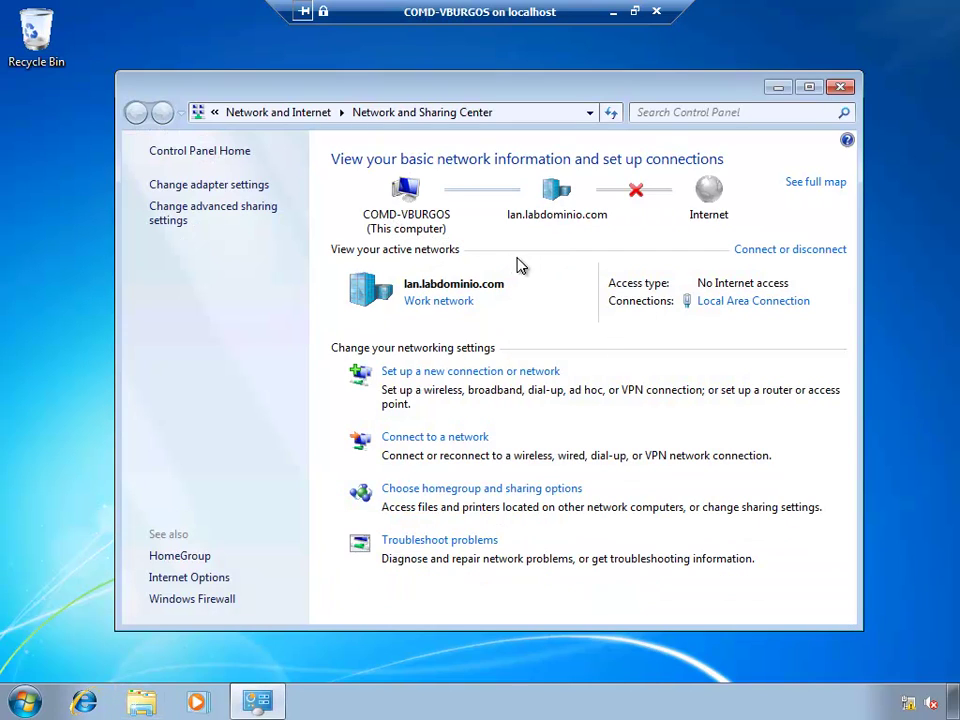
Step: Open the Local Area Connection's full details, showing IPv4 172.16.0.51 and DNS server 172.16.0.2
left_click(742, 311)
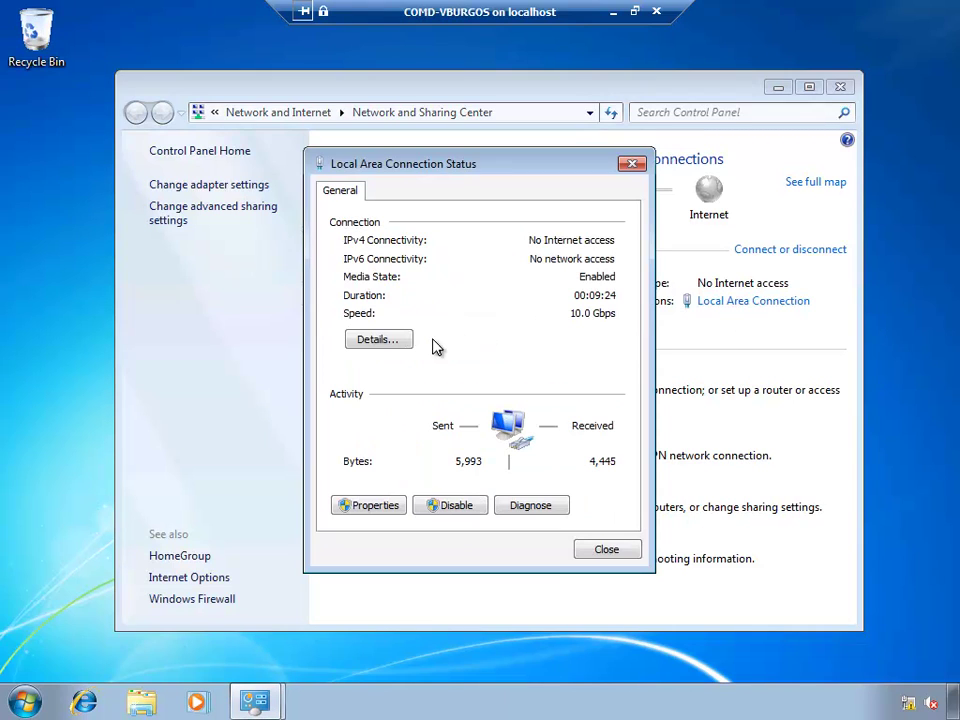
left_click(362, 339)
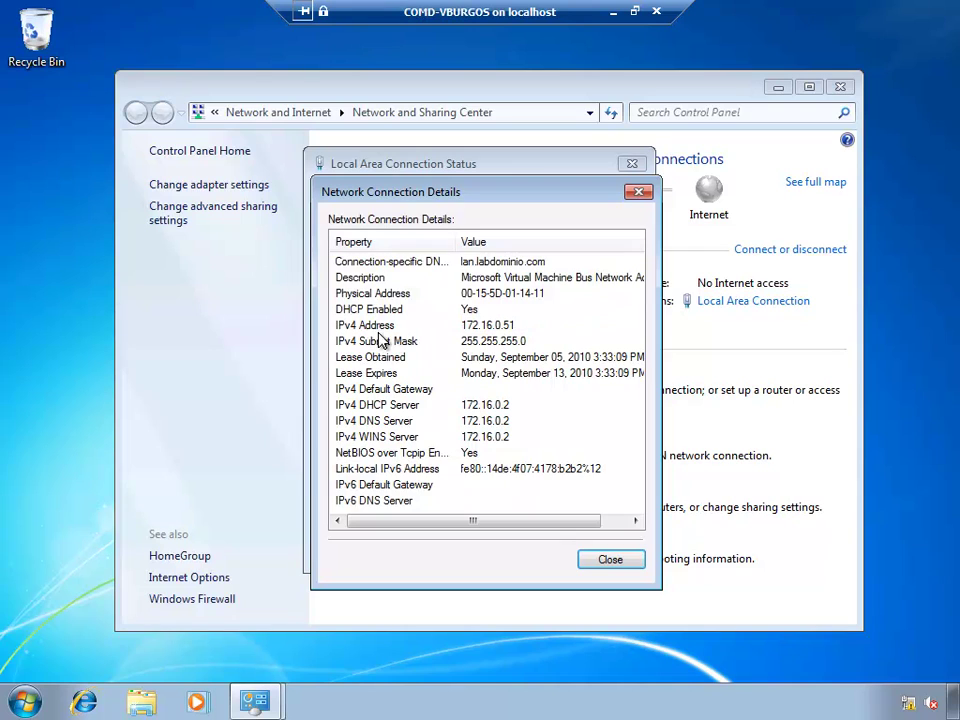
Step: Widen the Property column and review the DNS suffix, physical address, DHCP, IPv4 address, mask and lease times
left_click(357, 264)
left_click_drag(452, 242, 480, 242)
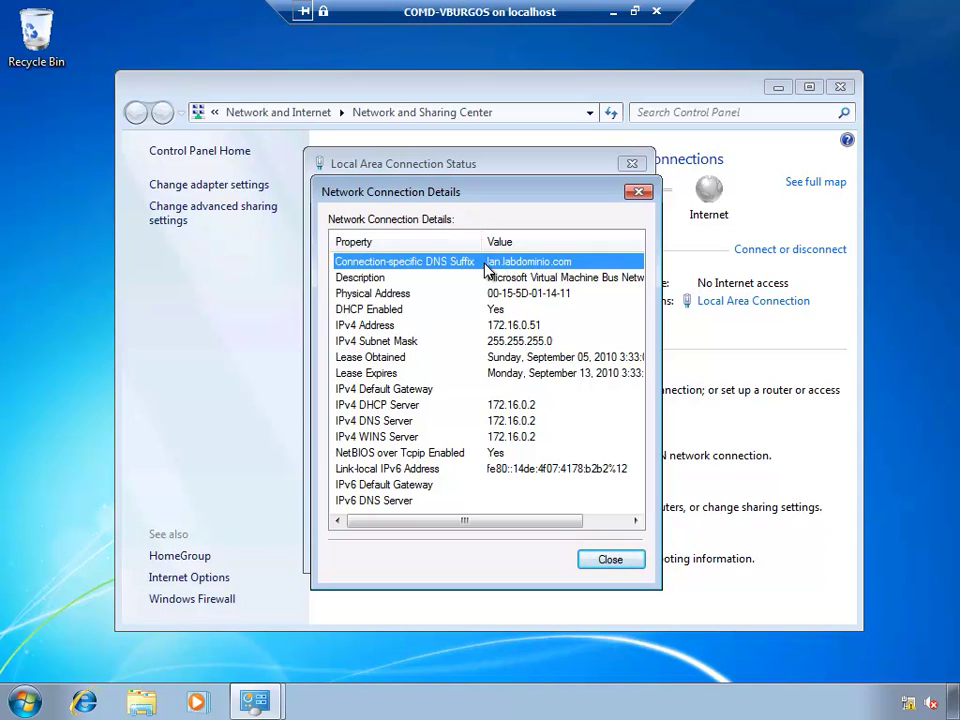
left_click(487, 295)
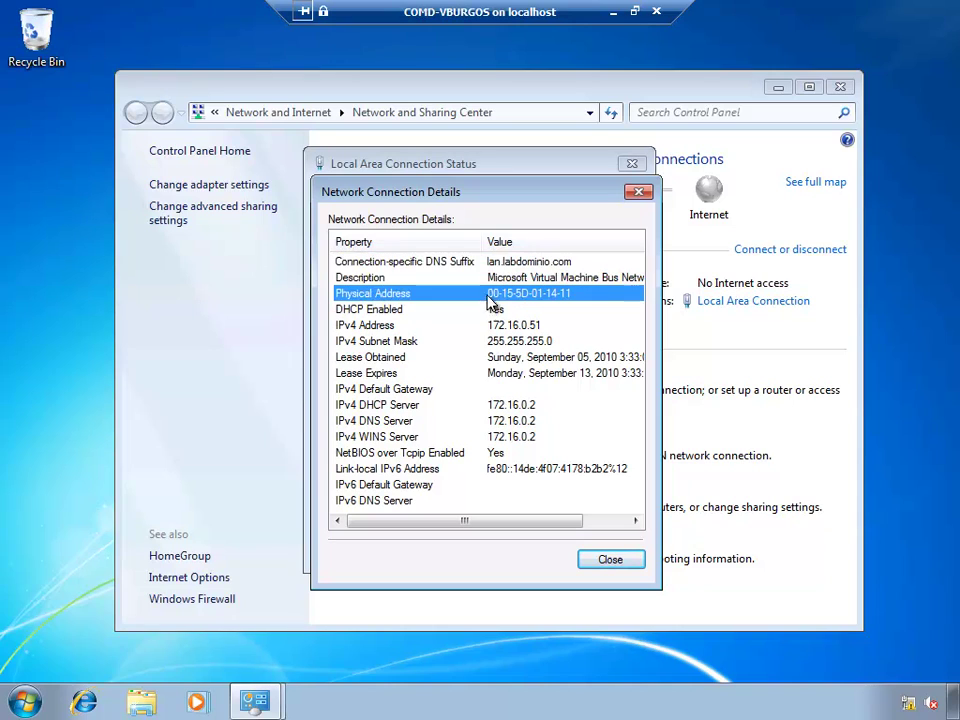
left_click(367, 312)
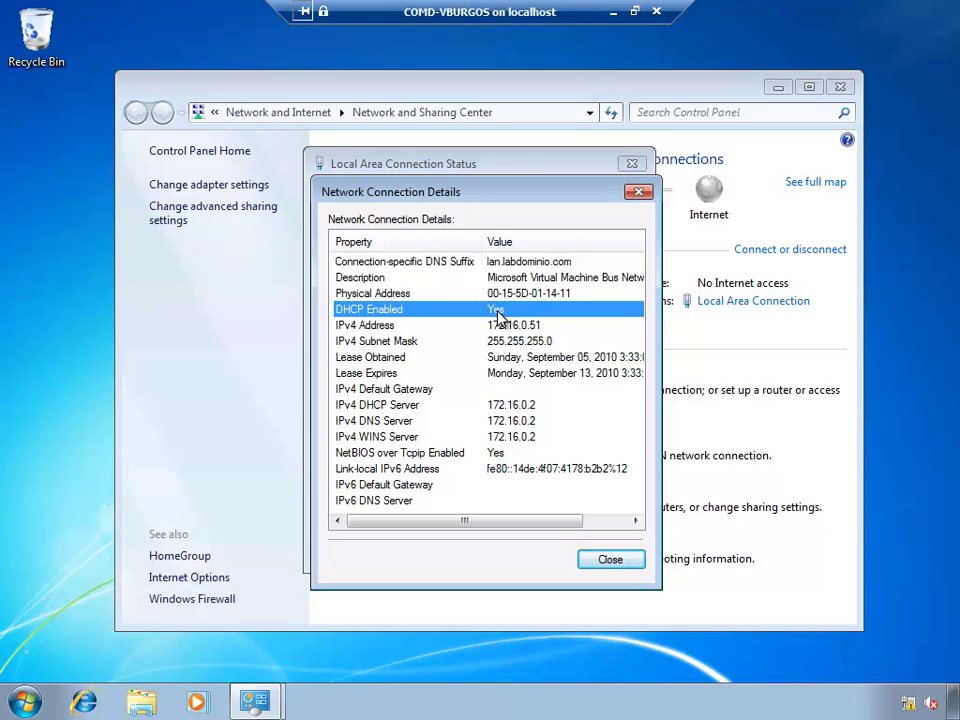
left_click(380, 326)
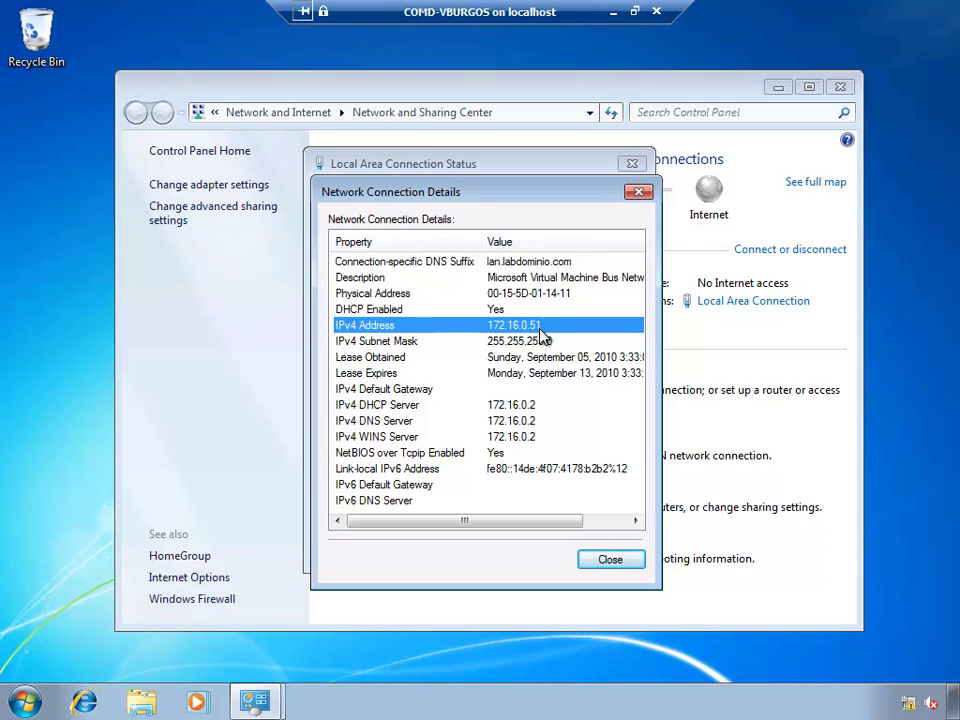
left_click(377, 341)
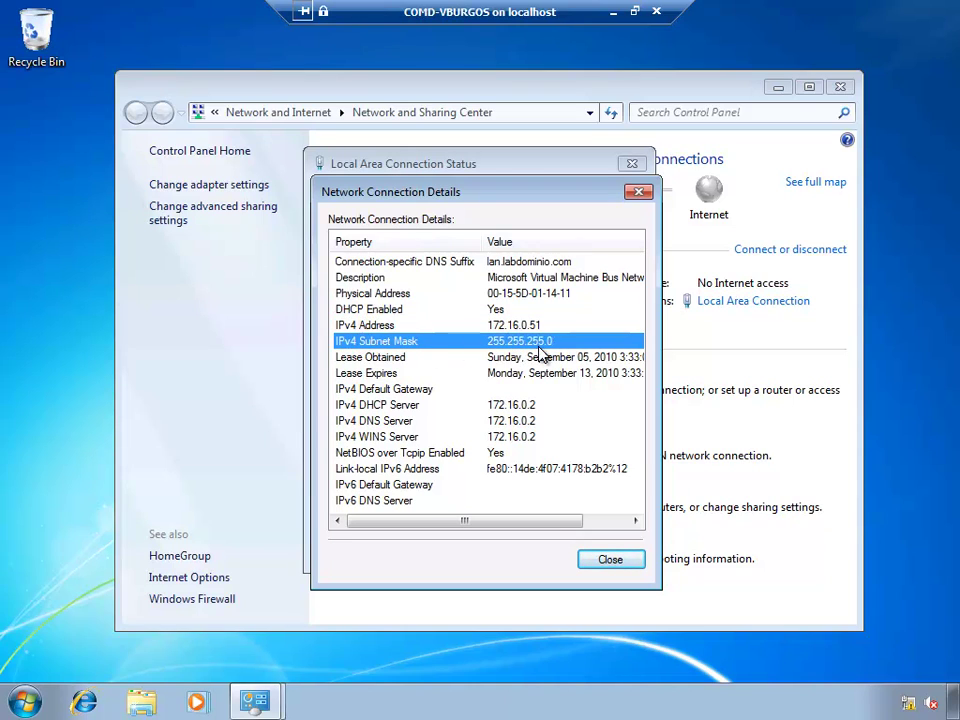
left_click(530, 357)
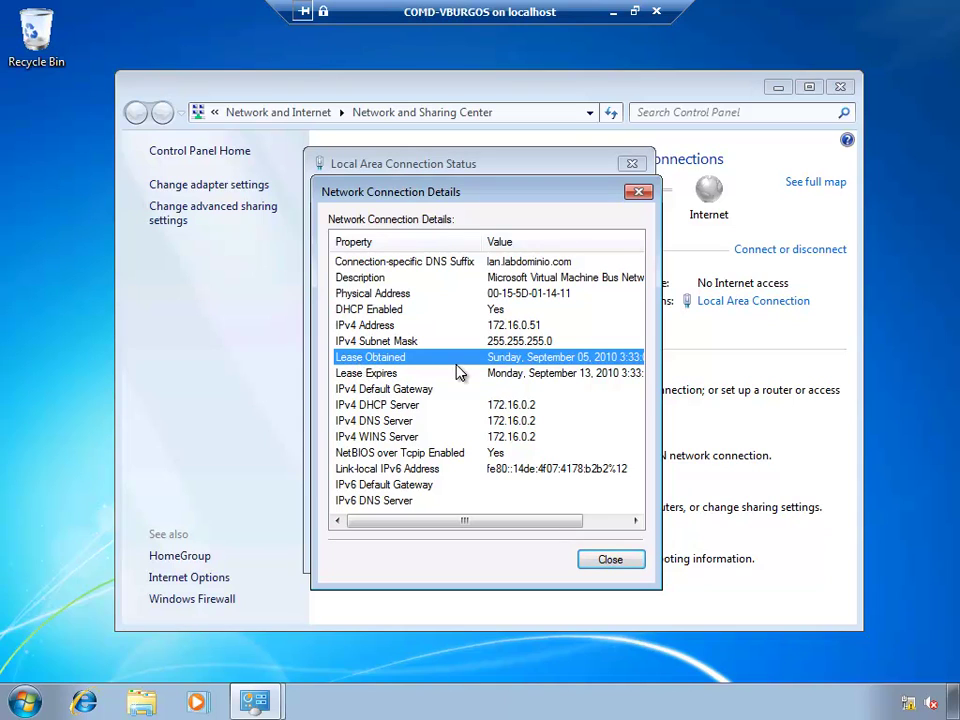
left_click(480, 375)
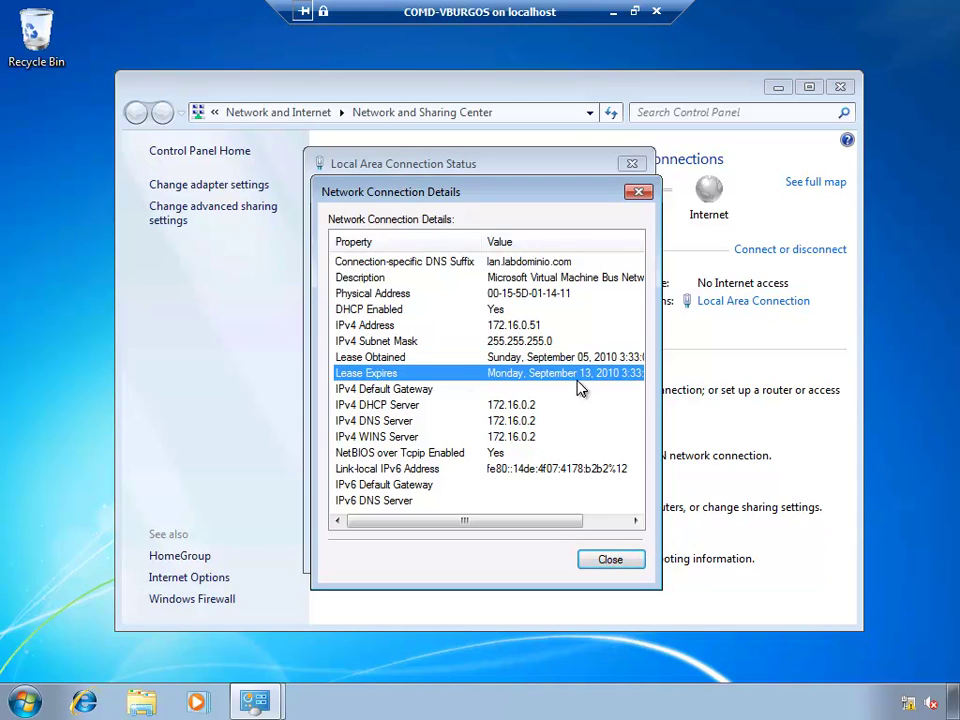
Step: Review the IPv4 gateway, DHCP server, DNS, WINS, NetBIOS and IPv6 entries
left_click(378, 391)
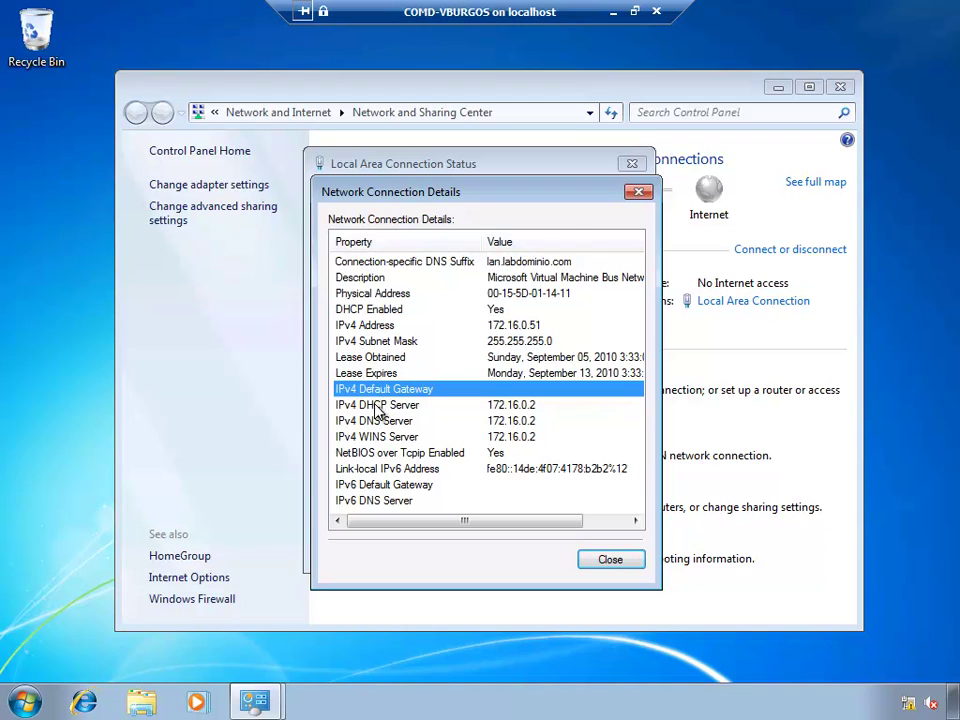
left_click(378, 406)
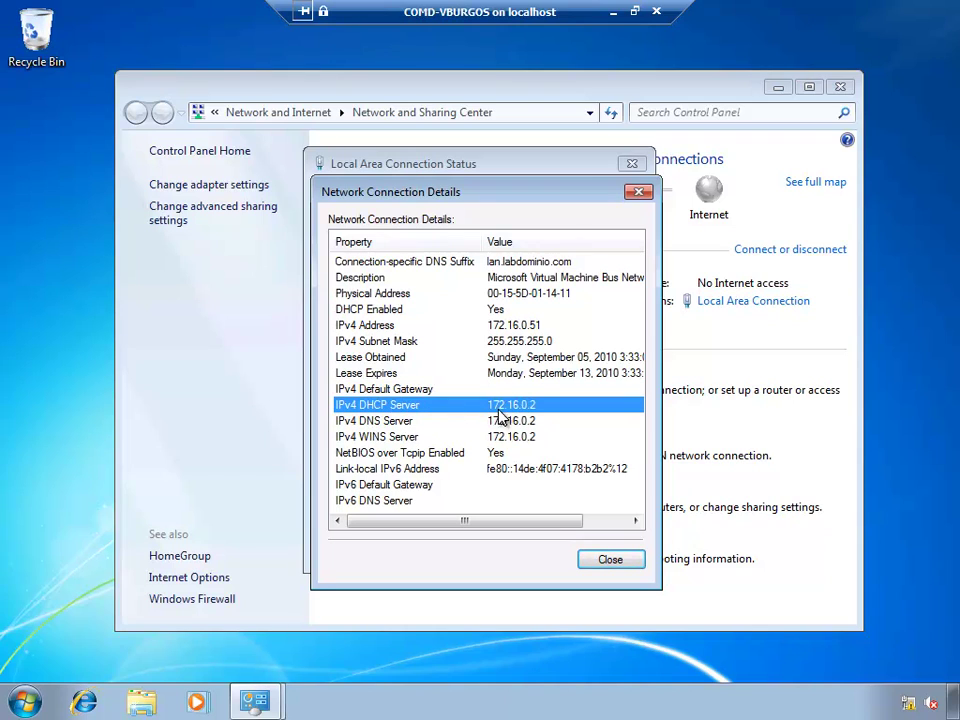
left_click(378, 422)
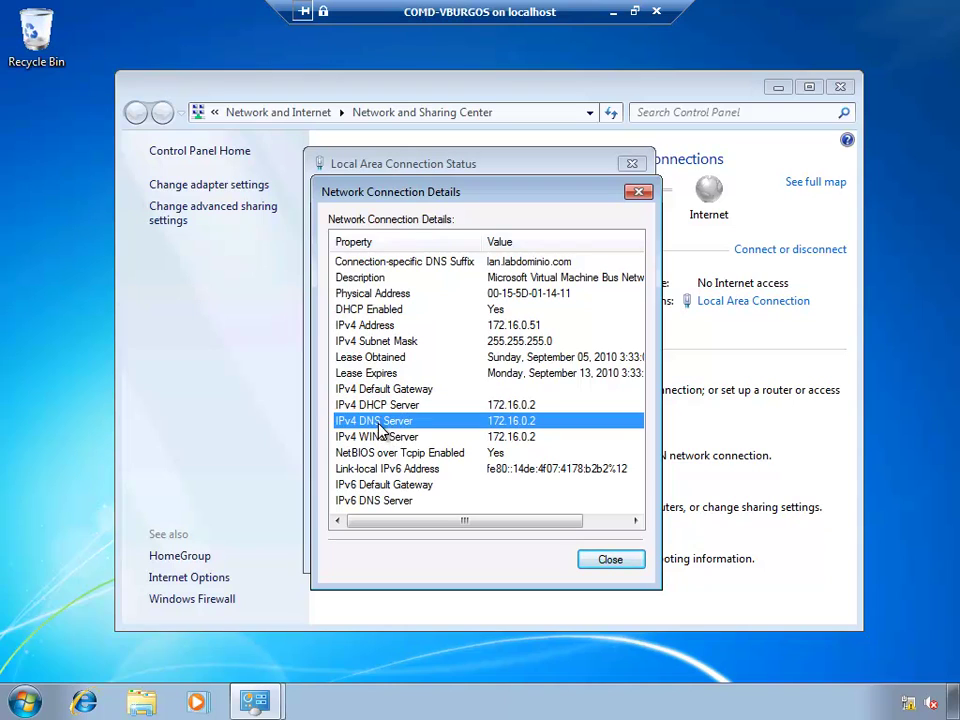
left_click(450, 437)
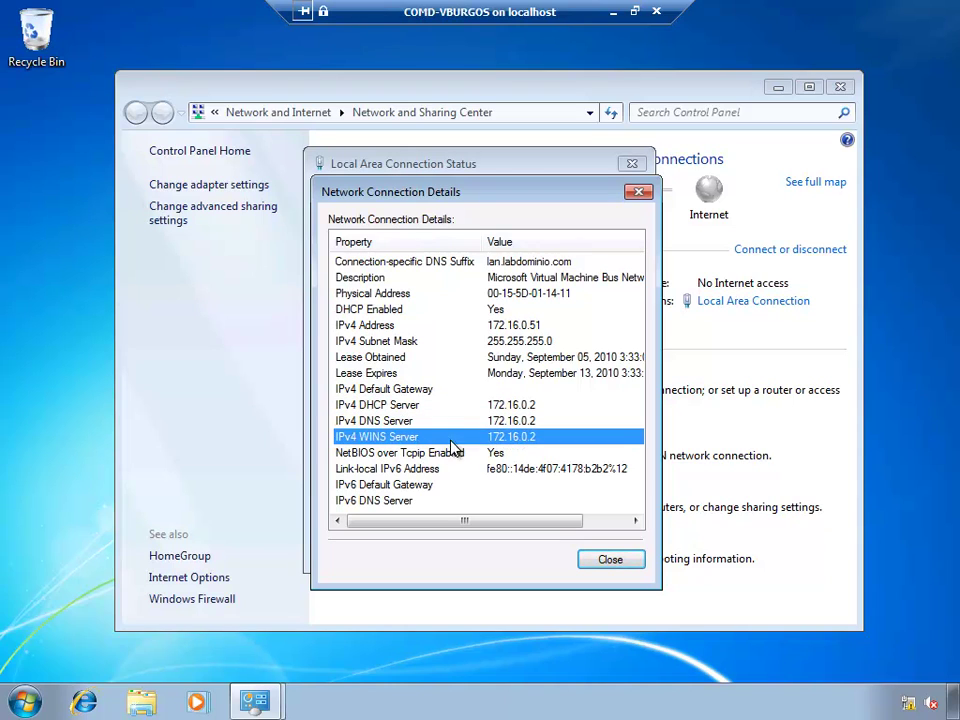
left_click(397, 454)
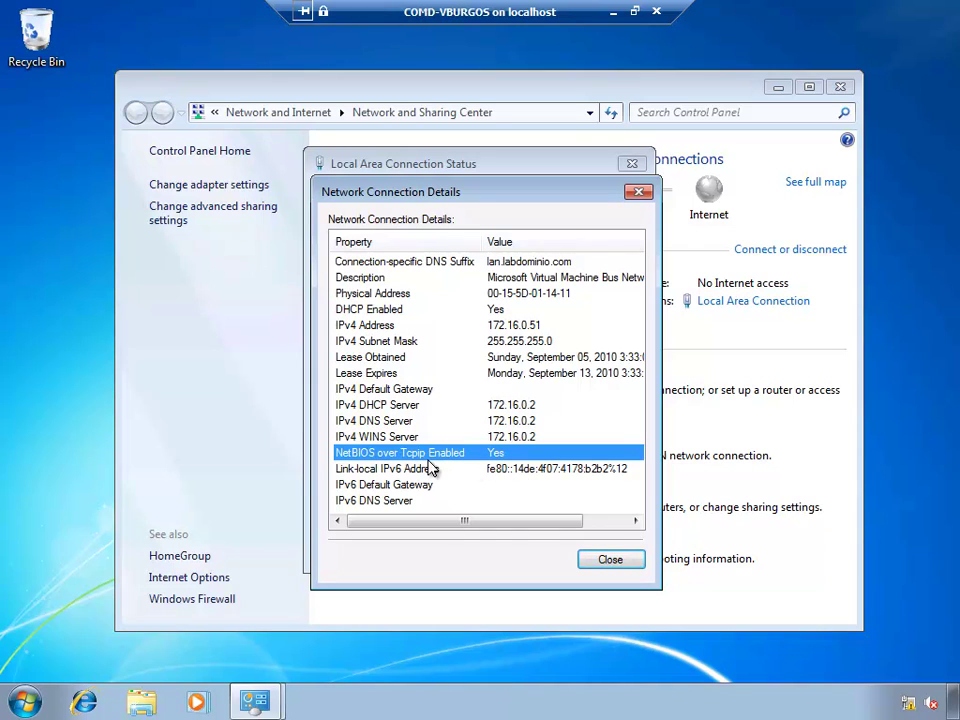
key("Down")
left_click(395, 489)
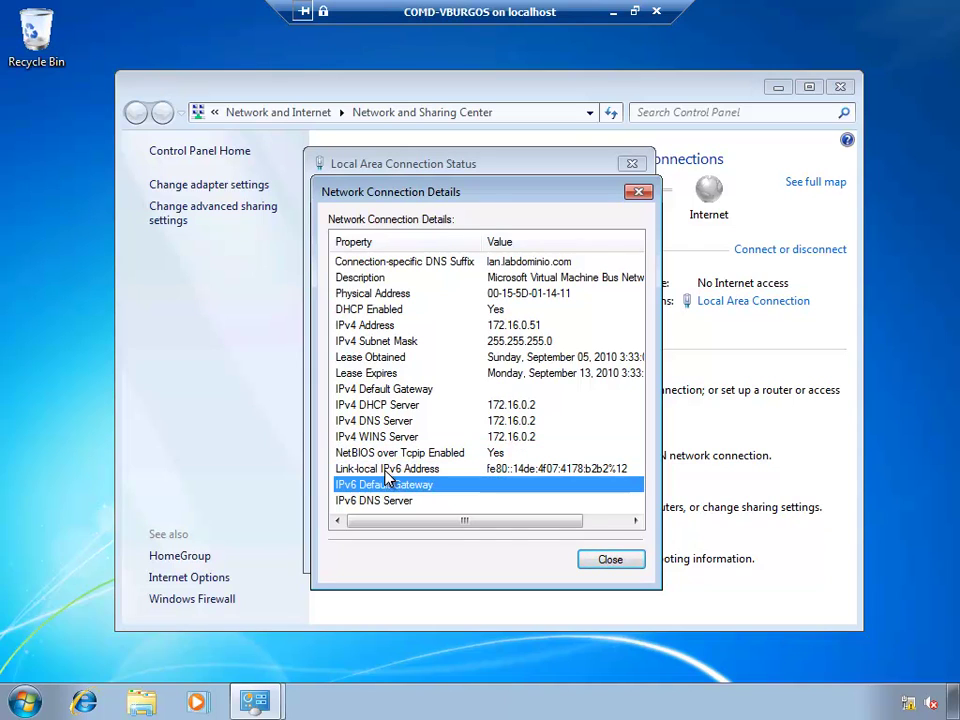
scroll(390, 478, "right", 2)
scroll(390, 480, "left", 2)
Step: Open a full-screen COMD-DC01 session and expand Roles > DHCP Server > IPv4 in Server Manager
left_click(613, 18)
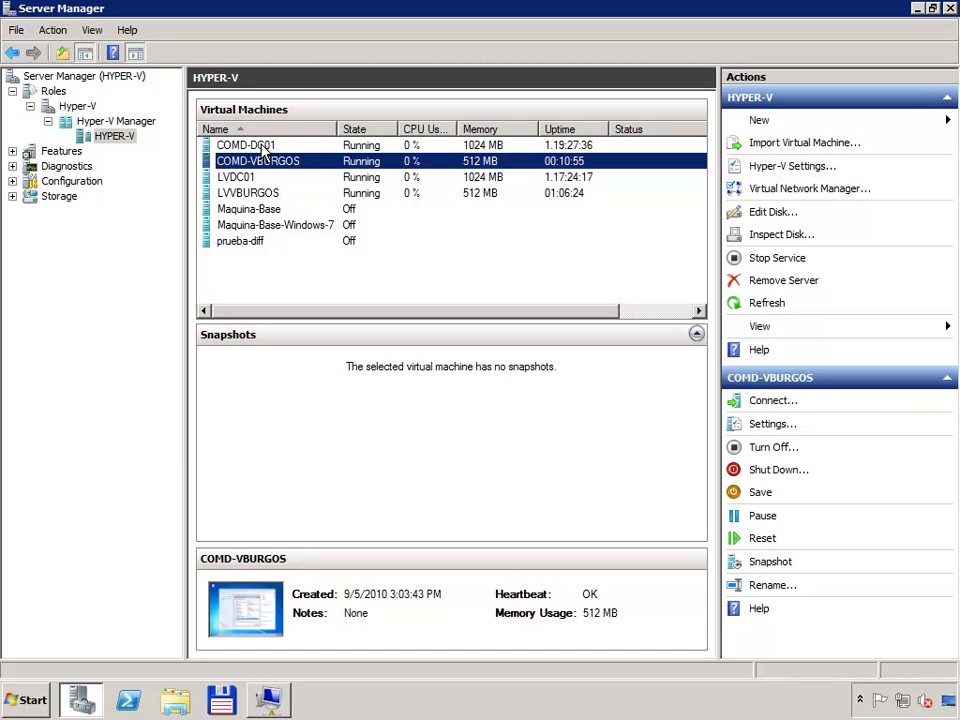
double_click(265, 150)
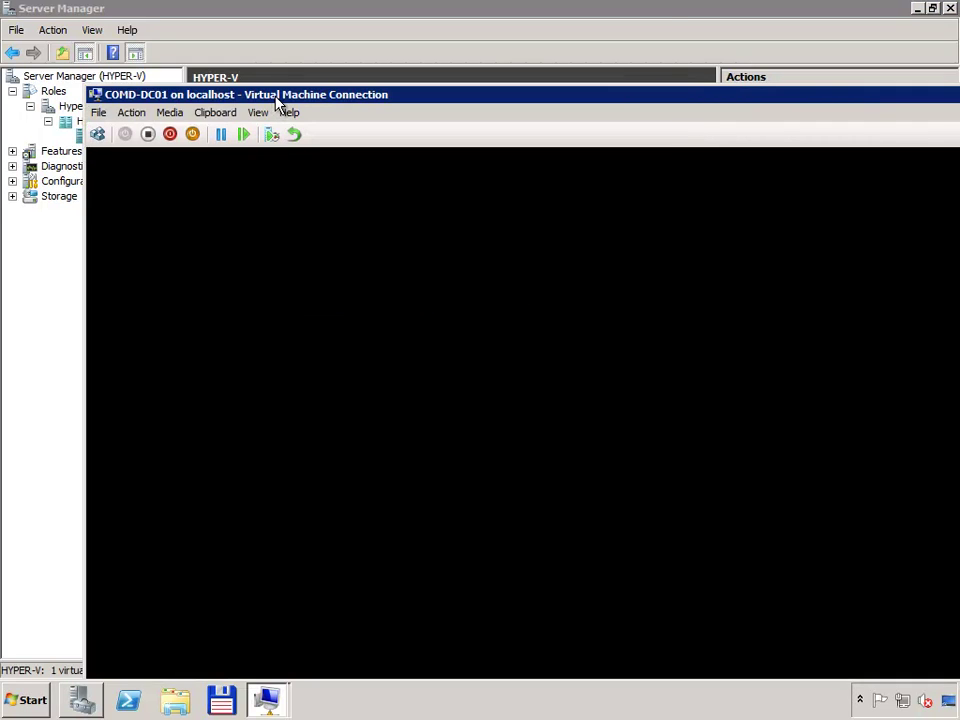
double_click(278, 96)
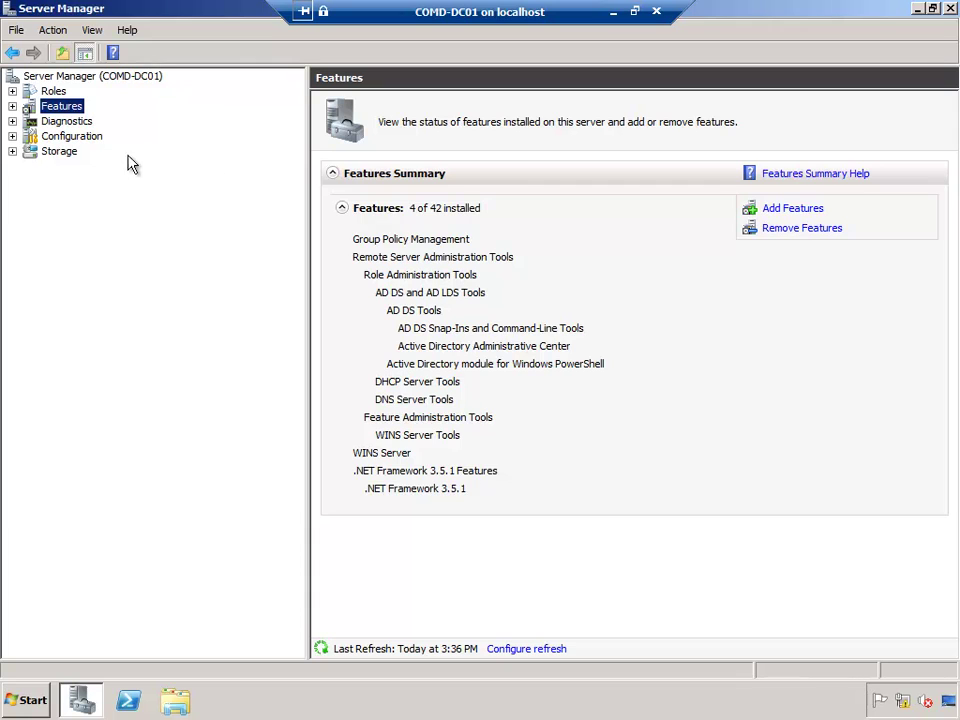
left_click(12, 91)
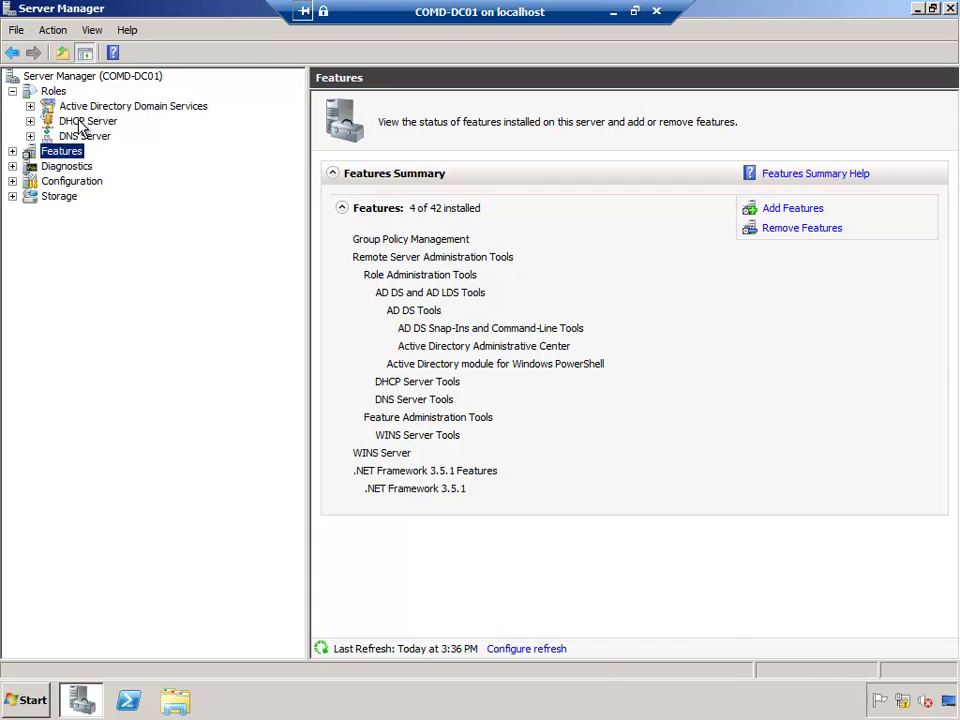
left_click(75, 121)
left_click(30, 121)
left_click(70, 136)
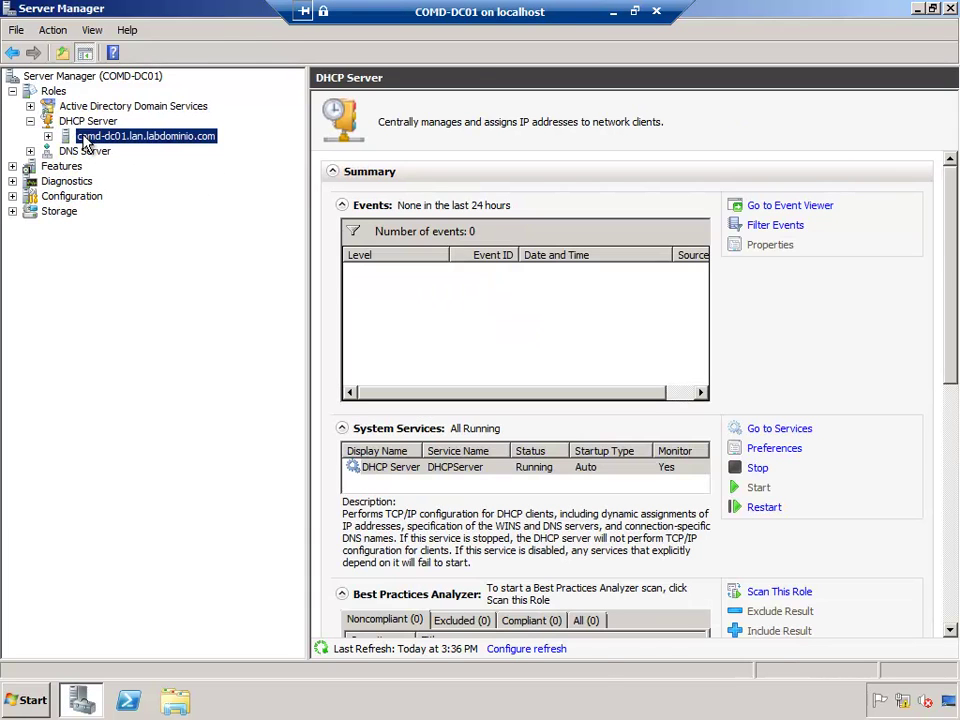
left_click(47, 136)
left_click(104, 151)
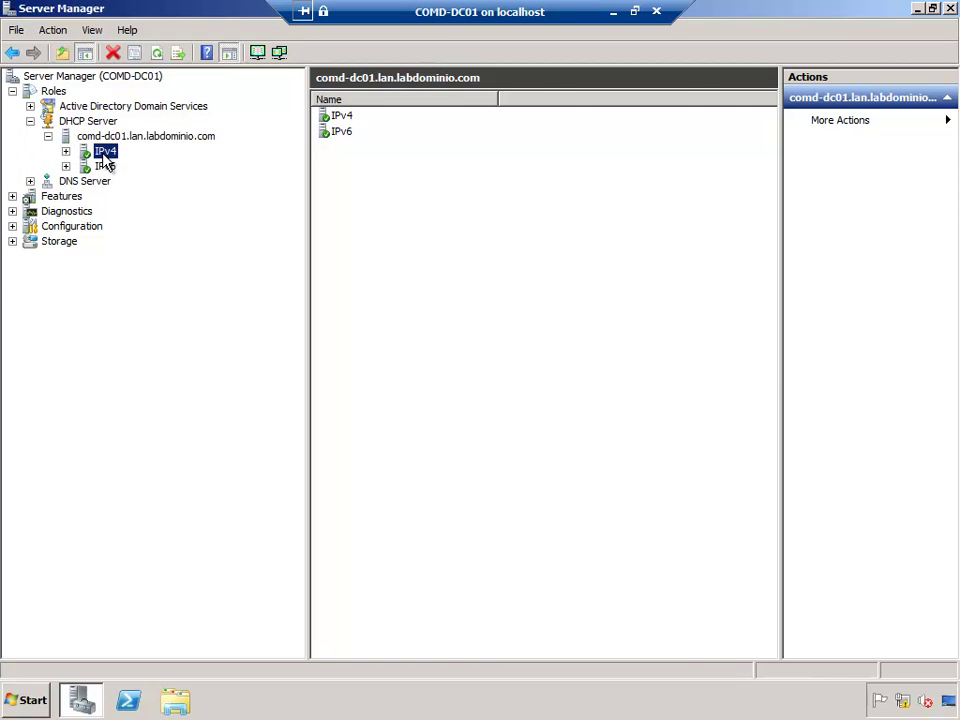
left_click(66, 151)
Step: Show the 172.16.0.0 COMD-Usarios scope's refreshed address leases with the Name column widened for COMD-VBURGOS
left_click(140, 166)
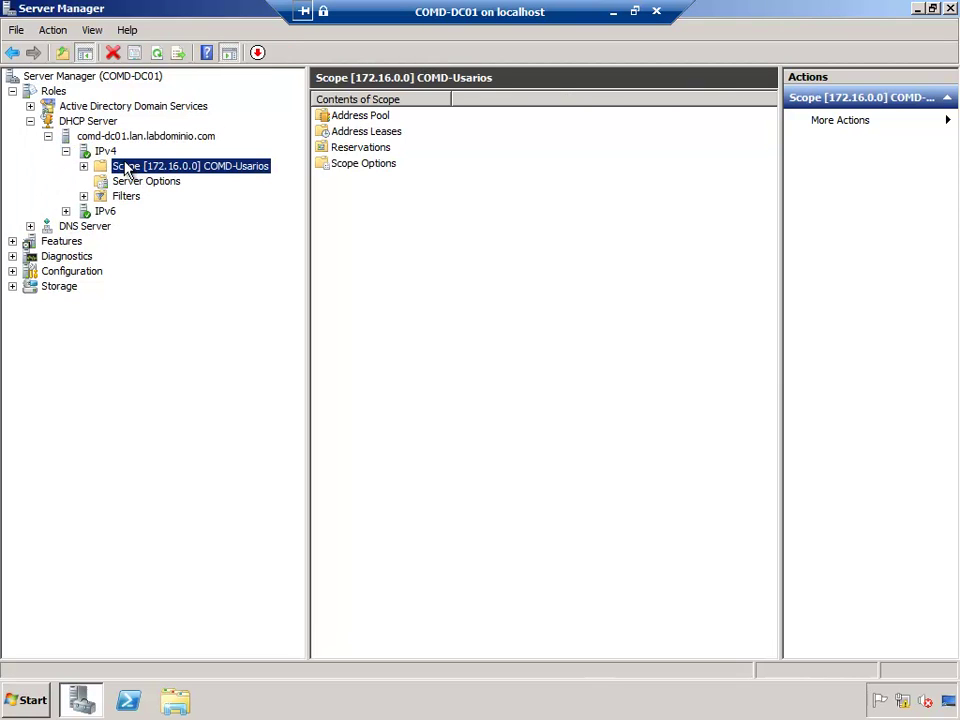
left_click(84, 166)
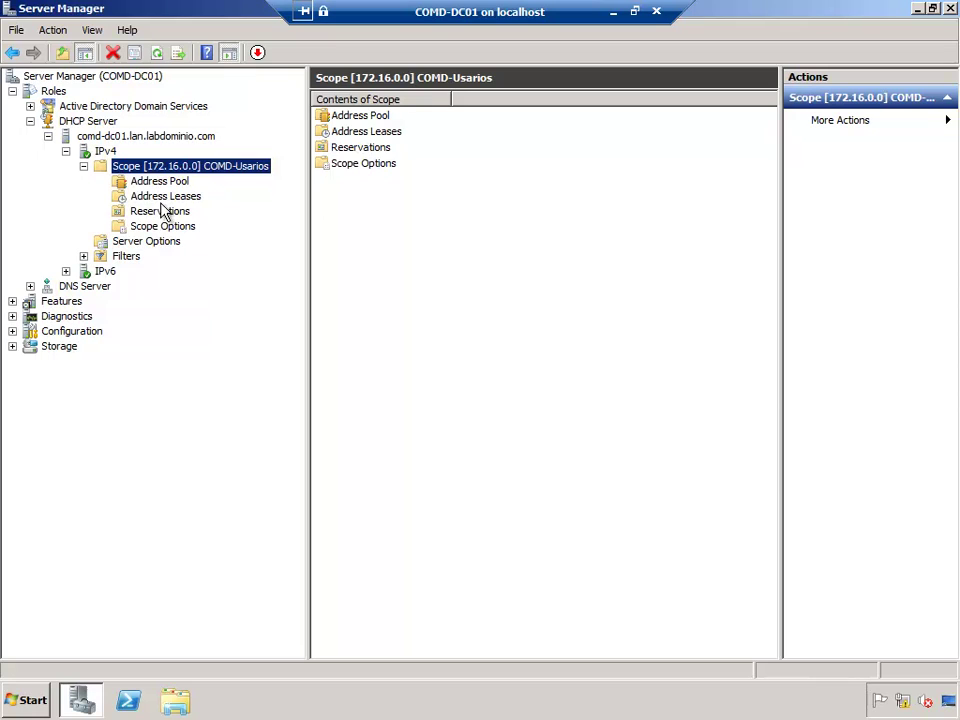
left_click(164, 198)
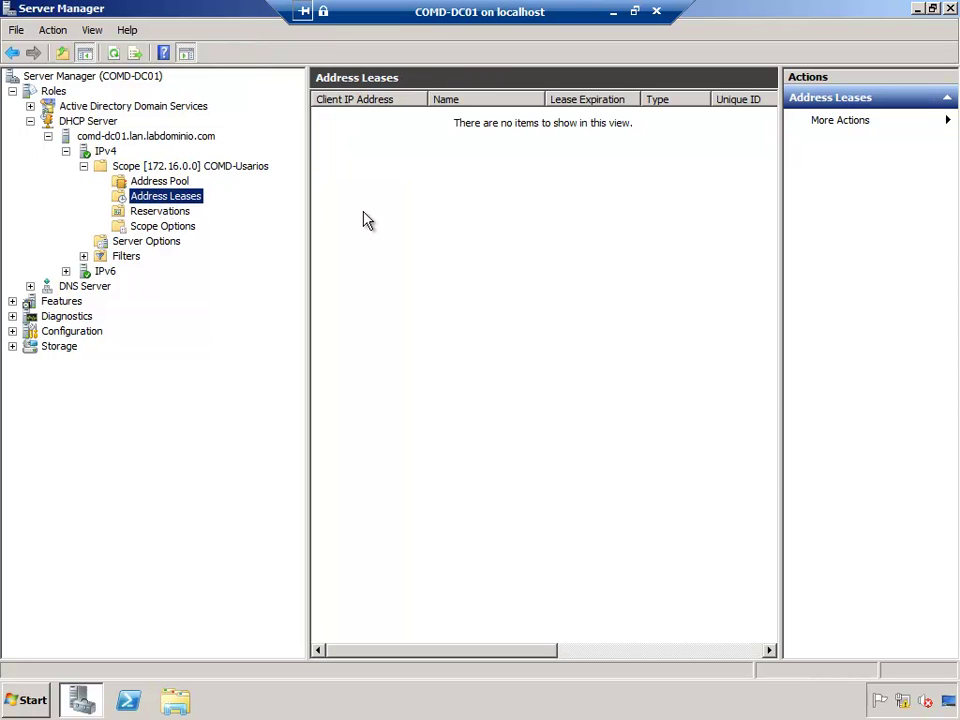
left_click(114, 54)
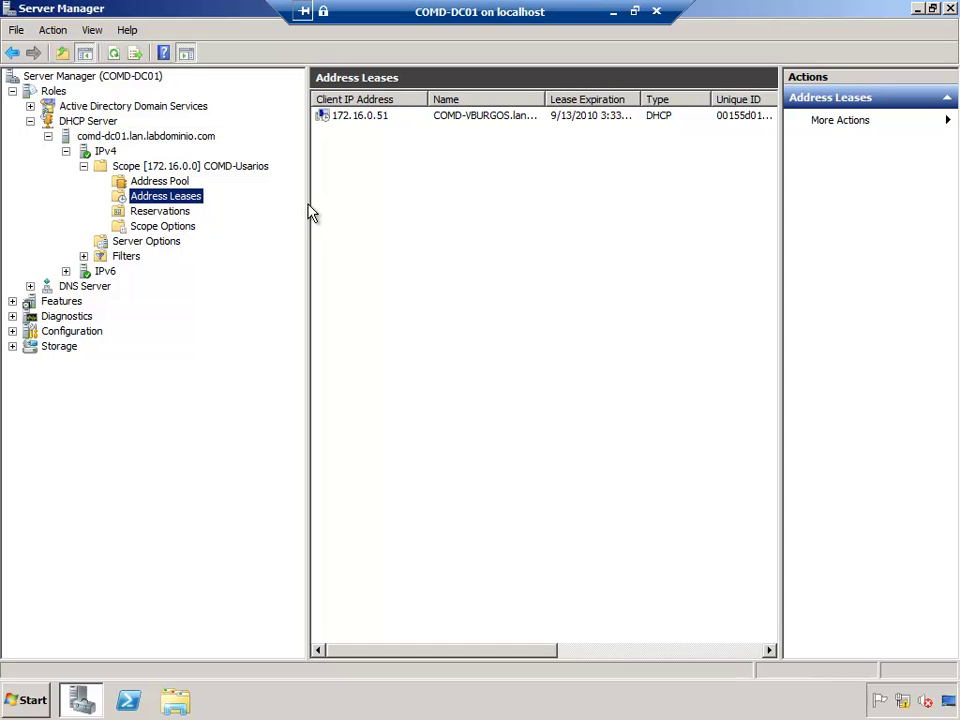
left_click_drag(310, 212, 252, 204)
left_click(262, 120)
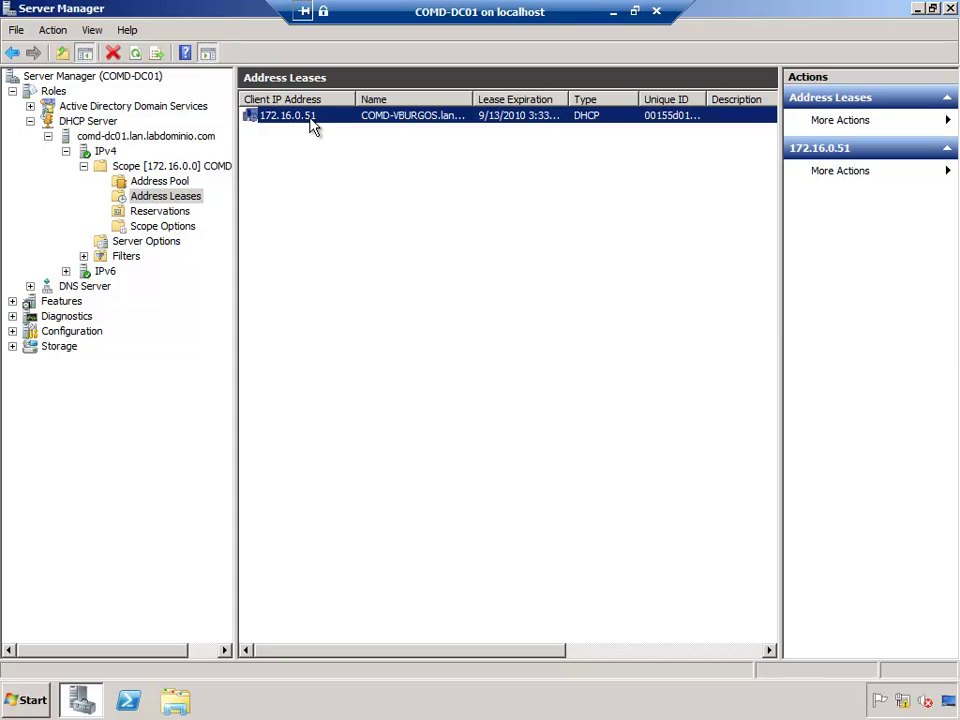
double_click(473, 99)
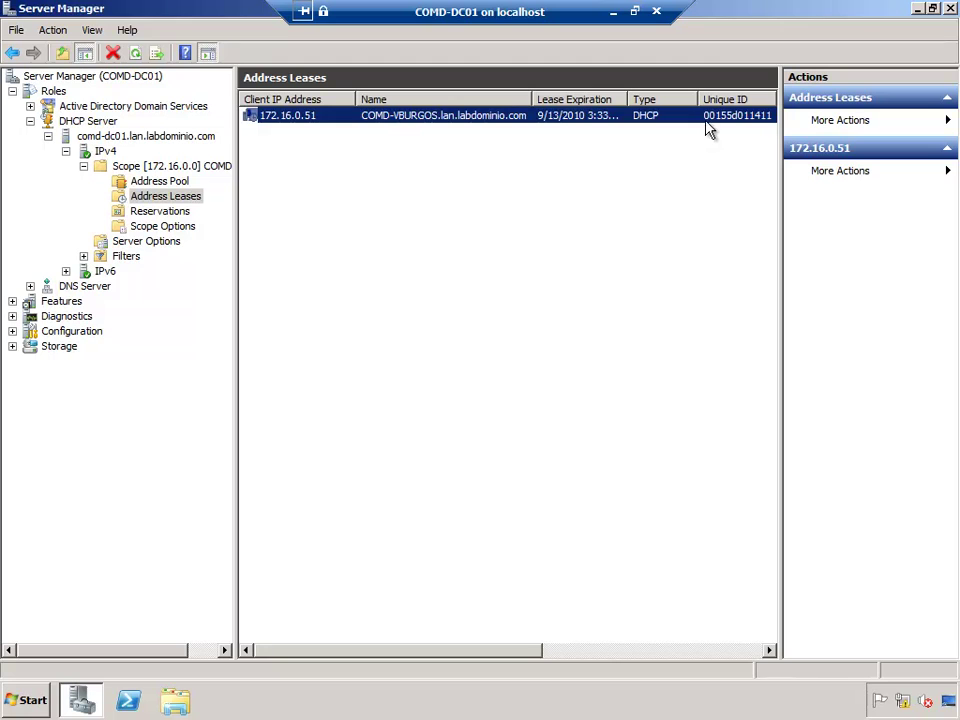
Step: Check the client VM's physical address 00-15-5D-01-14-11 in its connection details
left_click(613, 12)
left_click(266, 699)
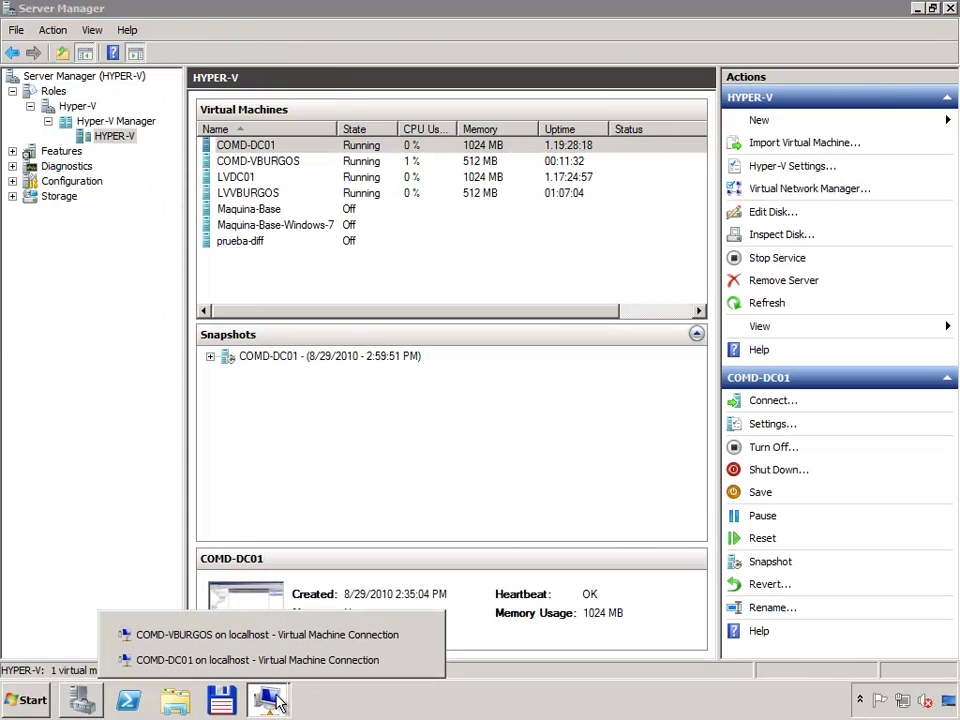
left_click(257, 636)
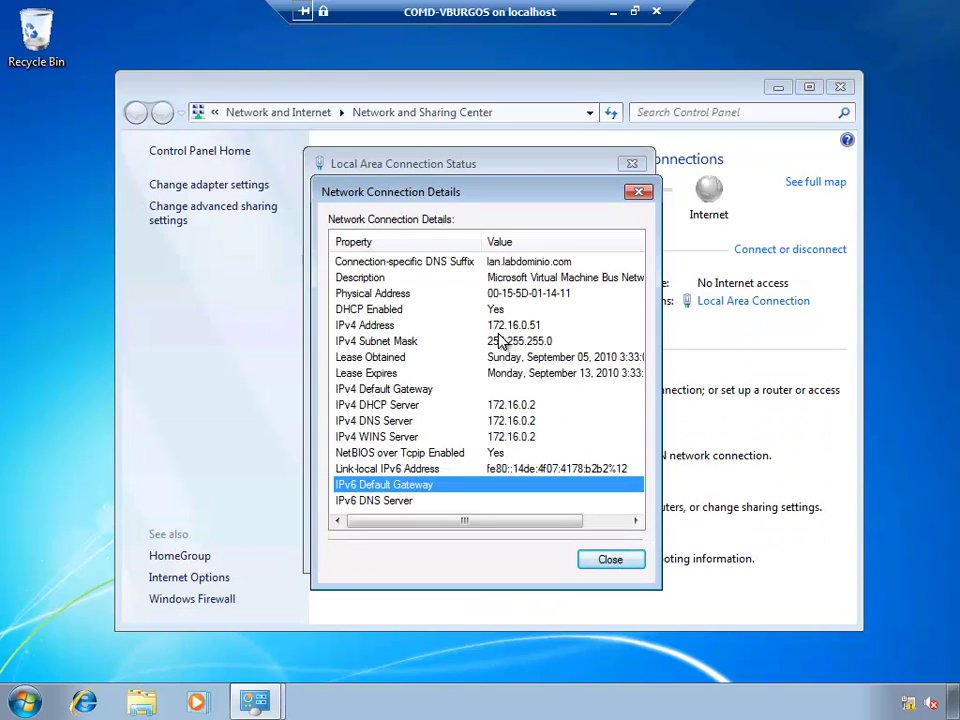
left_click(491, 295)
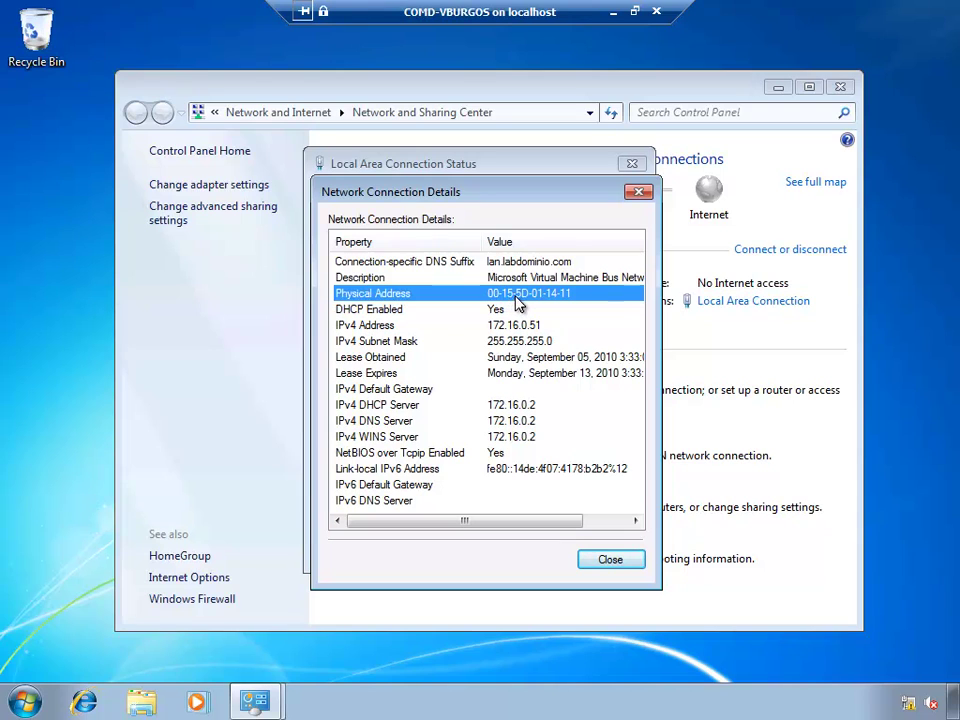
Step: Return to COMD-DC01 and select the 172.16.0.51 lease with Unique ID 00155d011411
left_click(613, 12)
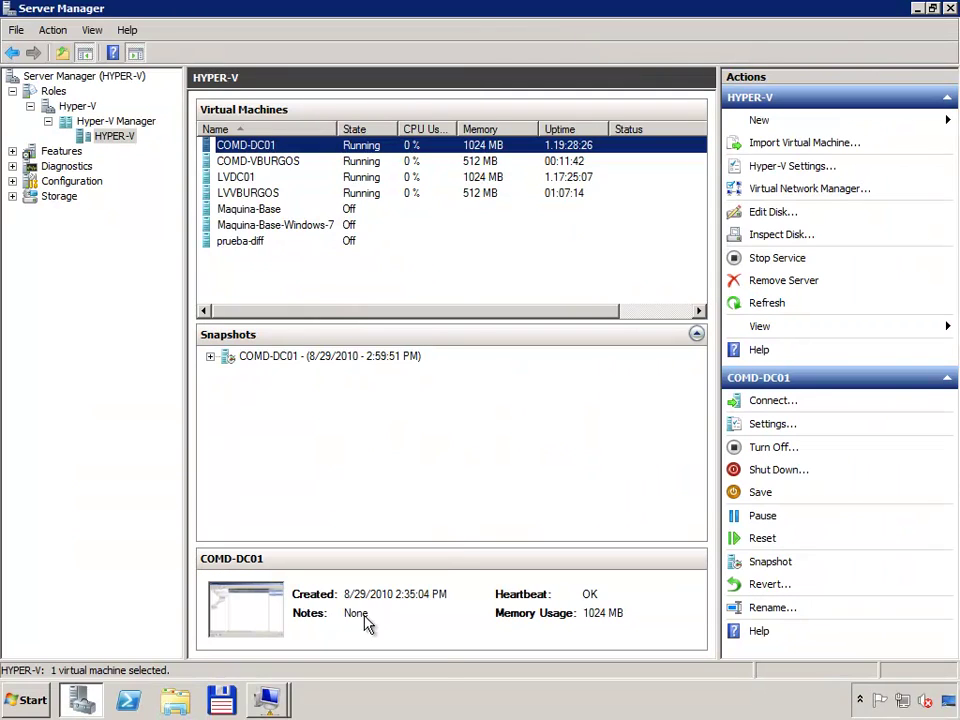
left_click(266, 699)
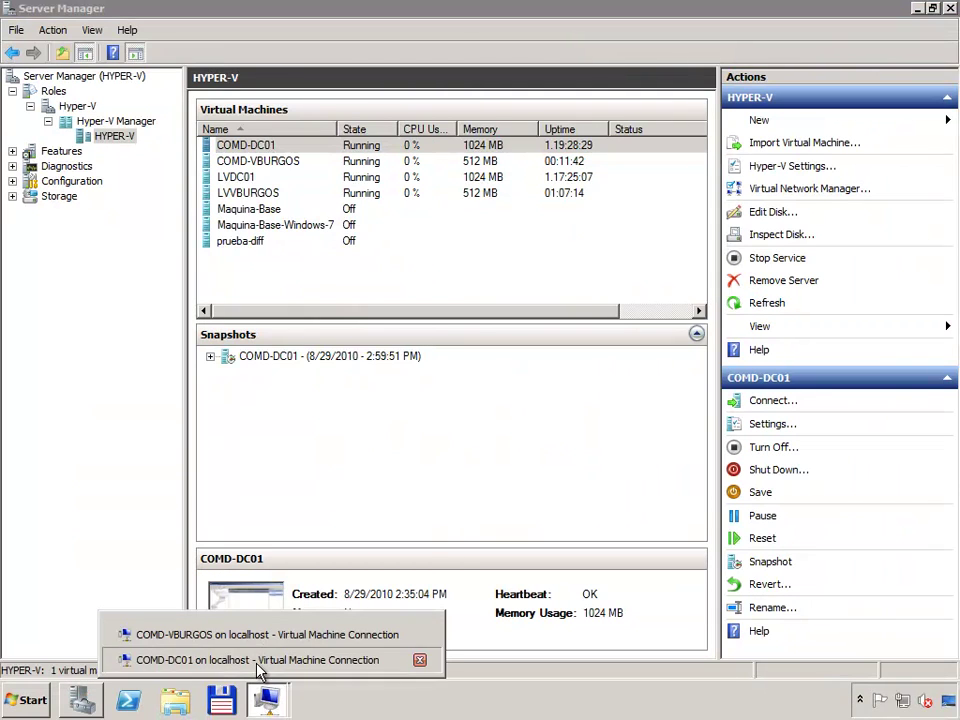
left_click(268, 659)
left_click(328, 146)
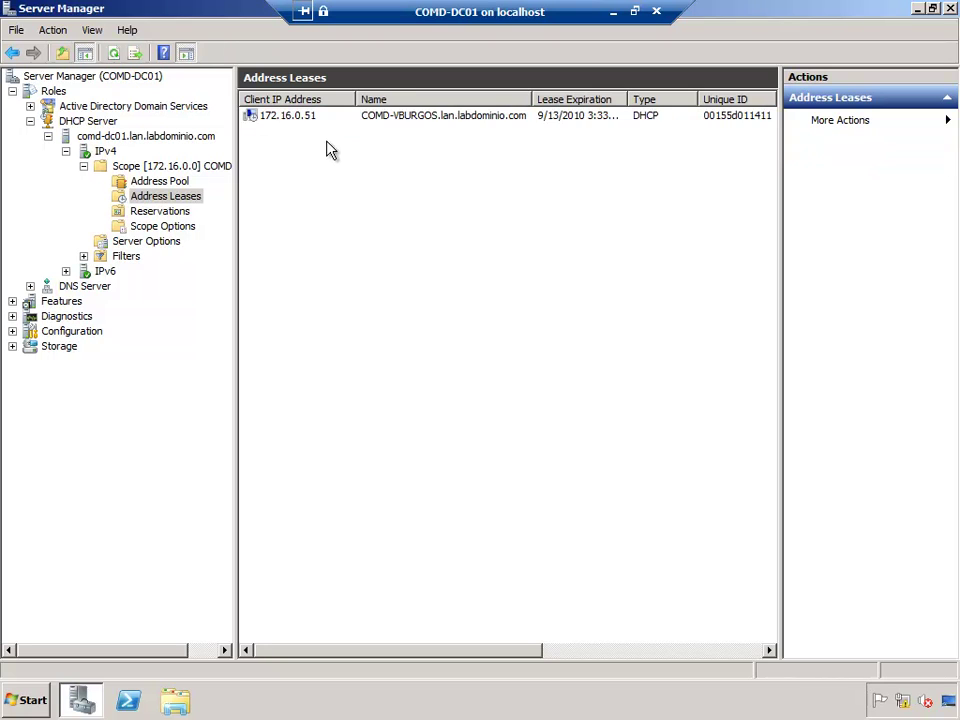
Step: Look through the scope's Reservations and Address Pool folders, then return to Address Leases
left_click(310, 118)
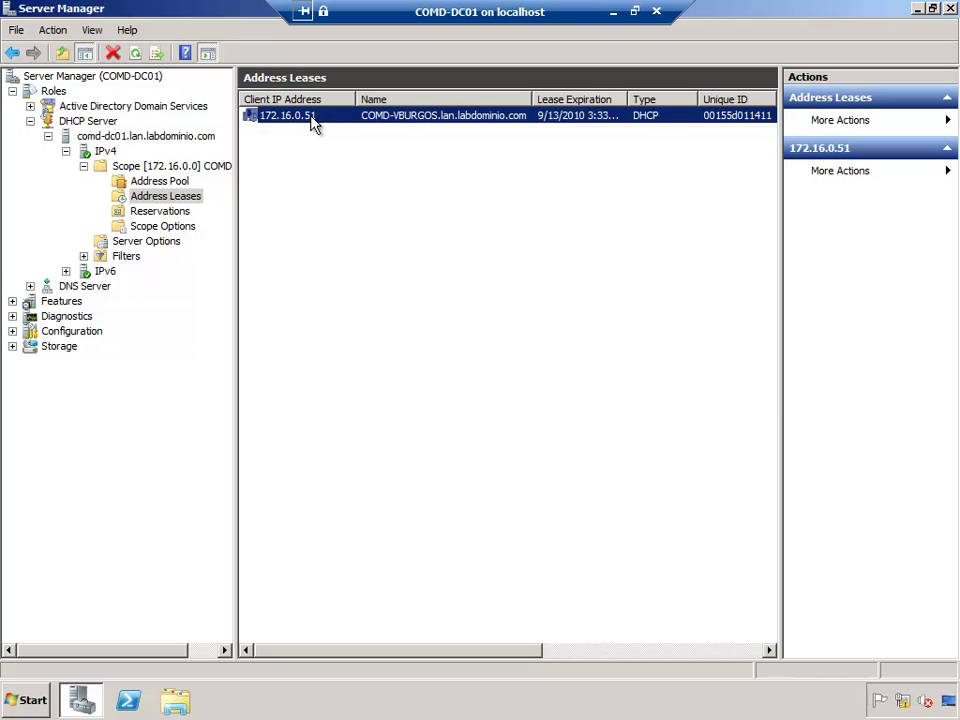
right_click(312, 120)
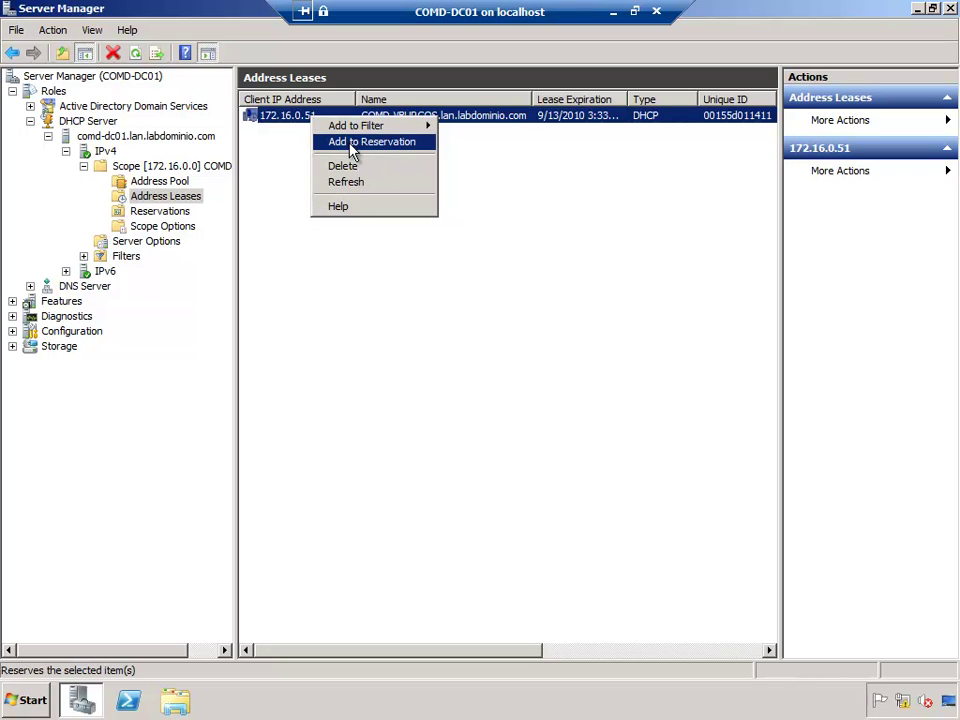
left_click(148, 213)
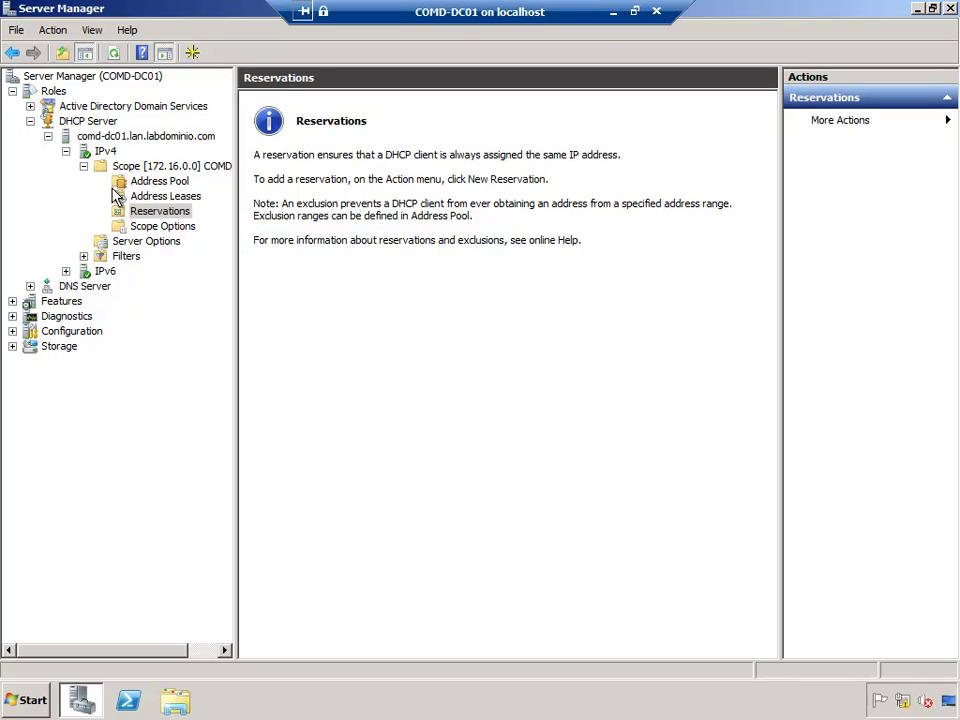
left_click(155, 183)
left_click(165, 196)
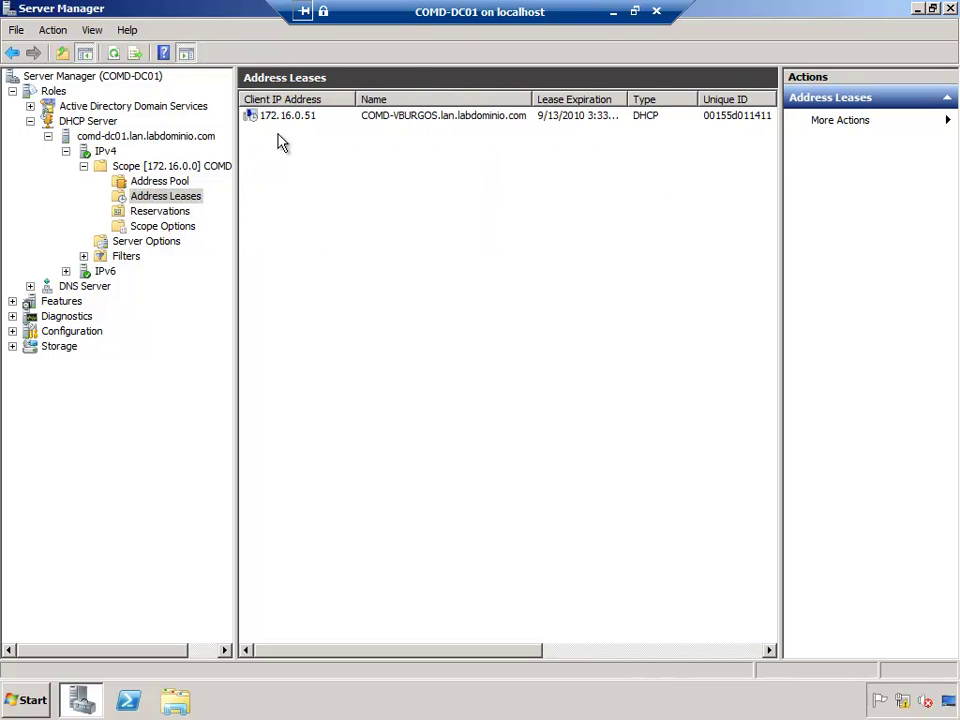
Step: Add the 172.16.0.51 lease to Reservations and acknowledge the successful conversion
left_click(279, 121)
right_click(279, 121)
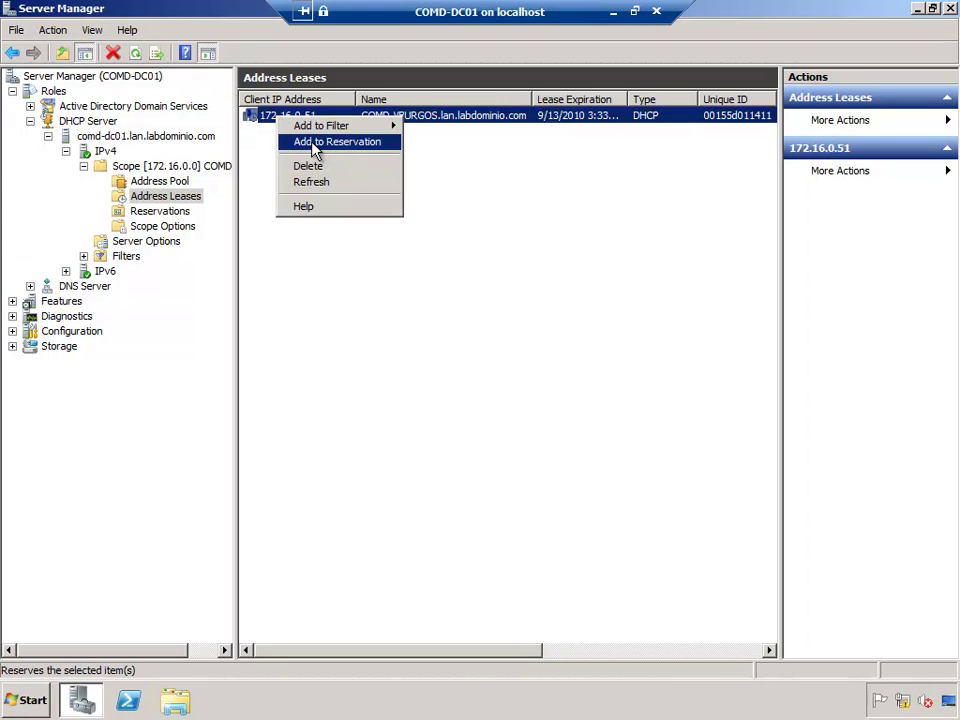
left_click(336, 142)
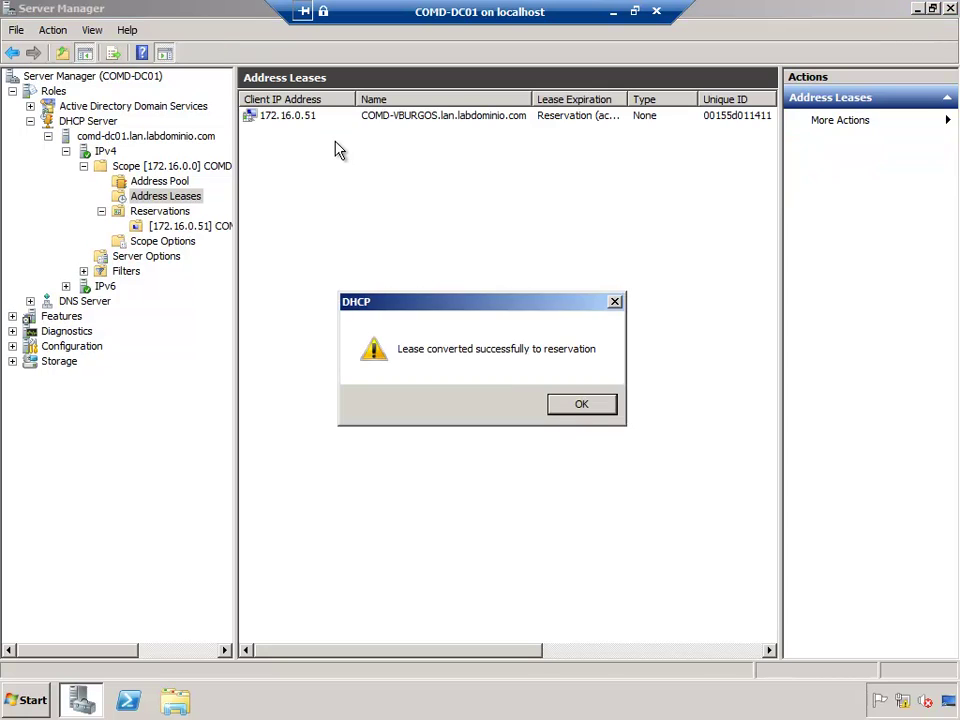
left_click(581, 407)
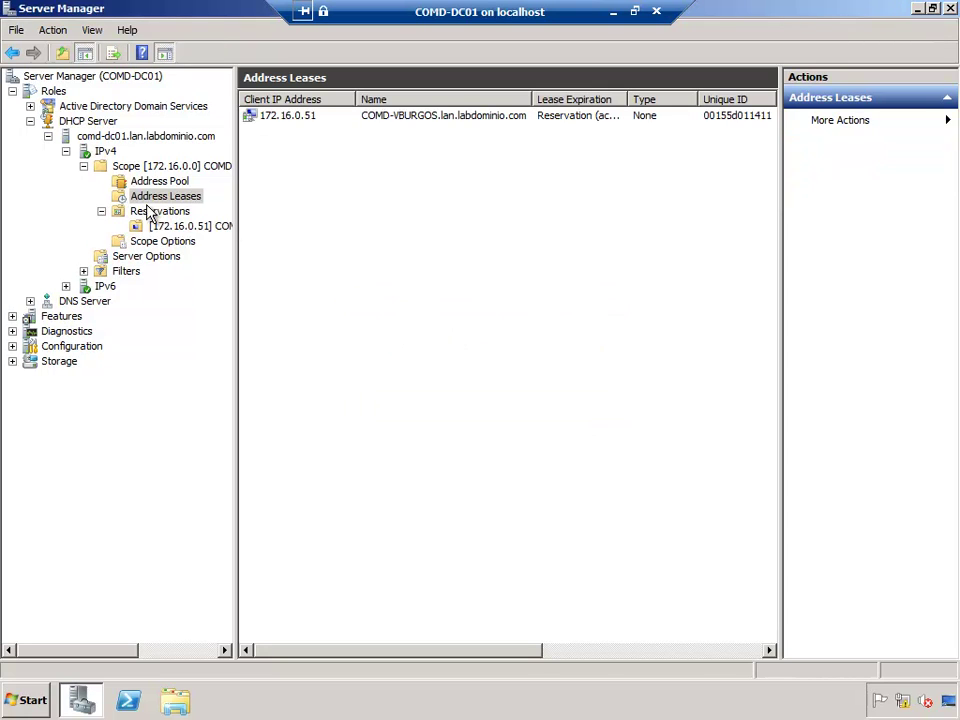
left_click(185, 231)
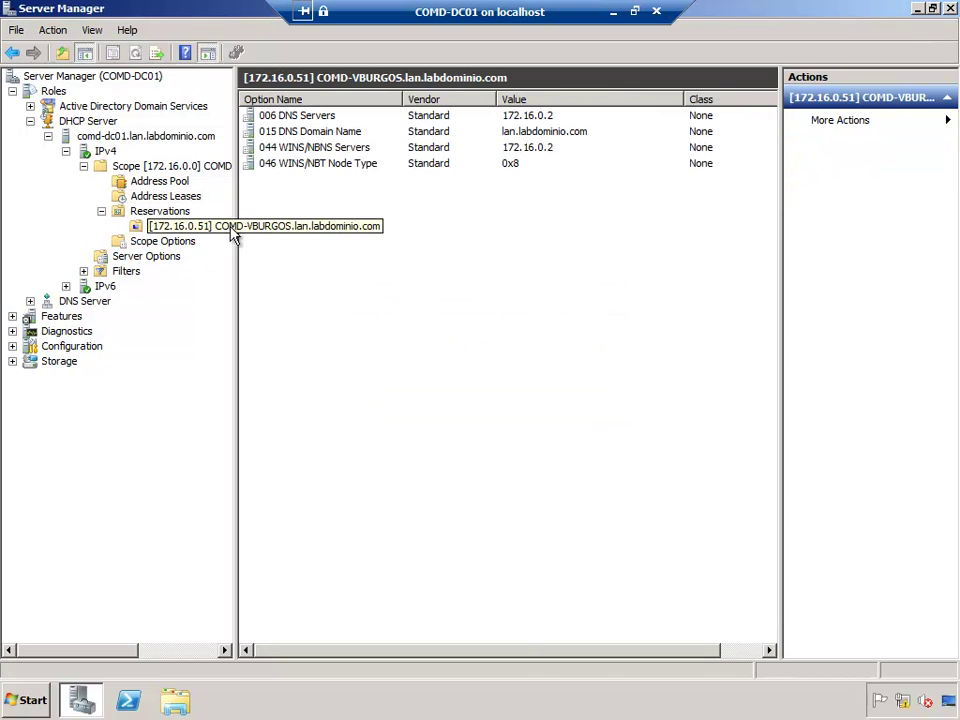
left_click(165, 211)
left_click(287, 118)
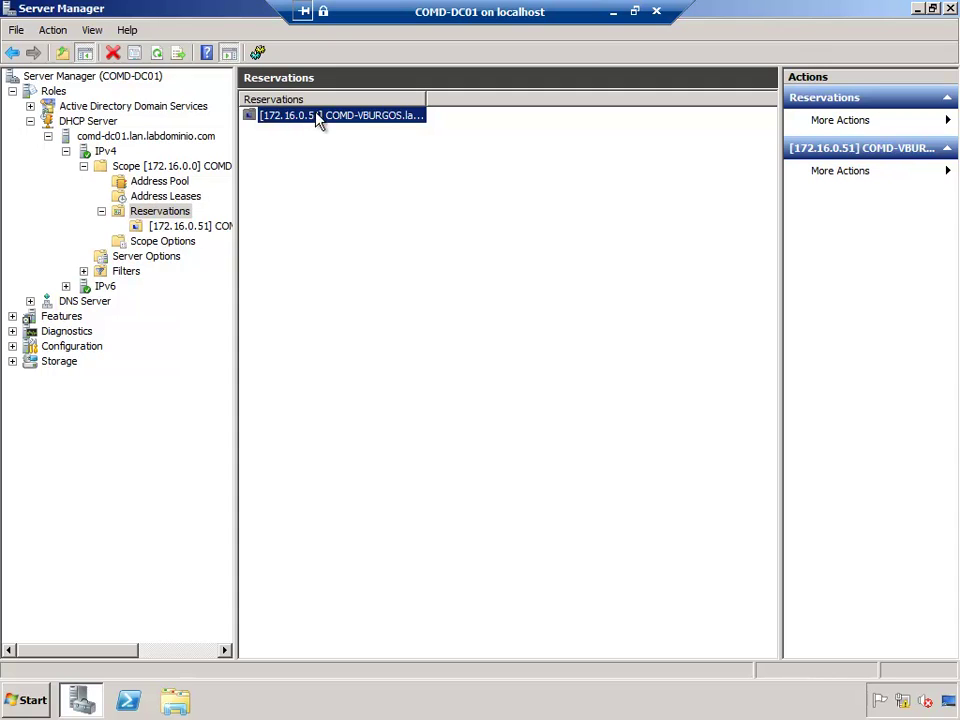
double_click(422, 96)
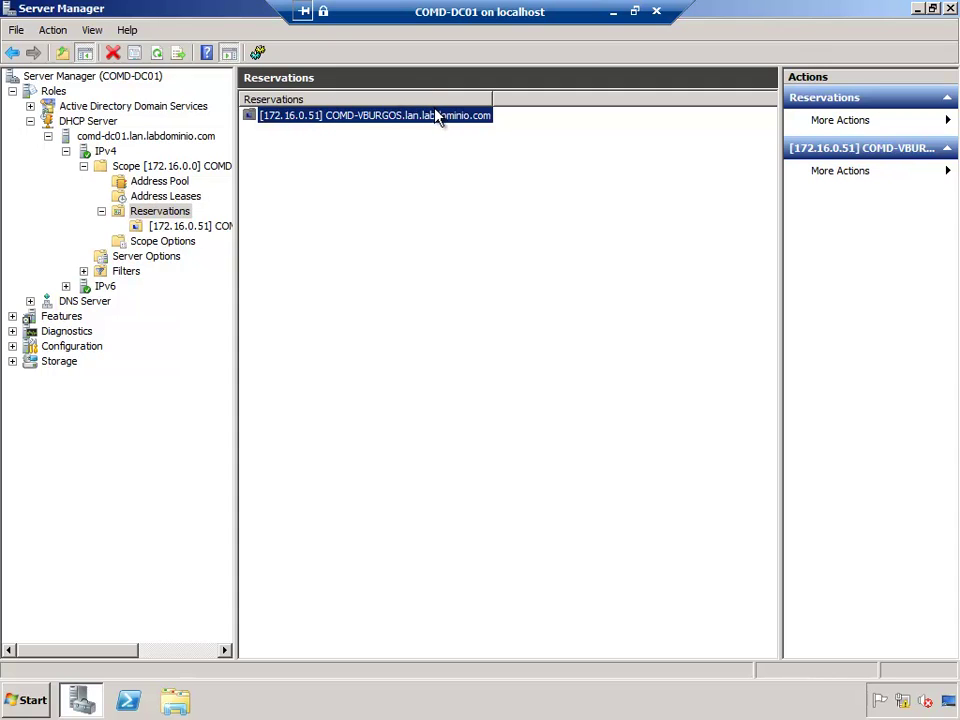
double_click(300, 116)
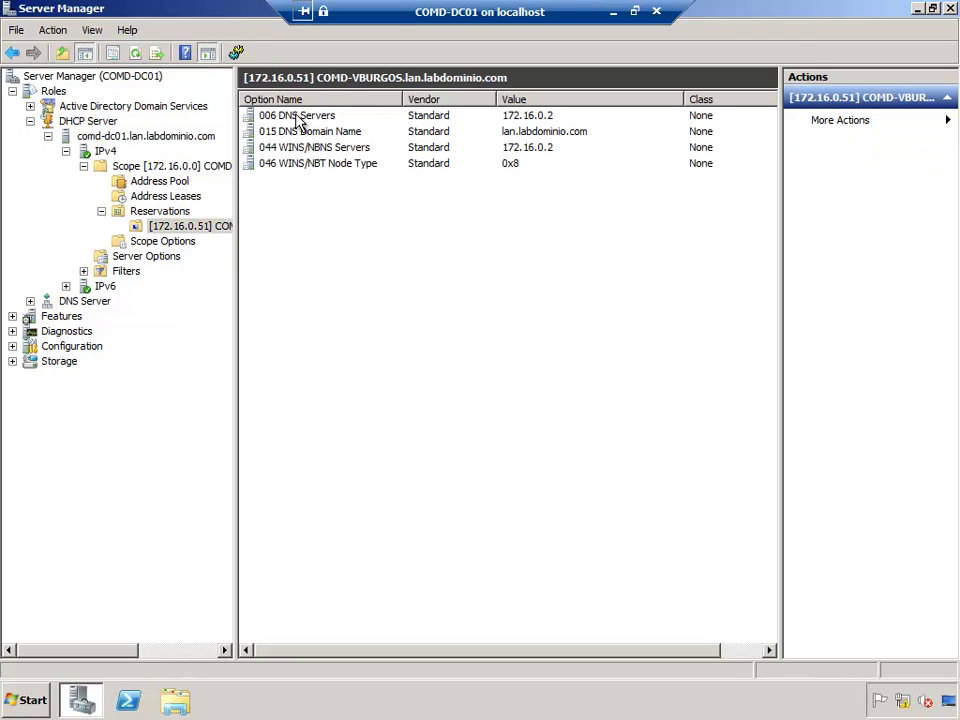
left_click(305, 117)
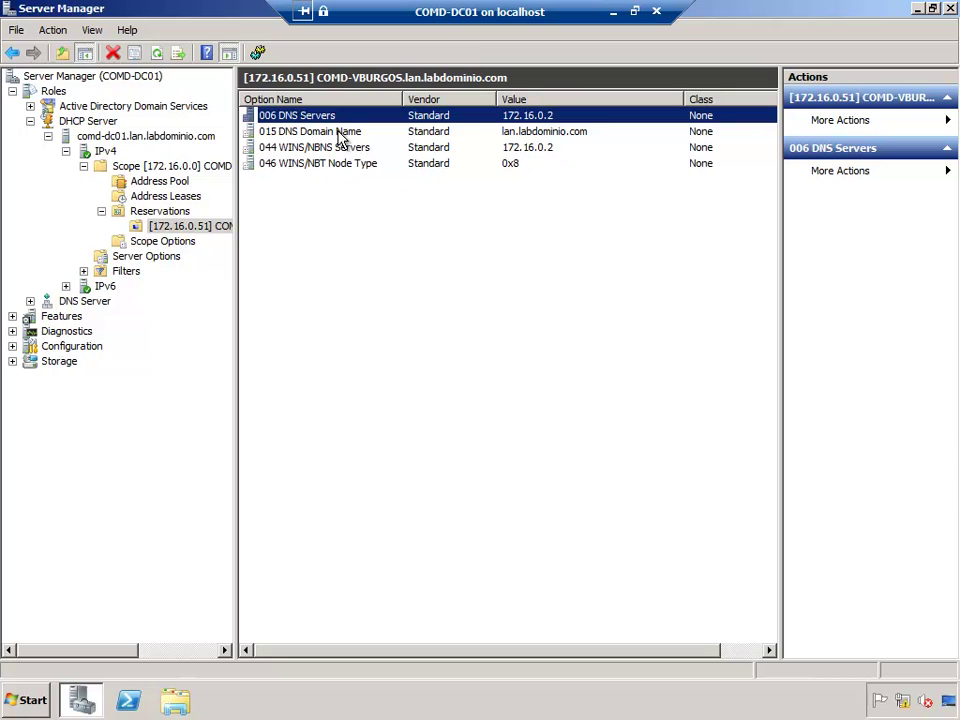
right_click(161, 227)
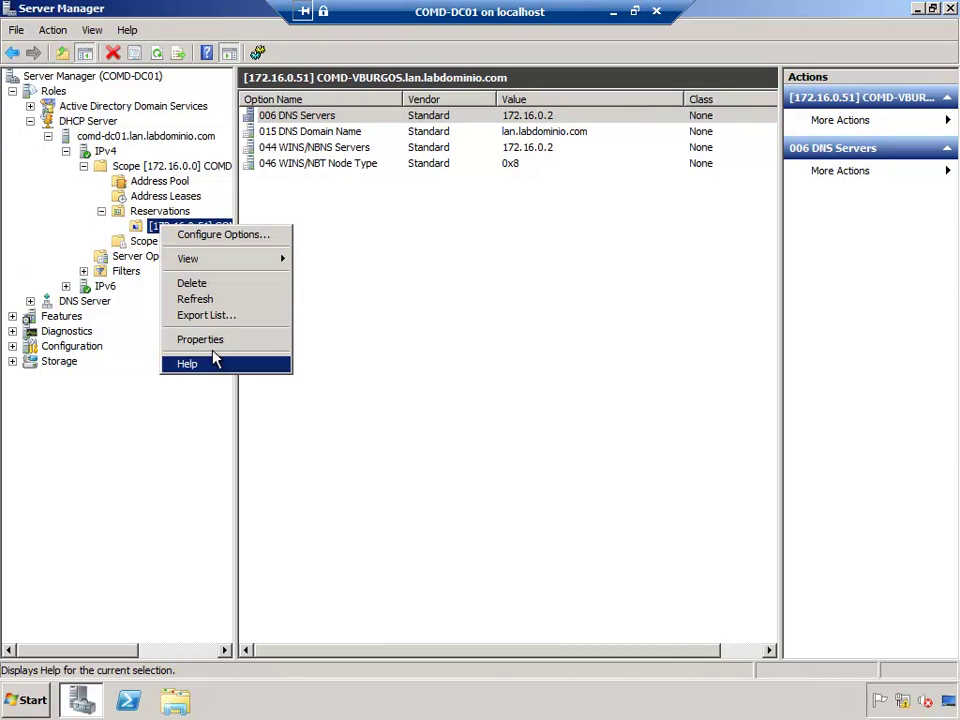
left_click(205, 340)
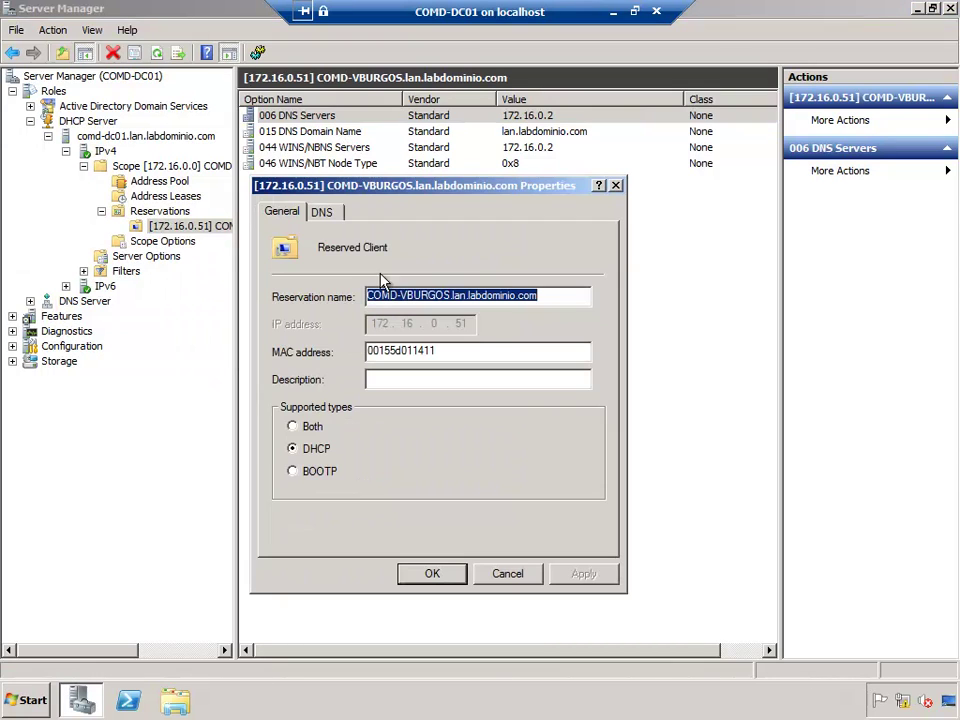
left_click(616, 185)
right_click(185, 227)
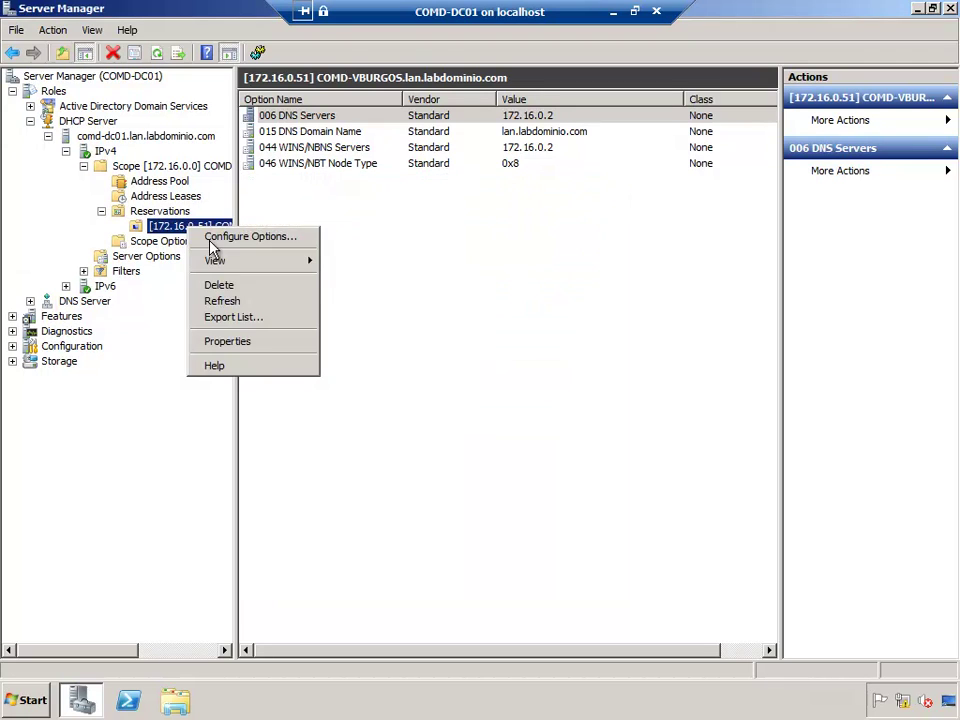
left_click(242, 236)
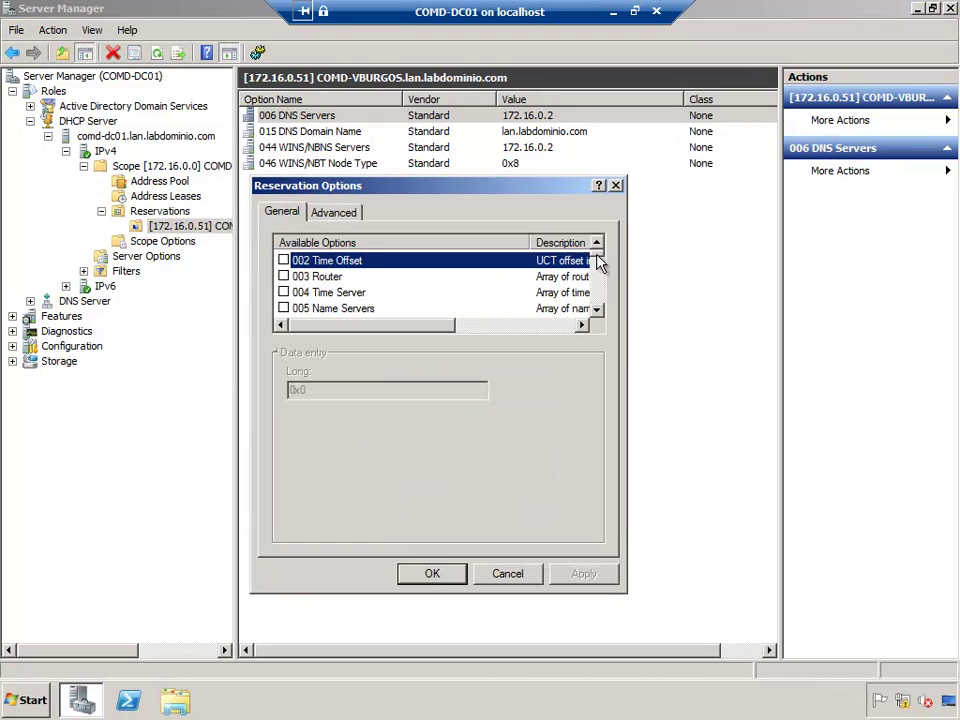
left_click_drag(598, 262, 597, 292)
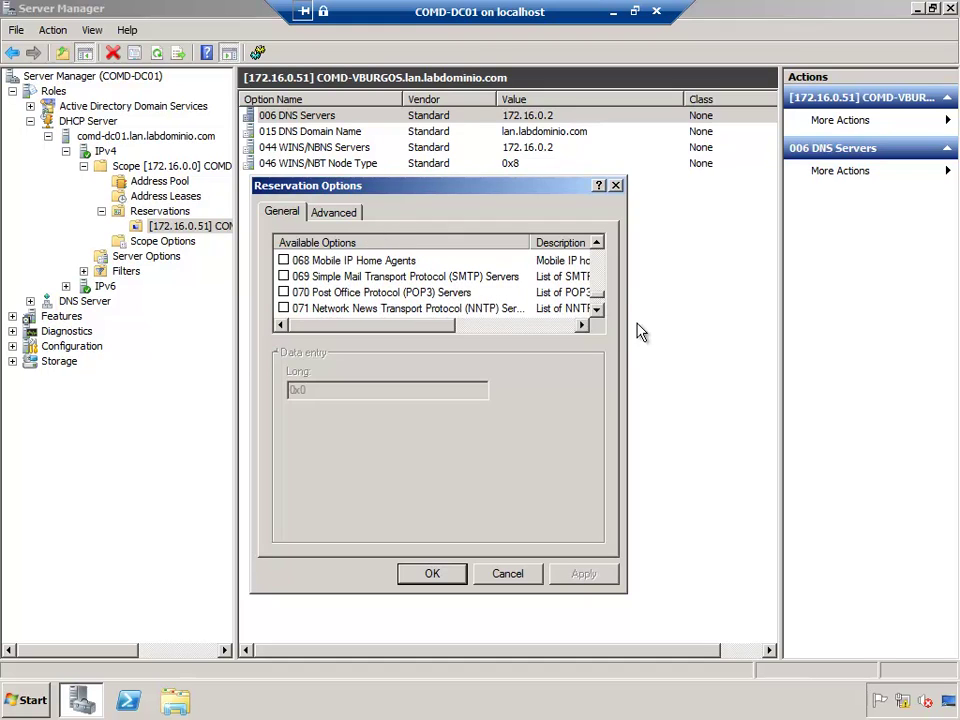
left_click(616, 185)
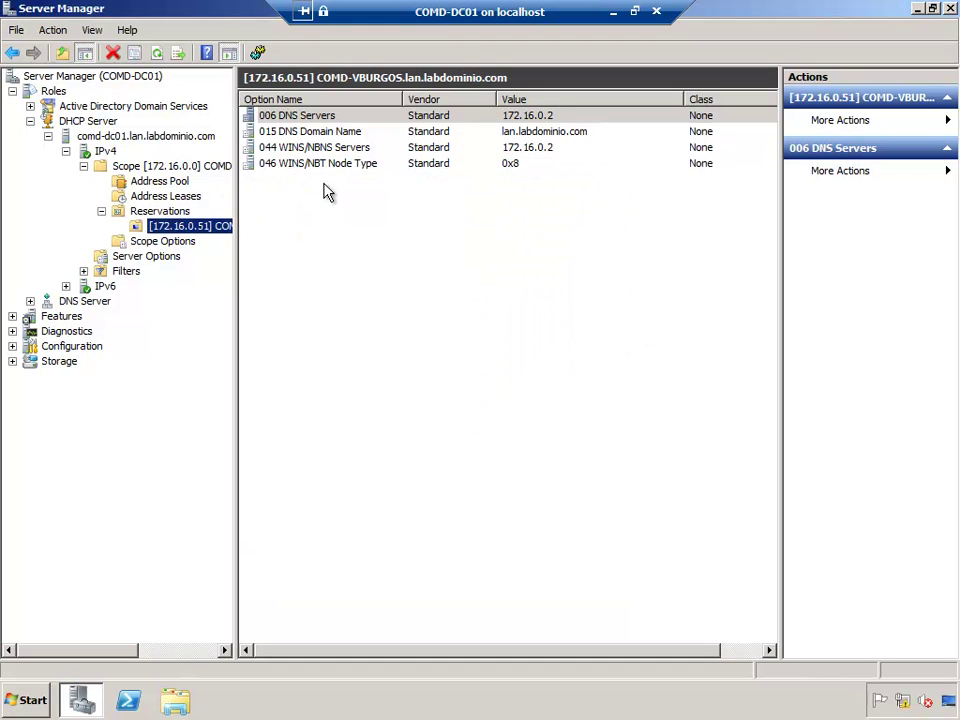
left_click(160, 211)
left_click(285, 117)
right_click(285, 120)
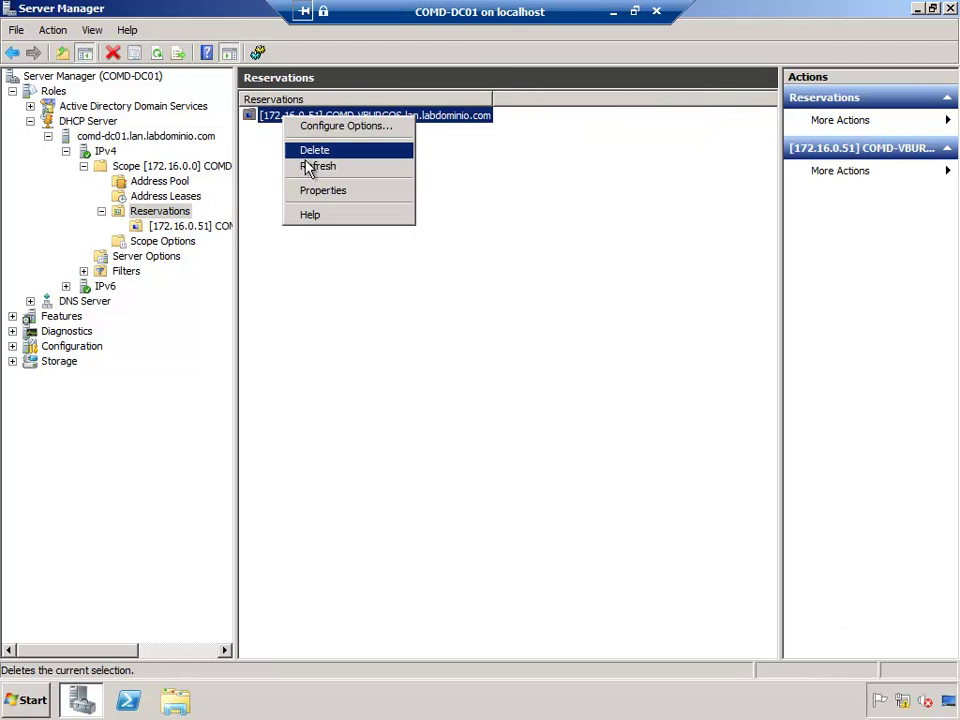
left_click(314, 150)
left_click(557, 405)
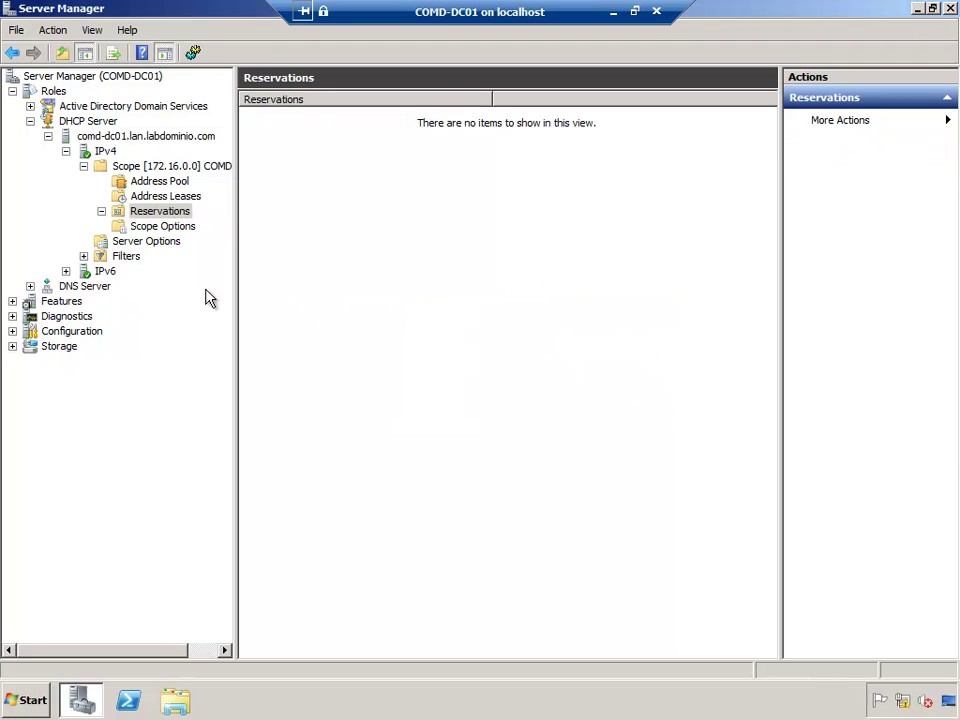
Step: Refresh Address Leases and select 172.16.0.51, now an ordinary lease expiring 9/13/2010
left_click(165, 197)
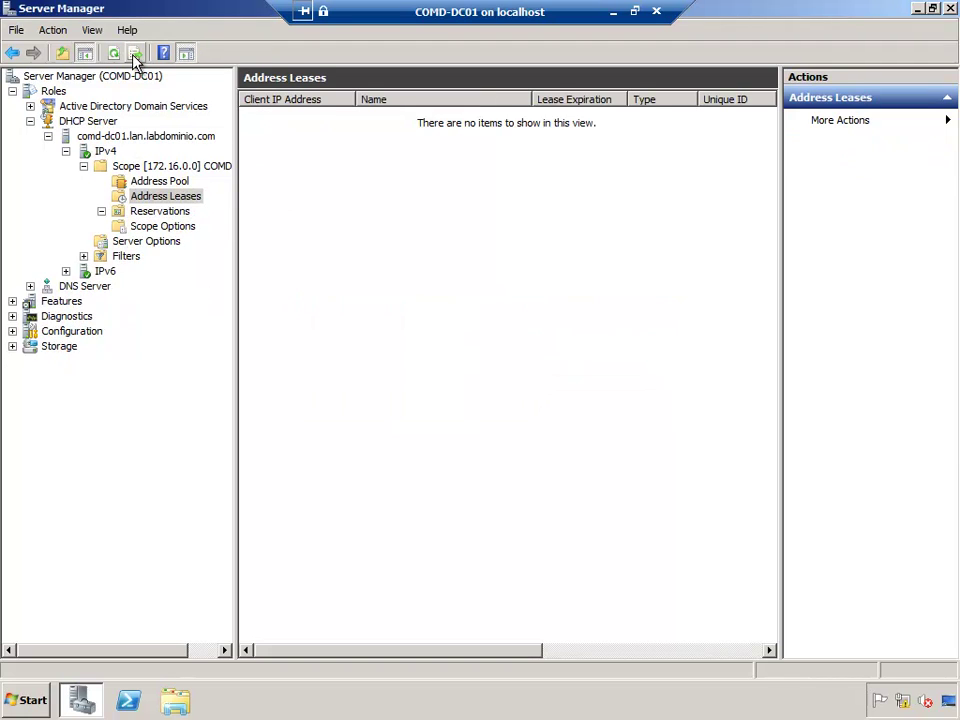
left_click(113, 53)
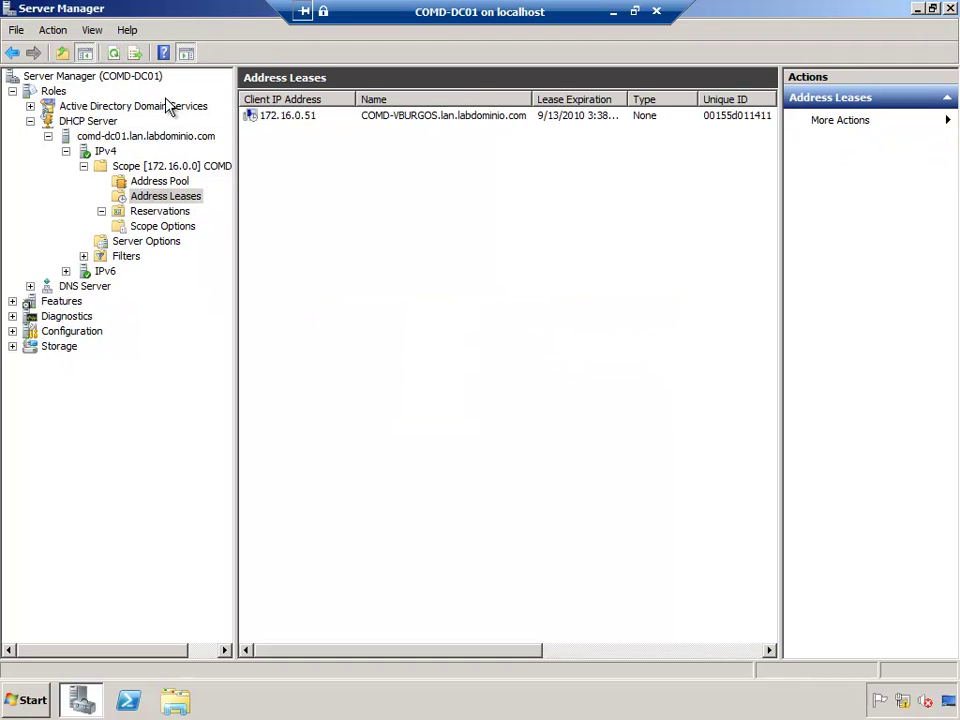
left_click(272, 117)
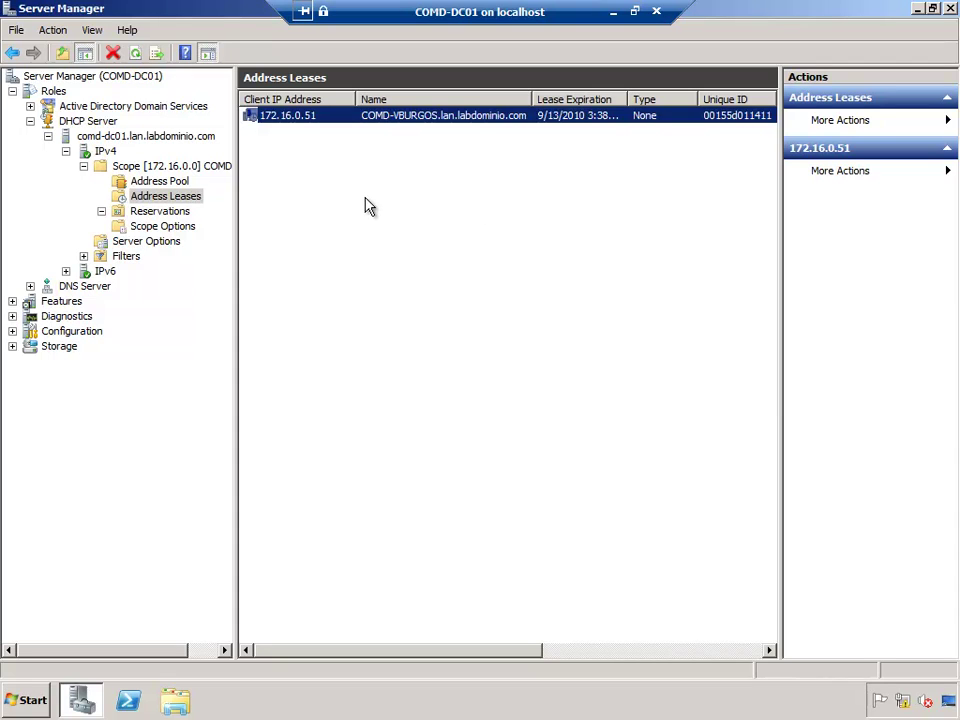
Step: Collapse the DHCP branch and list the WINS server's Active Registrations
left_click(48, 136)
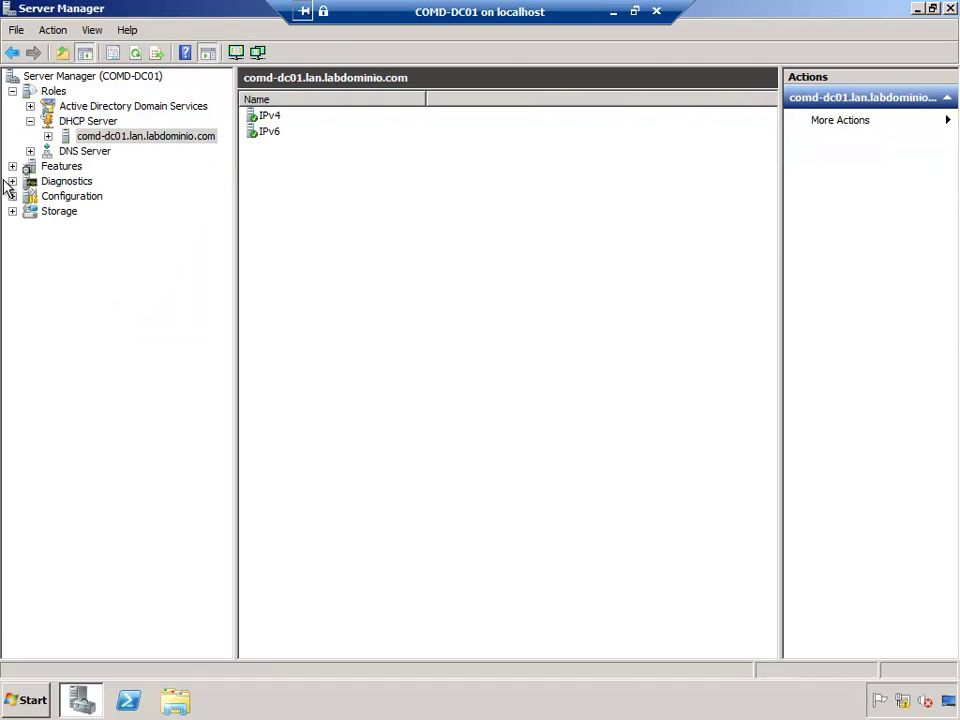
left_click(12, 166)
left_click(68, 182)
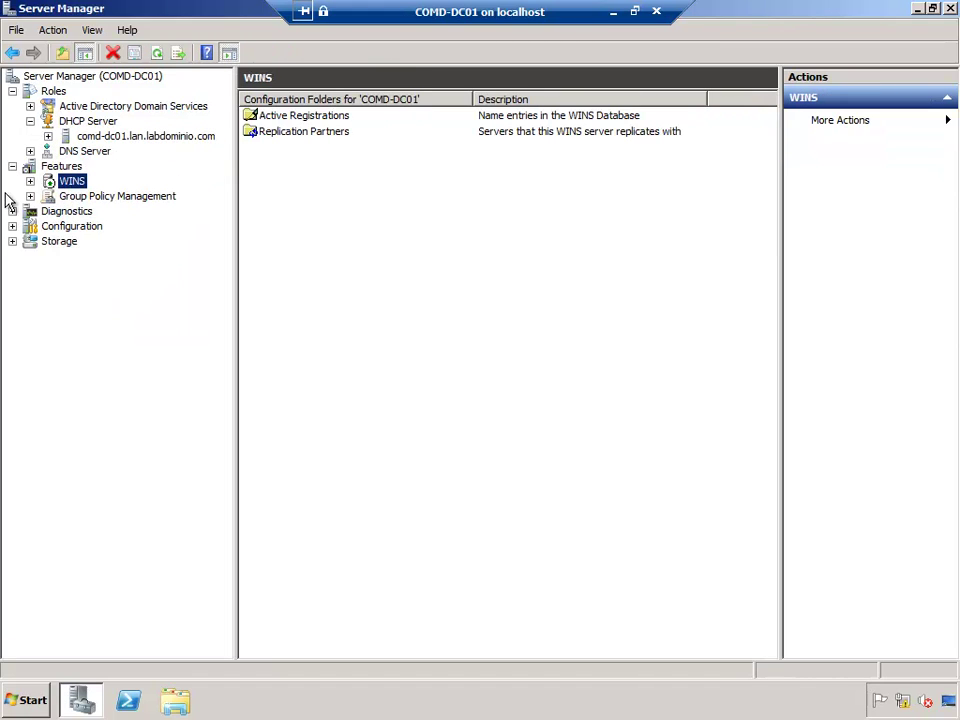
left_click(30, 182)
left_click(128, 196)
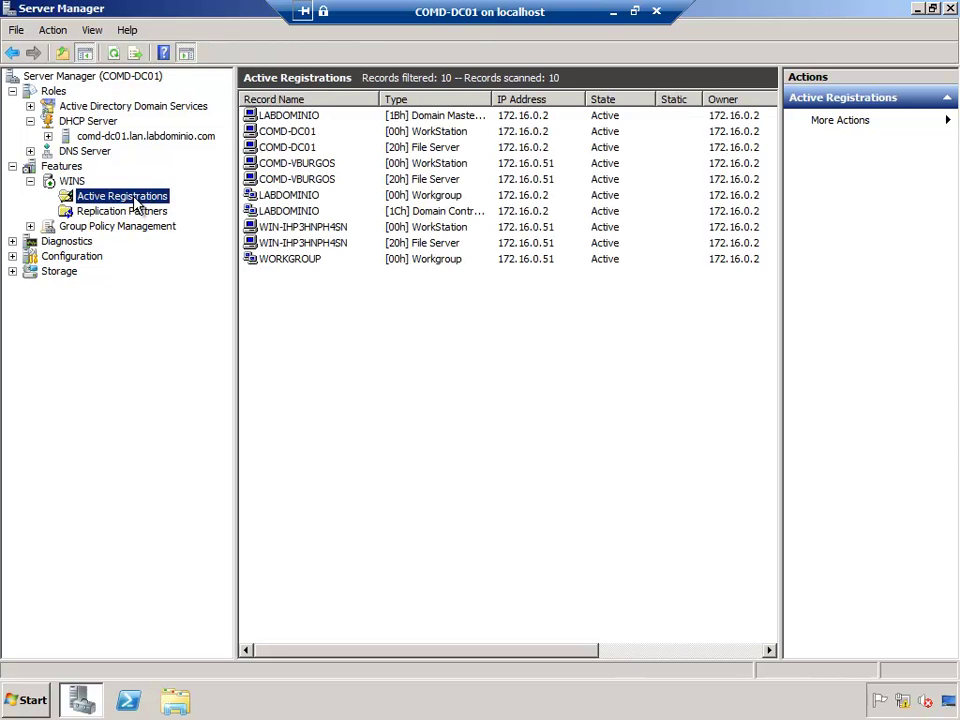
left_click(300, 165)
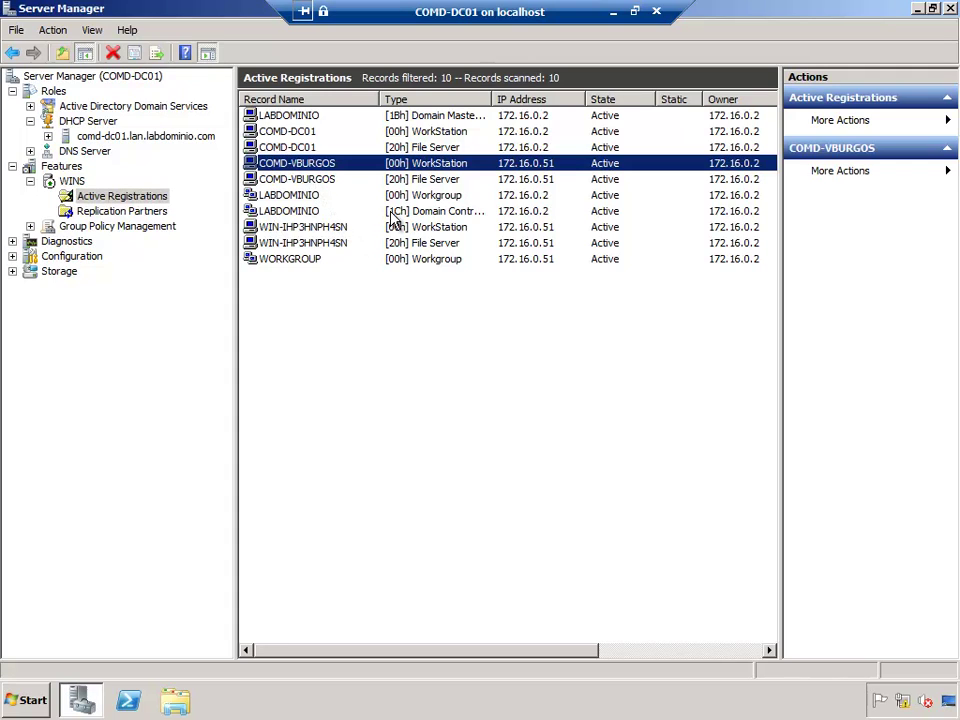
left_click(308, 182)
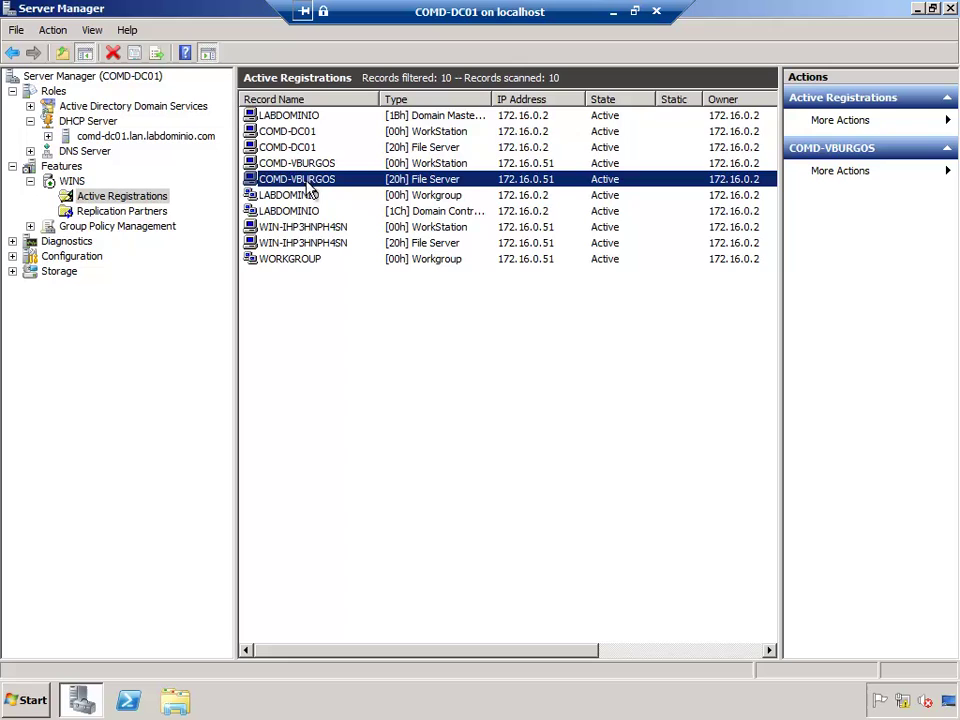
left_click(422, 168)
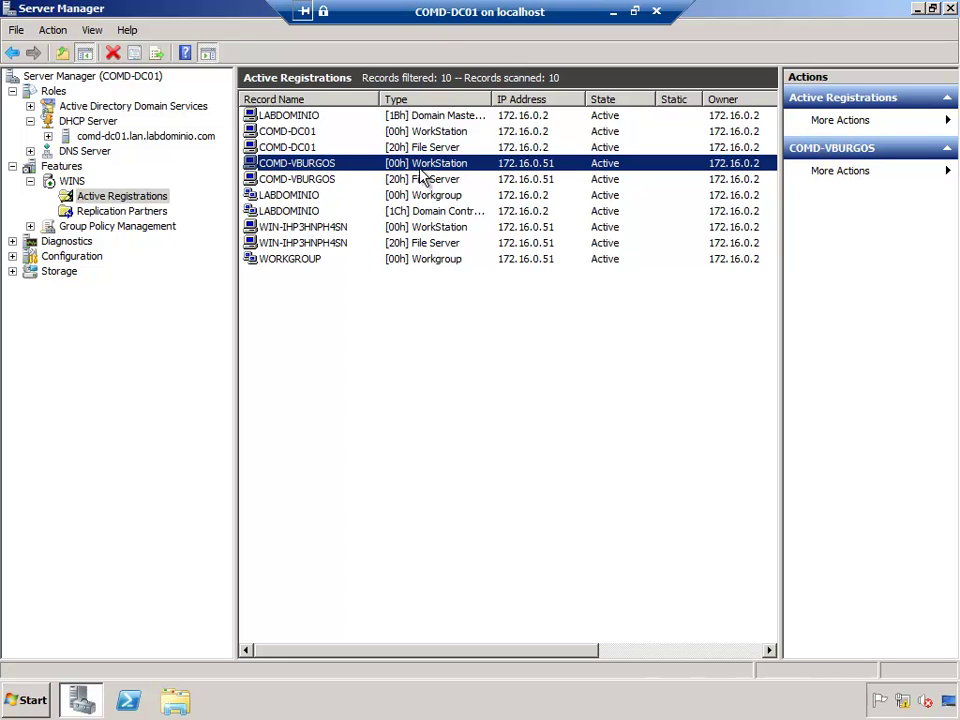
left_click(616, 14)
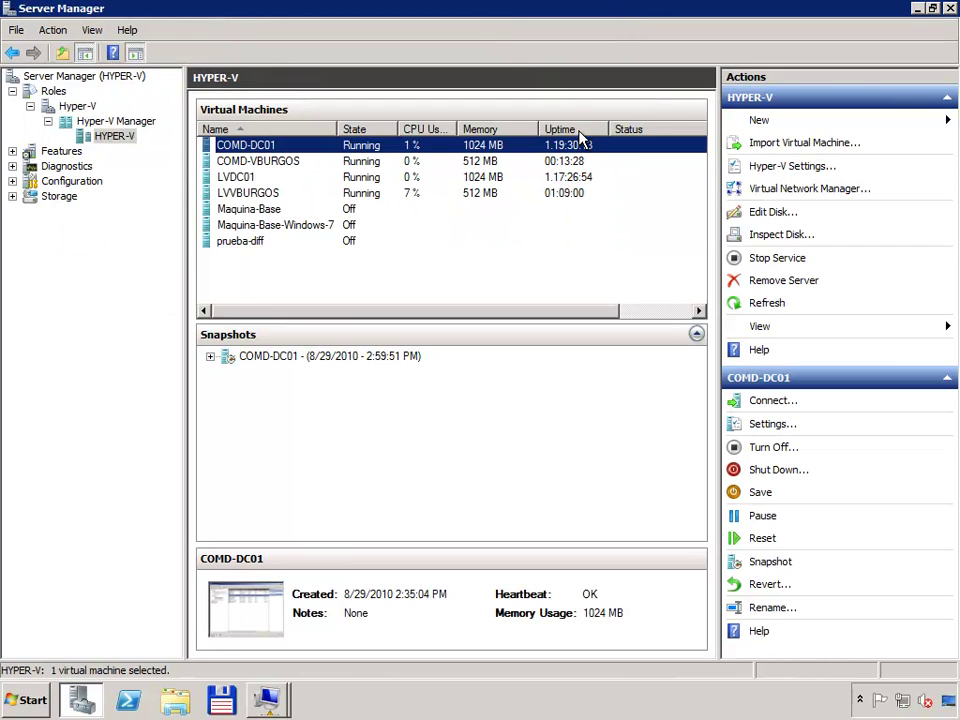
left_click(265, 702)
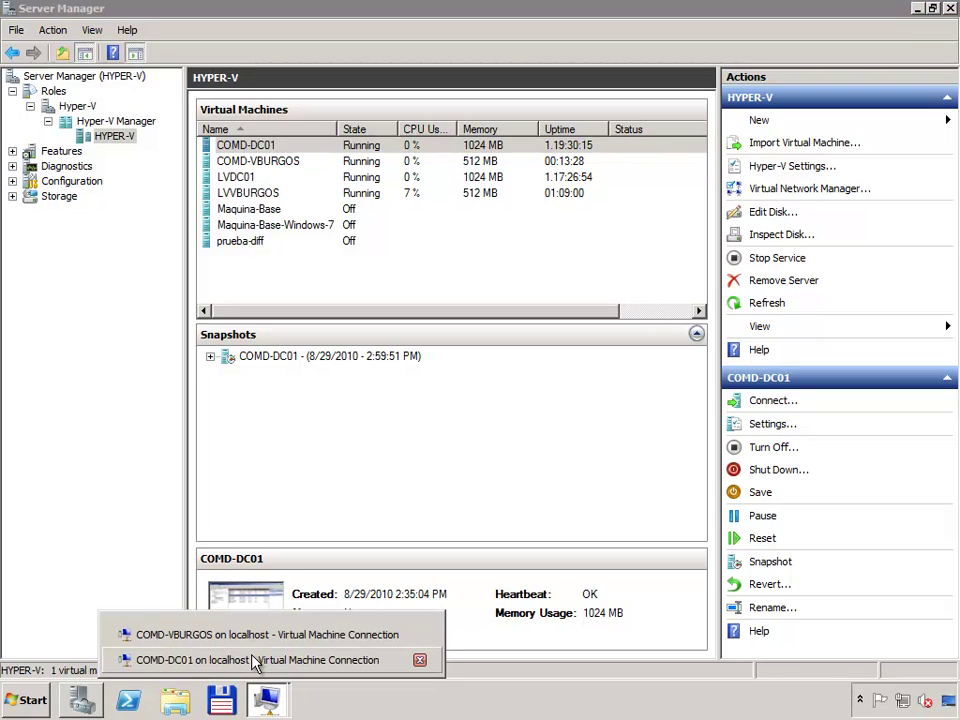
left_click(253, 664)
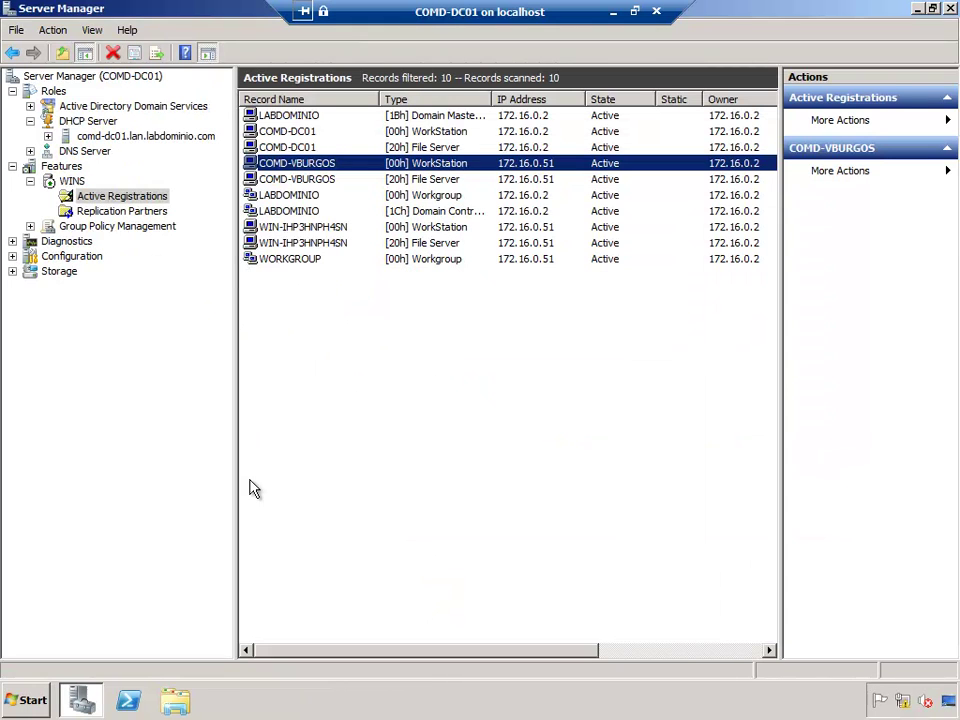
left_click(296, 184, "shift")
key("Delete")
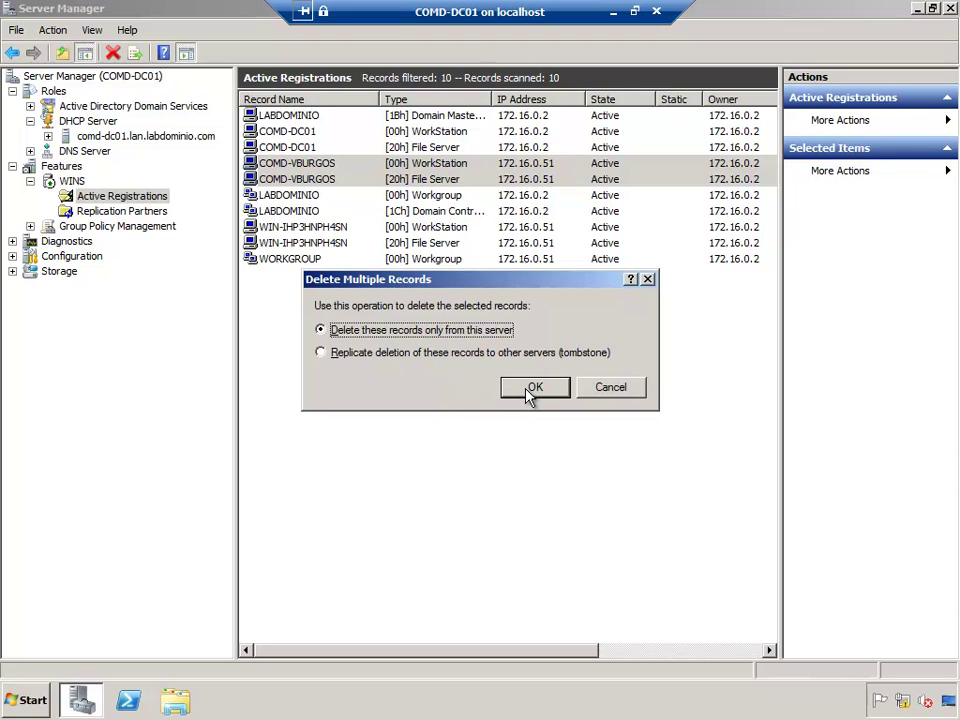
left_click(527, 389)
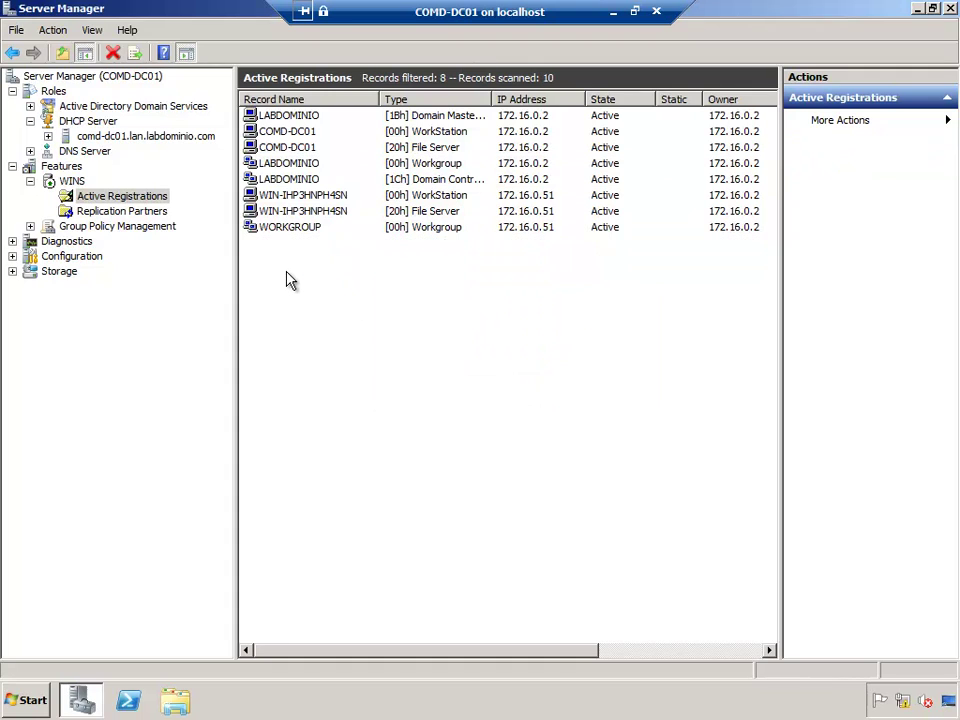
key("F5")
left_click(292, 165)
left_click(289, 148)
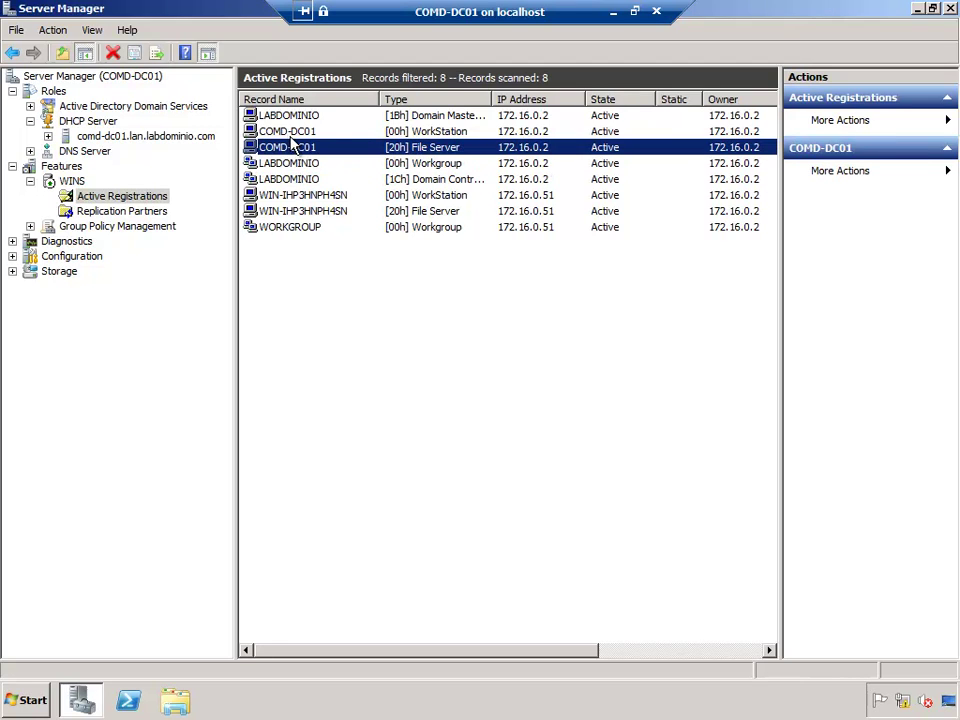
Step: Switch to the COMD-VBURGOS client VM and close its network details and status windows
left_click(614, 12)
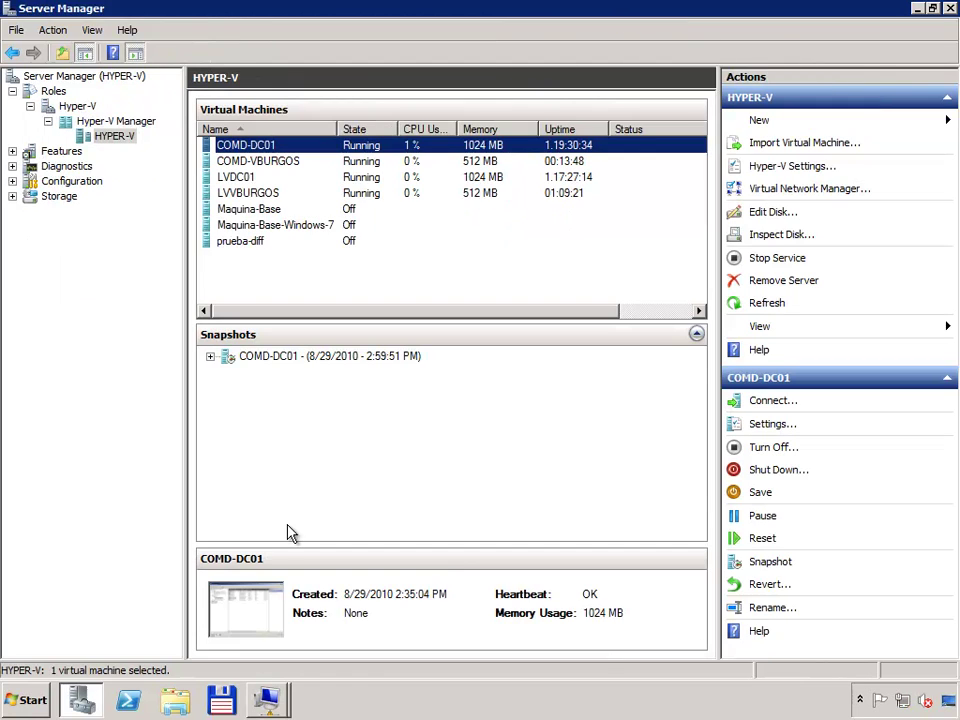
left_click(266, 697)
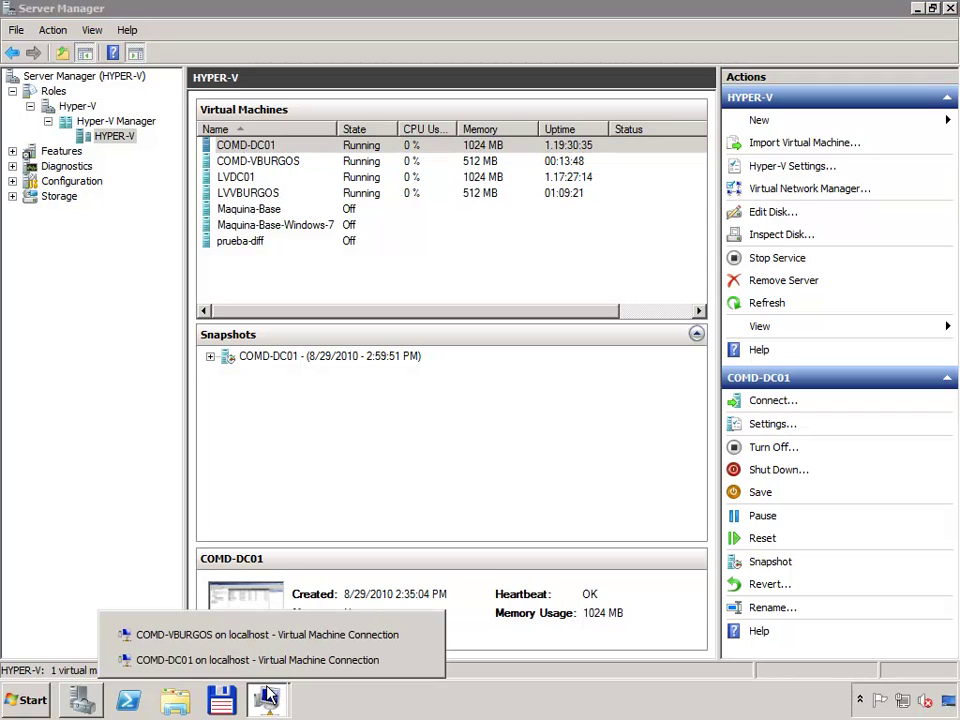
left_click(225, 635)
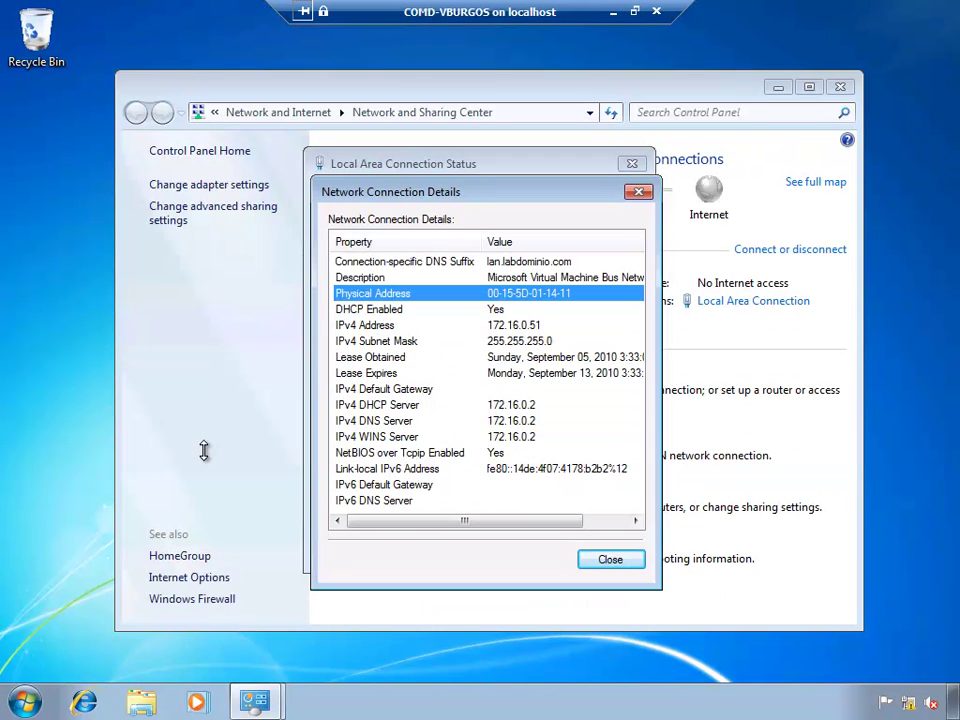
left_click(608, 560)
left_click(606, 552)
Step: Launch cmd as administrator from Start search and approve the elevation prompt
left_click(25, 702)
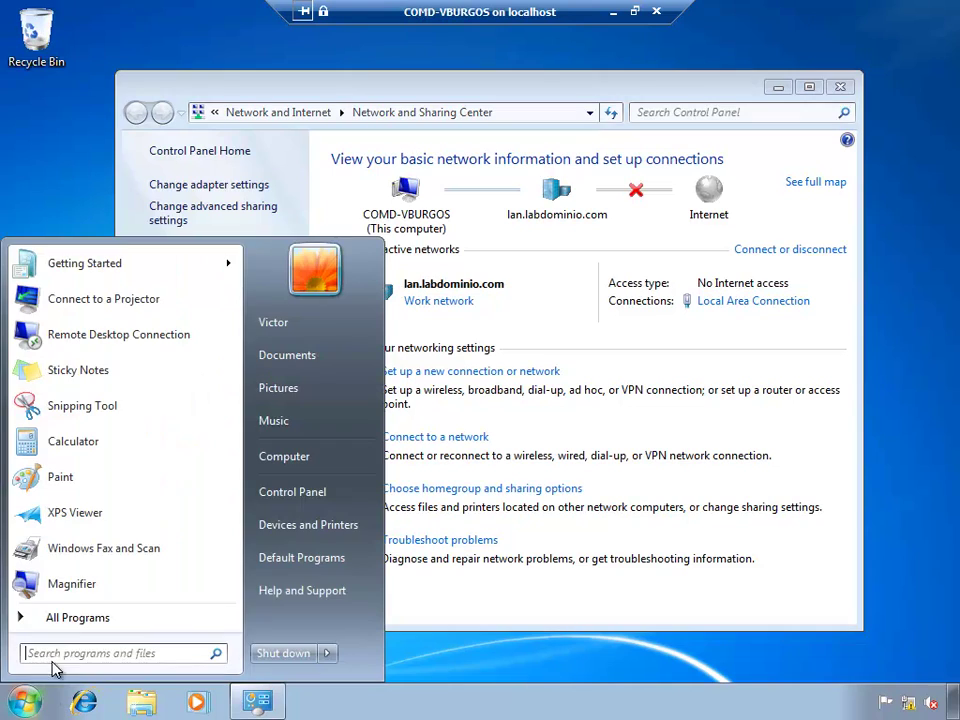
type("cmd")
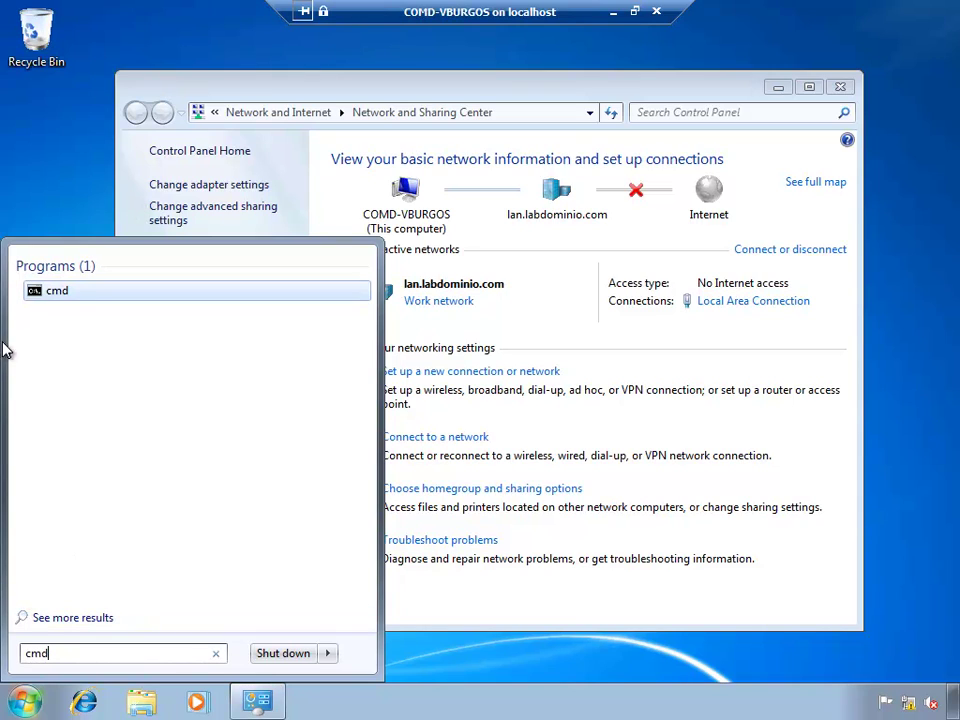
right_click(64, 290)
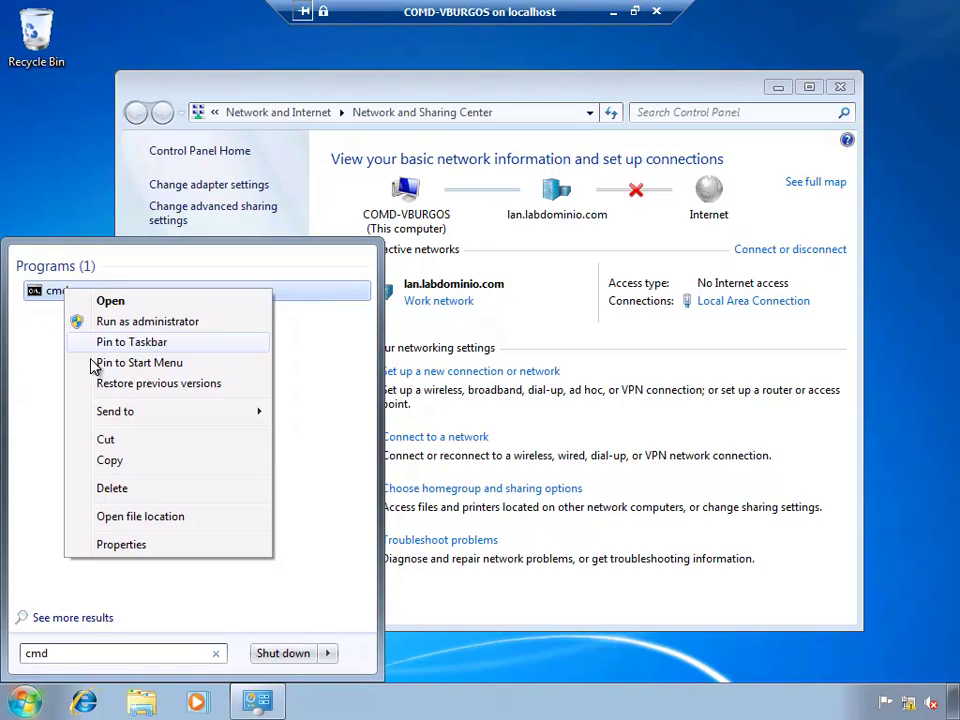
left_click(155, 324)
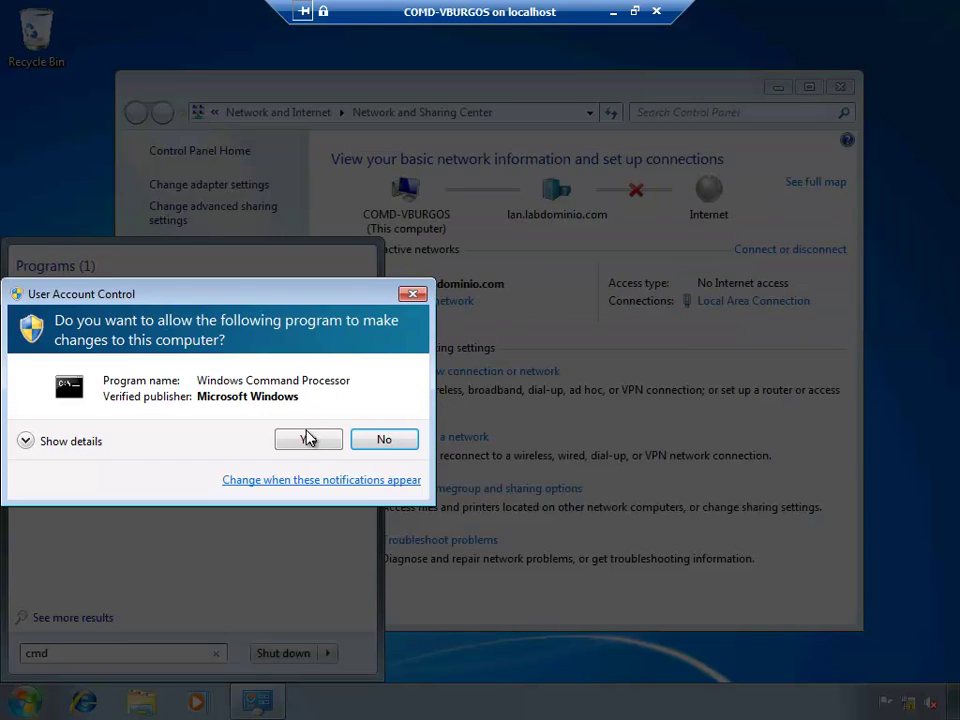
left_click(310, 440)
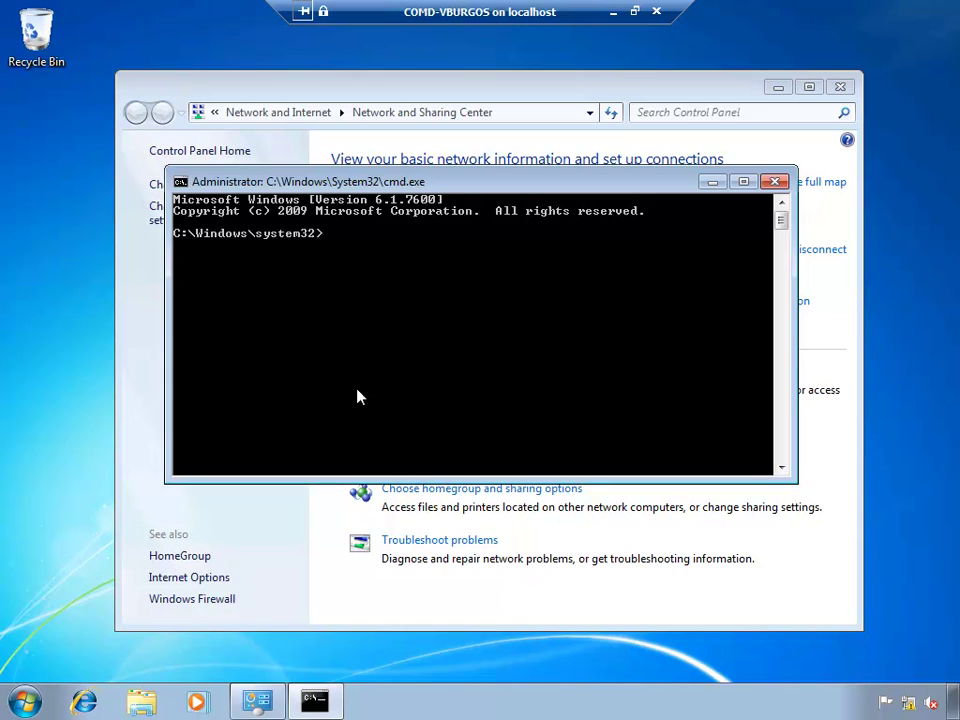
Step: Correct the mistyped 'nbtsatat ?' command and run nbtstat /? to list its options
type("nbtsatat ?")
key("Return")
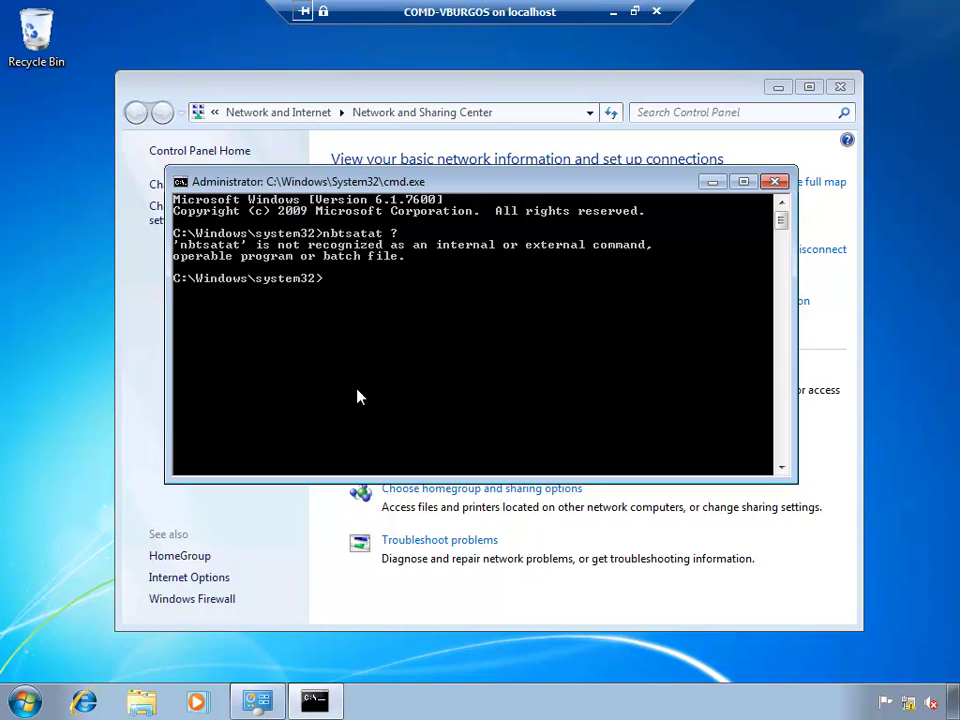
key("Up")
key("Left")
type("/")
key("Return")
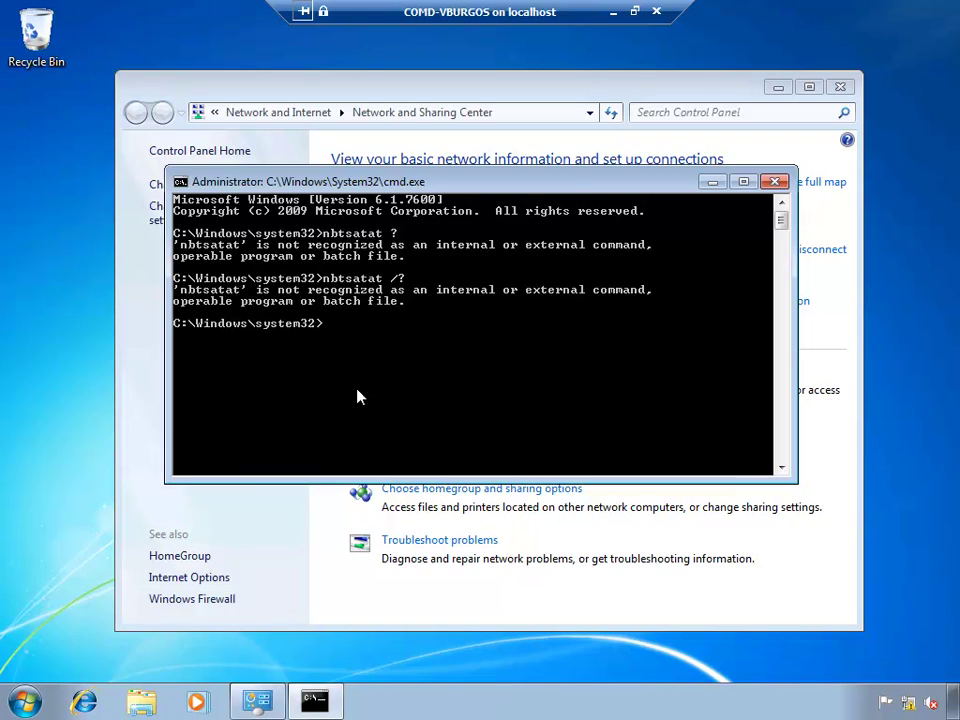
key("Up")
key("Left")
key("Left")
key("Left")
key("Left")
key("Left")
key("Left")
key("BackSpace")
key("Return")
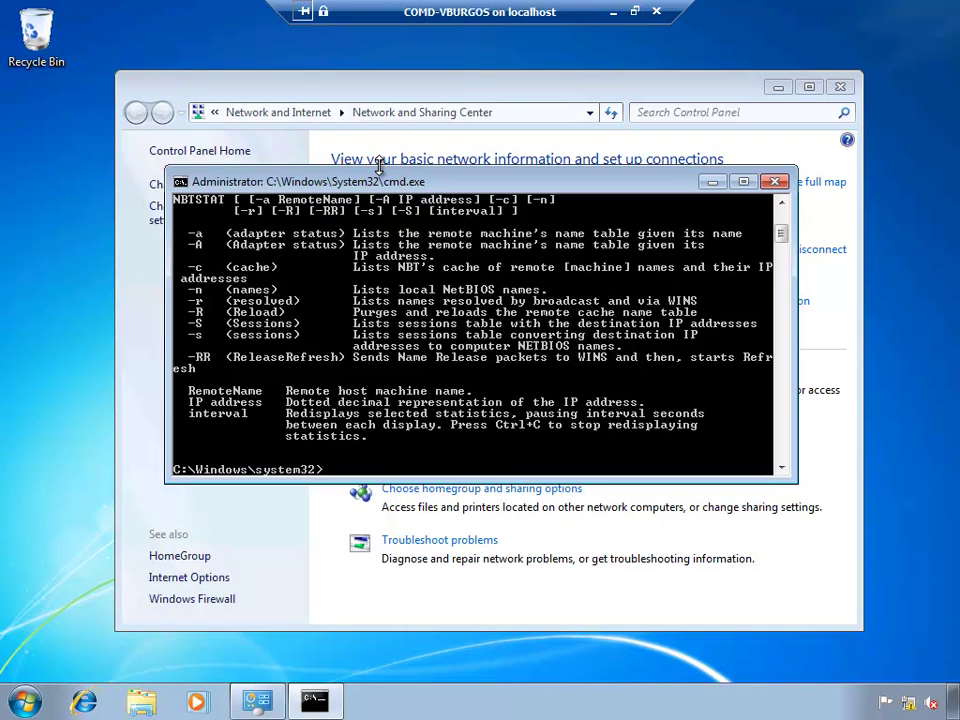
Step: Enlarge the console, mark the -RR option in the help, and run nbtstat -RR
left_click_drag(379, 166, 393, 92)
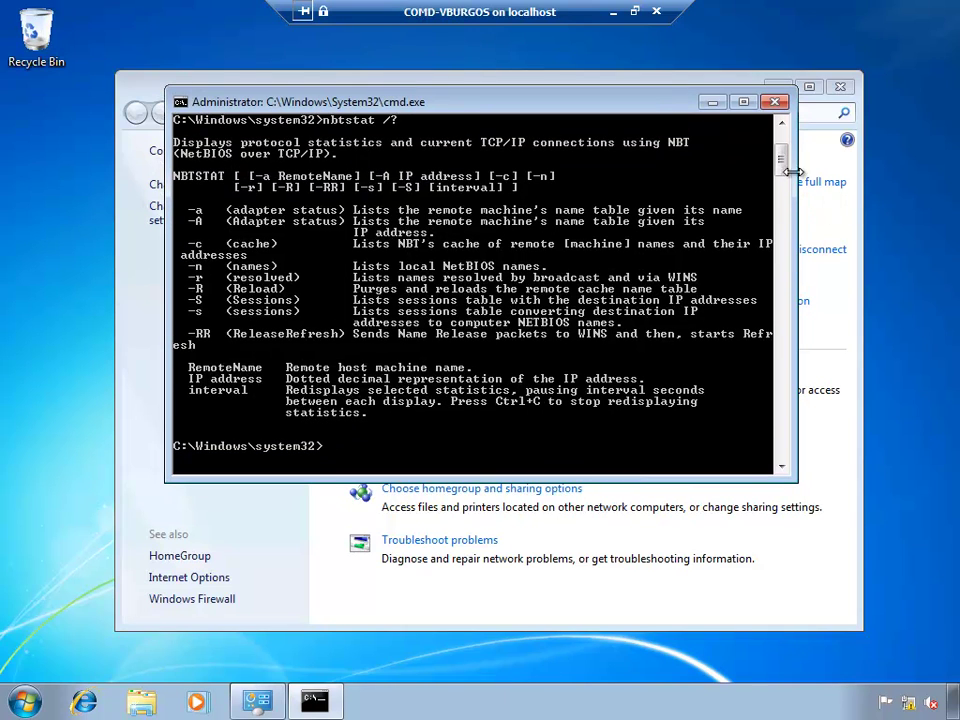
scroll(784, 158, "up", 2)
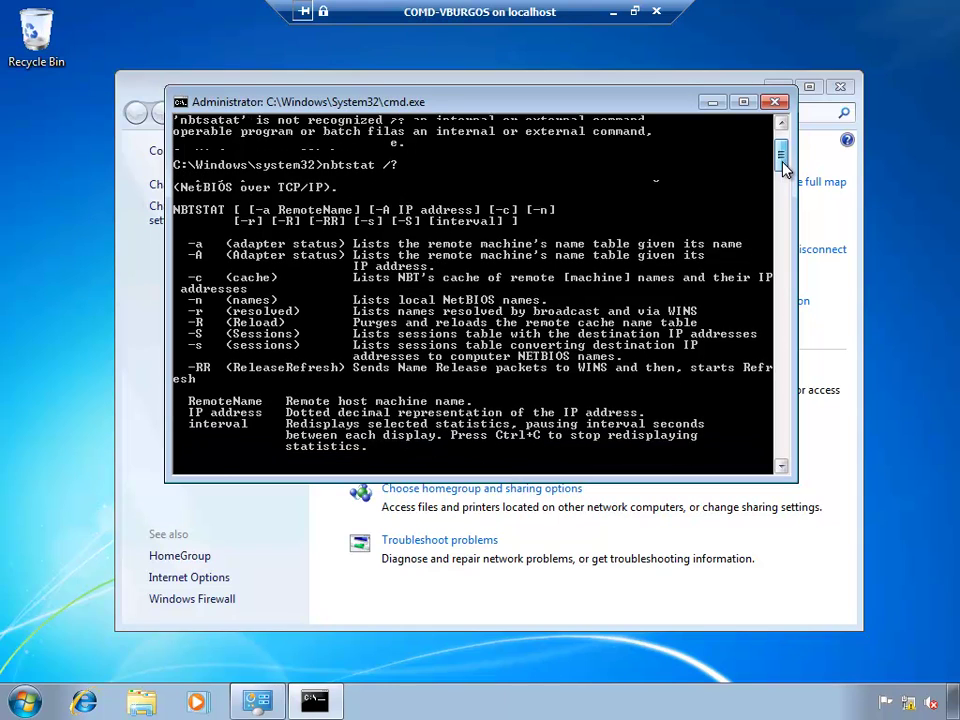
scroll(784, 168, "down", 1)
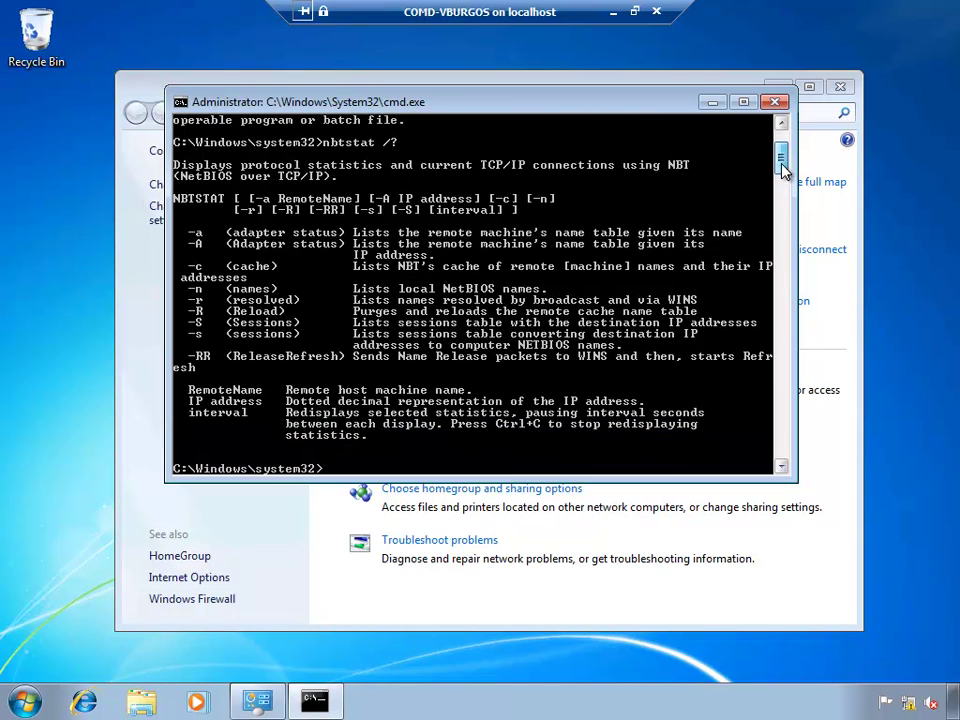
right_click(196, 358)
left_click(232, 367)
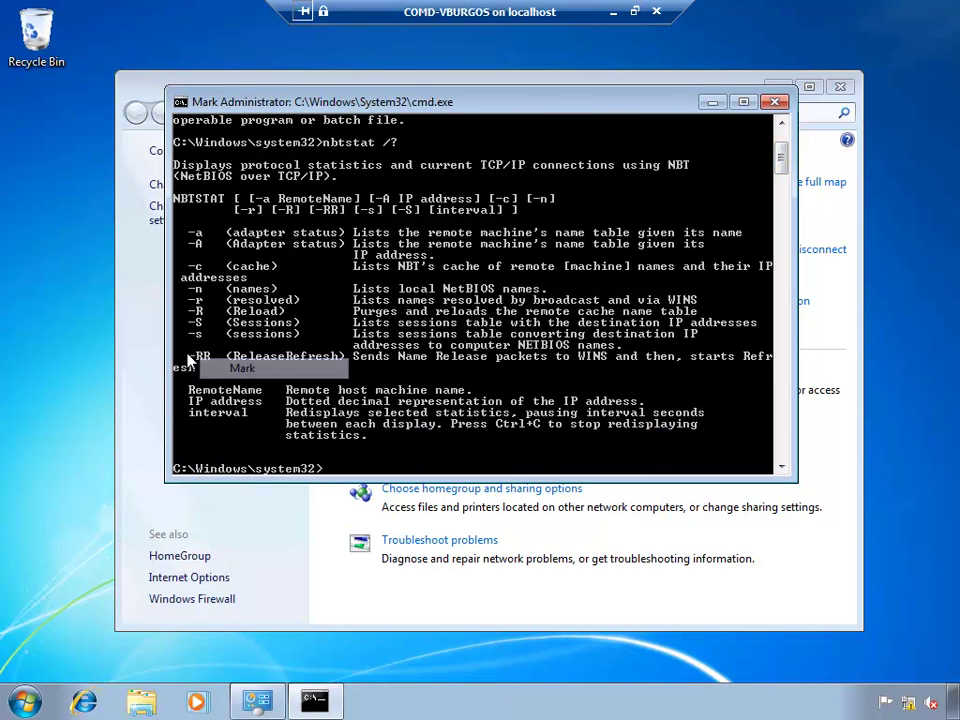
left_click_drag(188, 358, 344, 360)
left_click(469, 448)
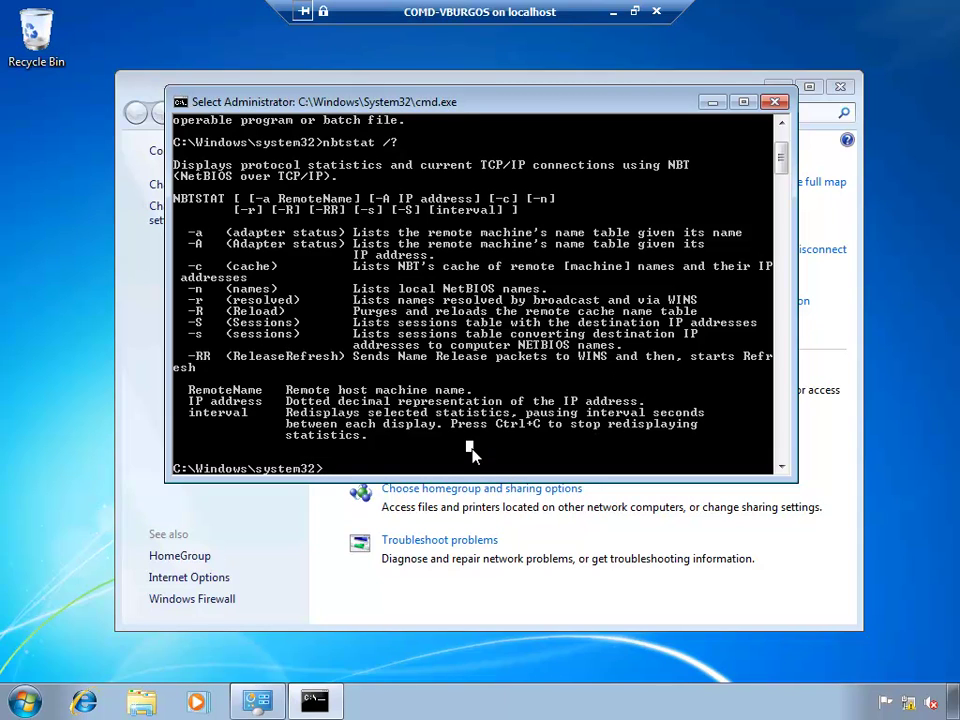
type("nbtstat")
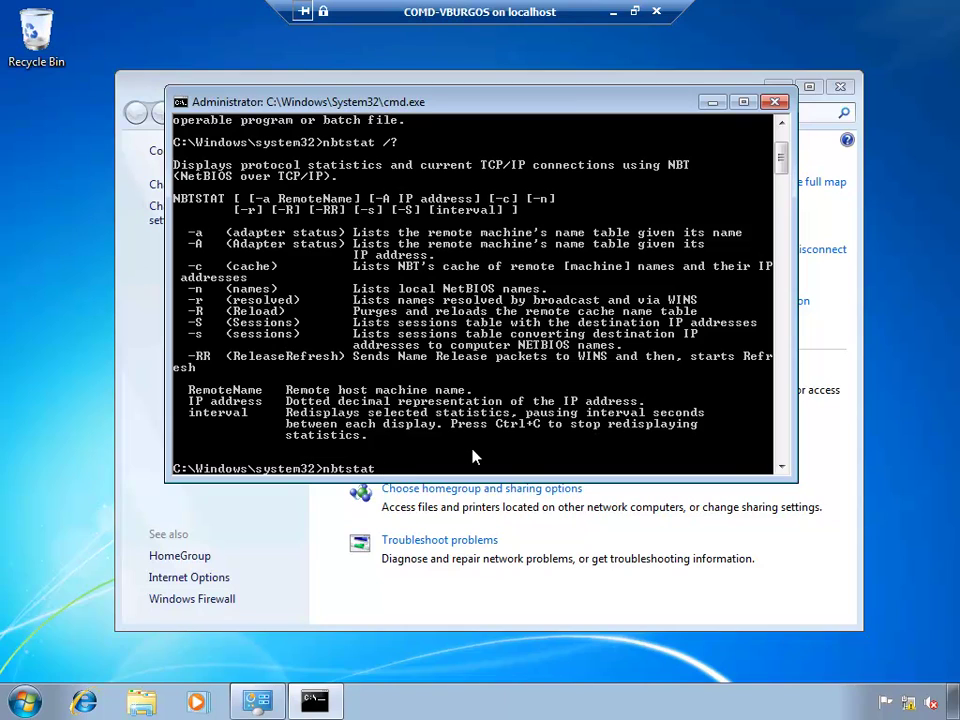
type(" -RR")
key("Return")
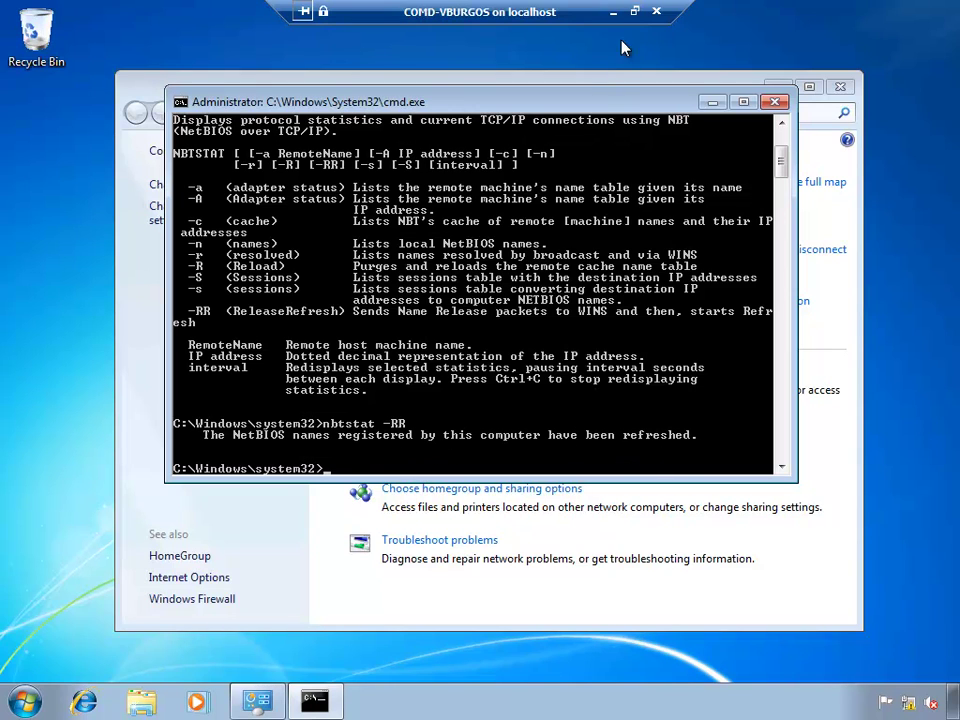
Step: Switch to the COMD-DC01 session and refresh the WINS Active Registrations list
left_click(612, 13)
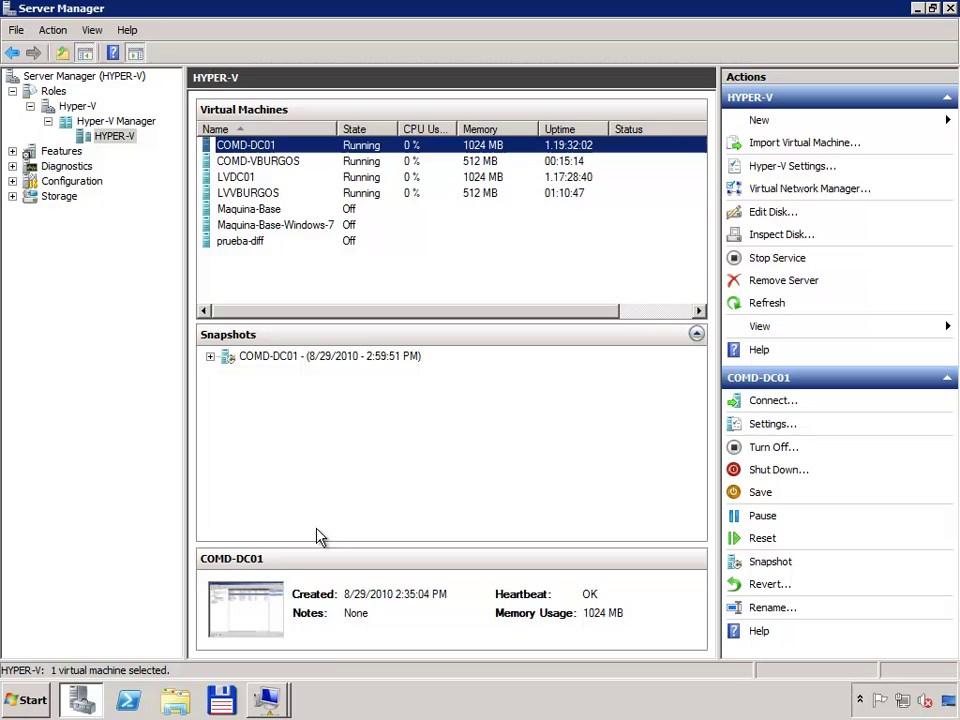
left_click(272, 704)
left_click(228, 661)
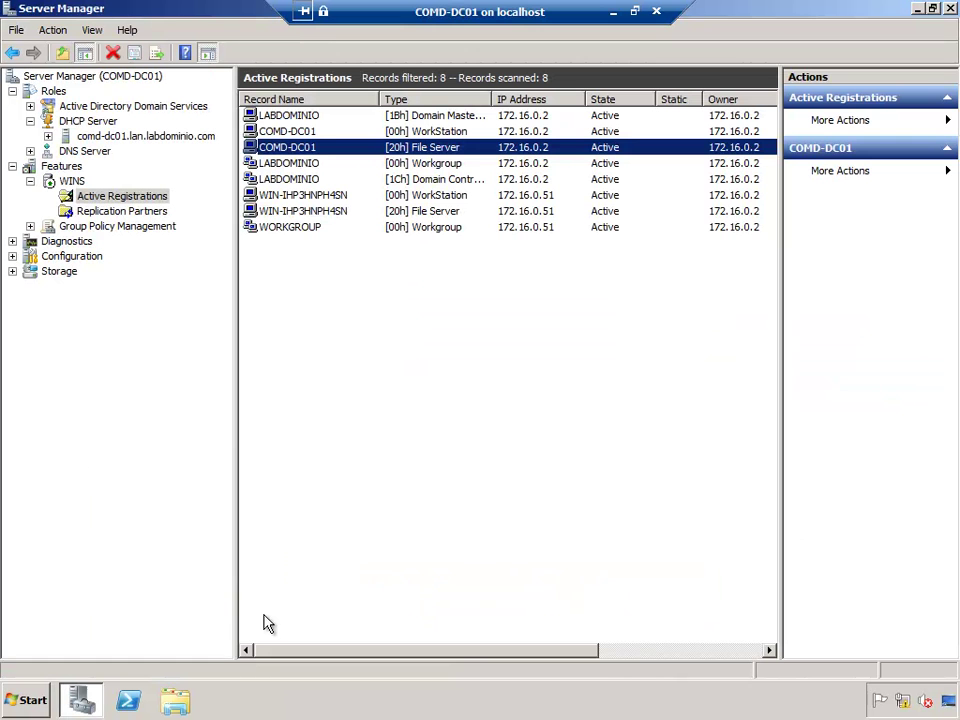
left_click(333, 357)
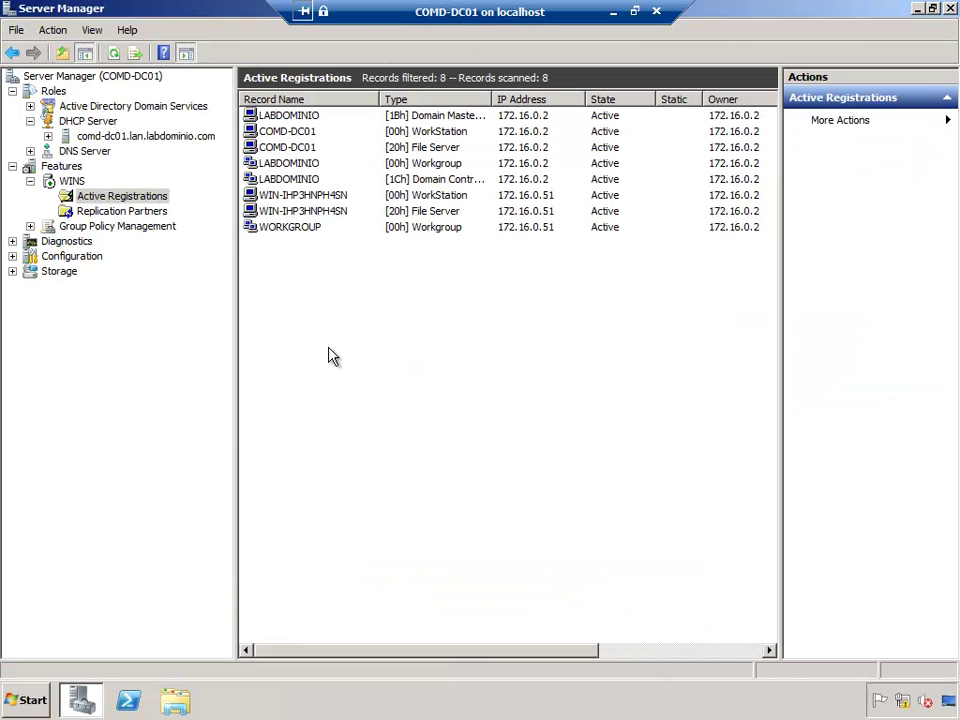
key("F5")
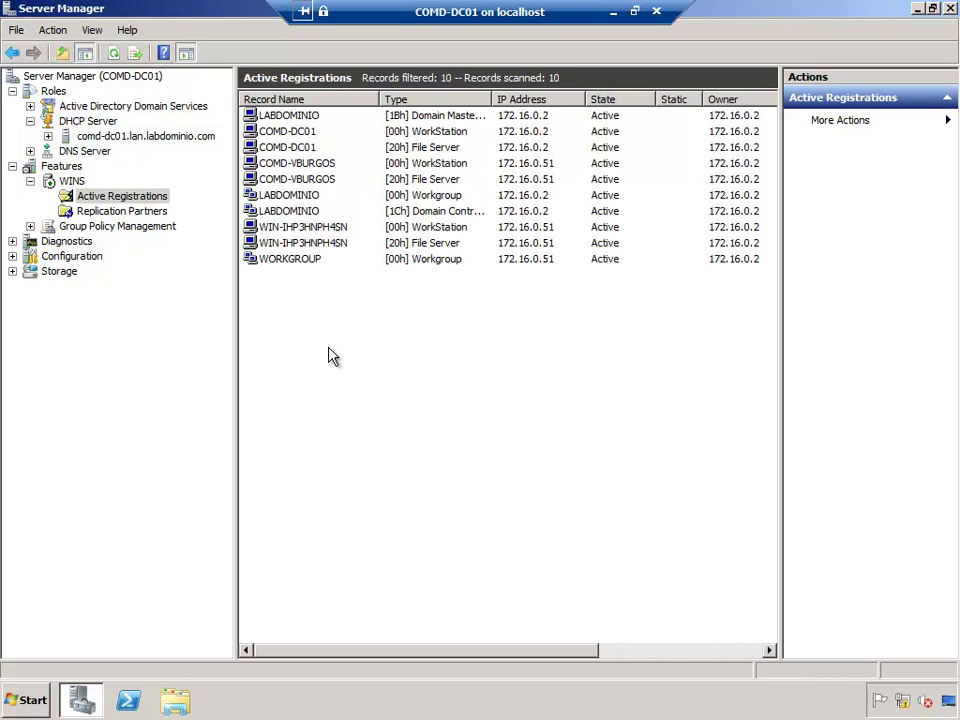
Step: Check both COMD-VBURGOS records, collapse the WINS and DHCP branches, and return to the host
left_click(308, 164)
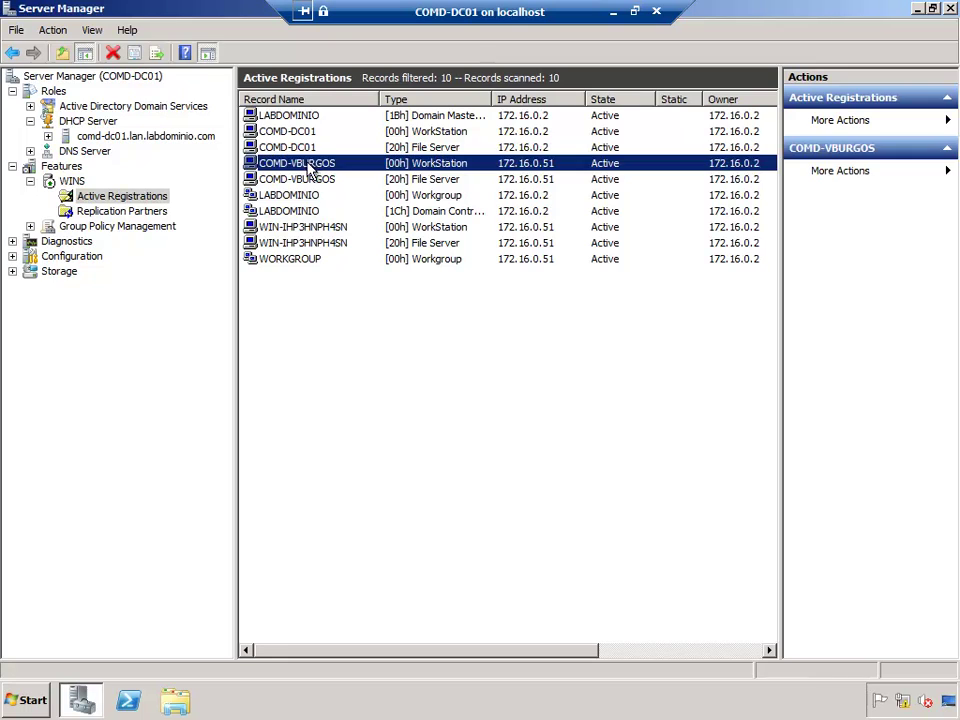
left_click(320, 182)
left_click(312, 165)
left_click(320, 182)
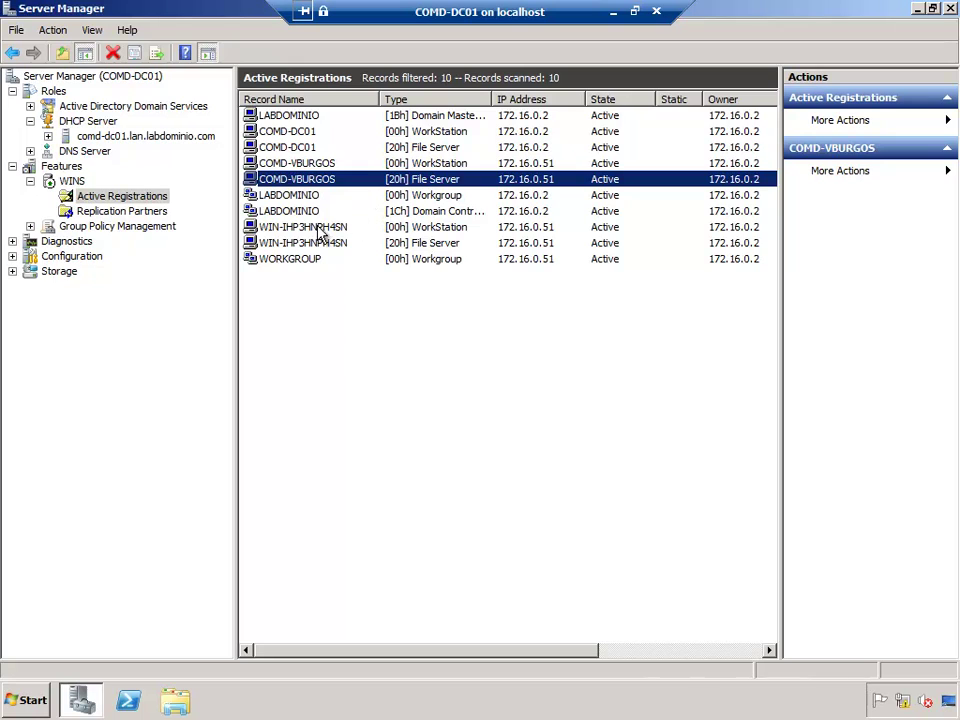
left_click(30, 181)
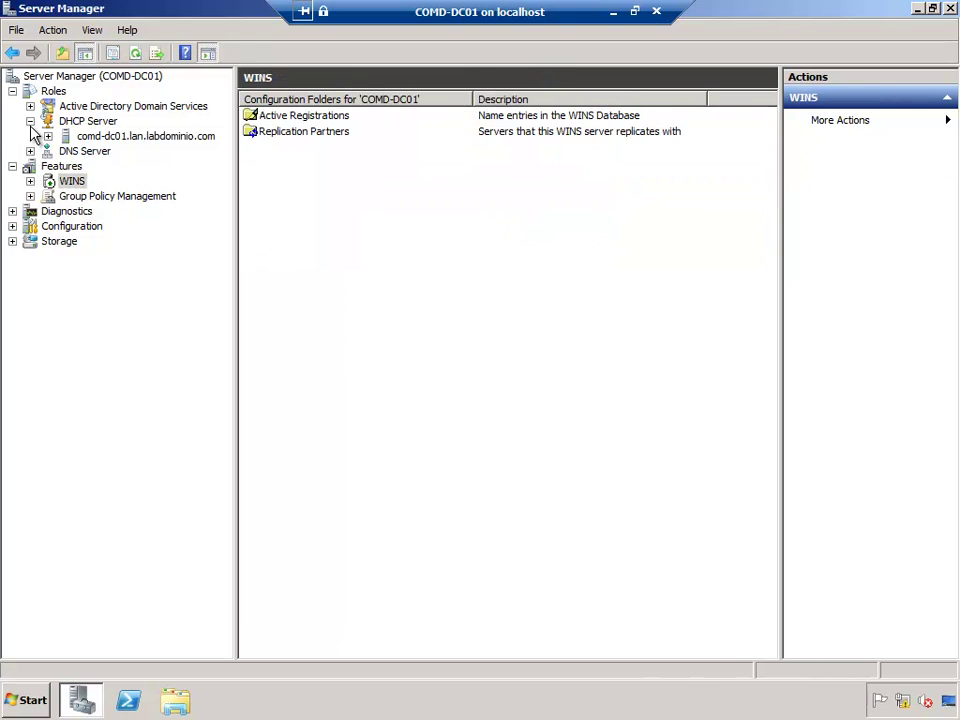
left_click(30, 122)
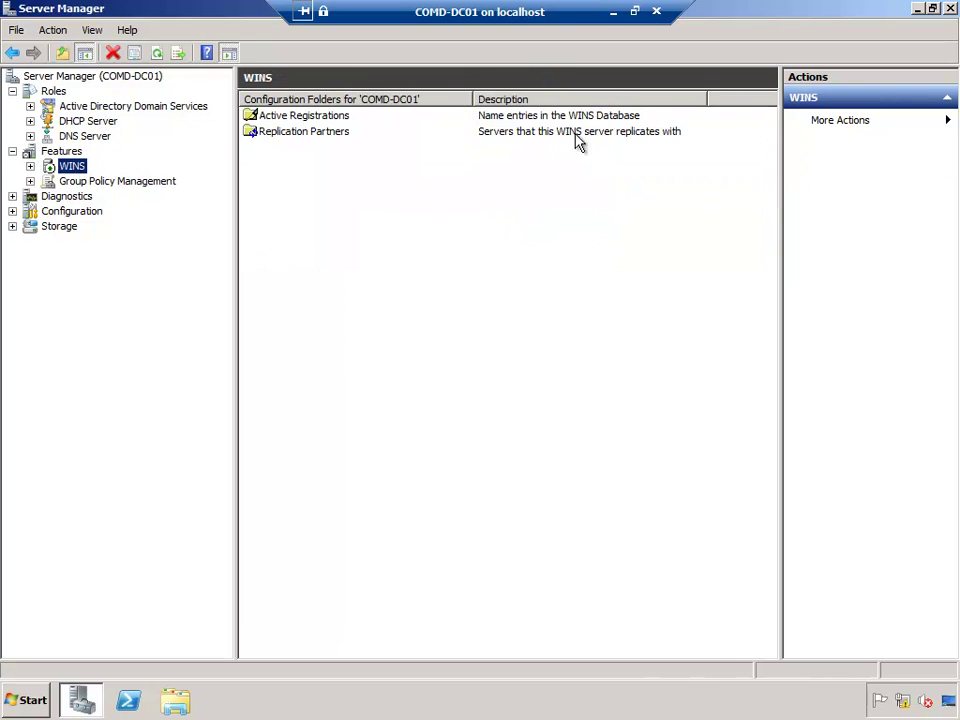
left_click(613, 14)
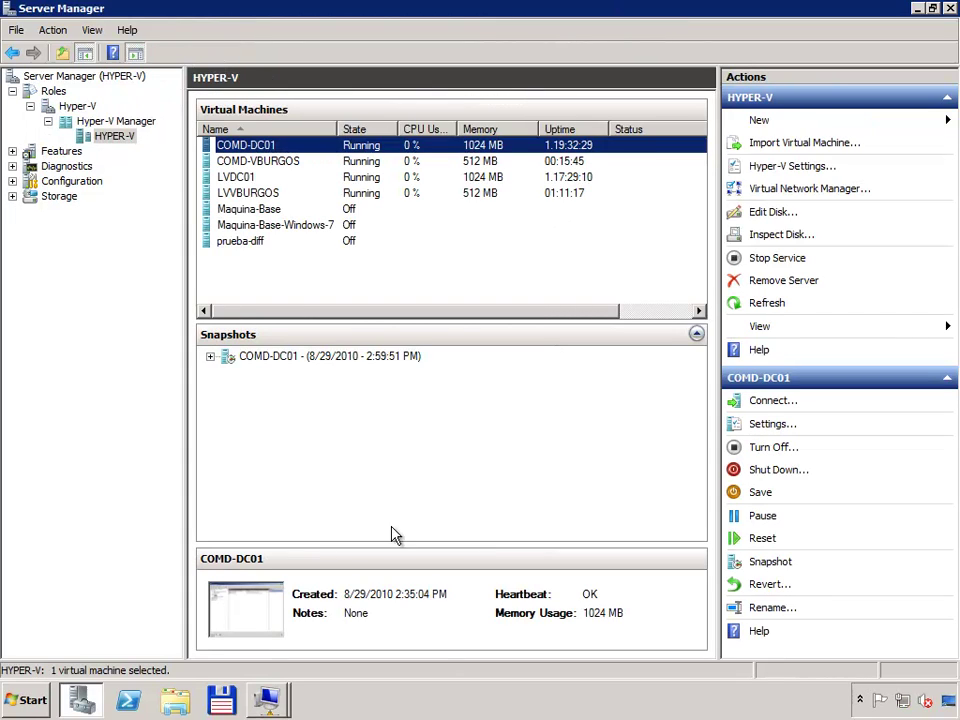
Step: On the COMD-VBURGOS client, run nslookup, copy the default server details, and exit
left_click(265, 698)
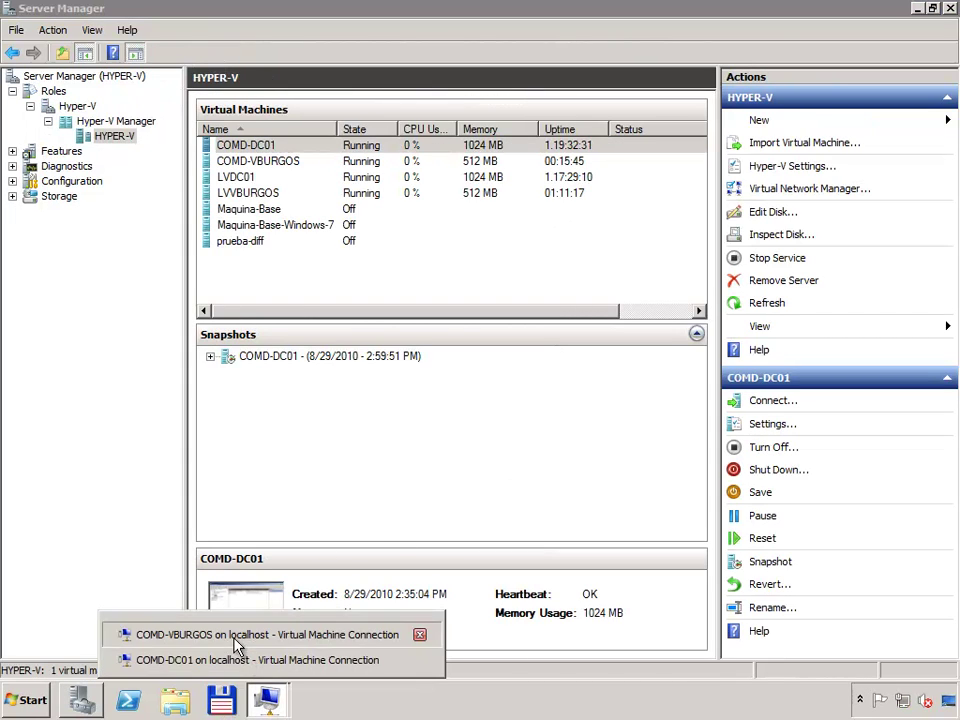
left_click(235, 636)
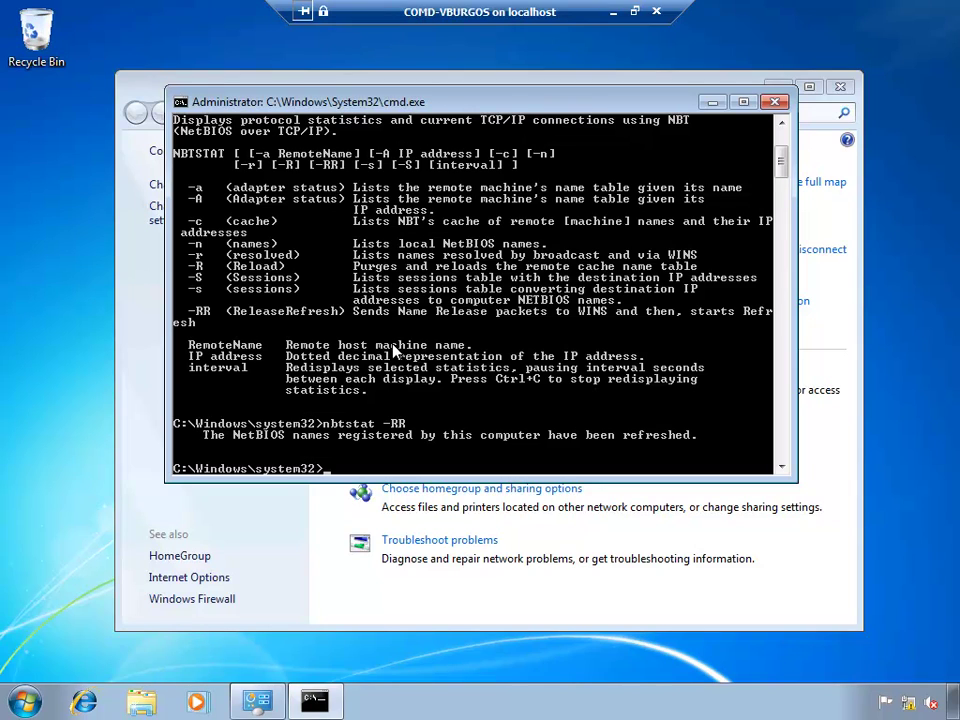
type("nslookup")
key("Return")
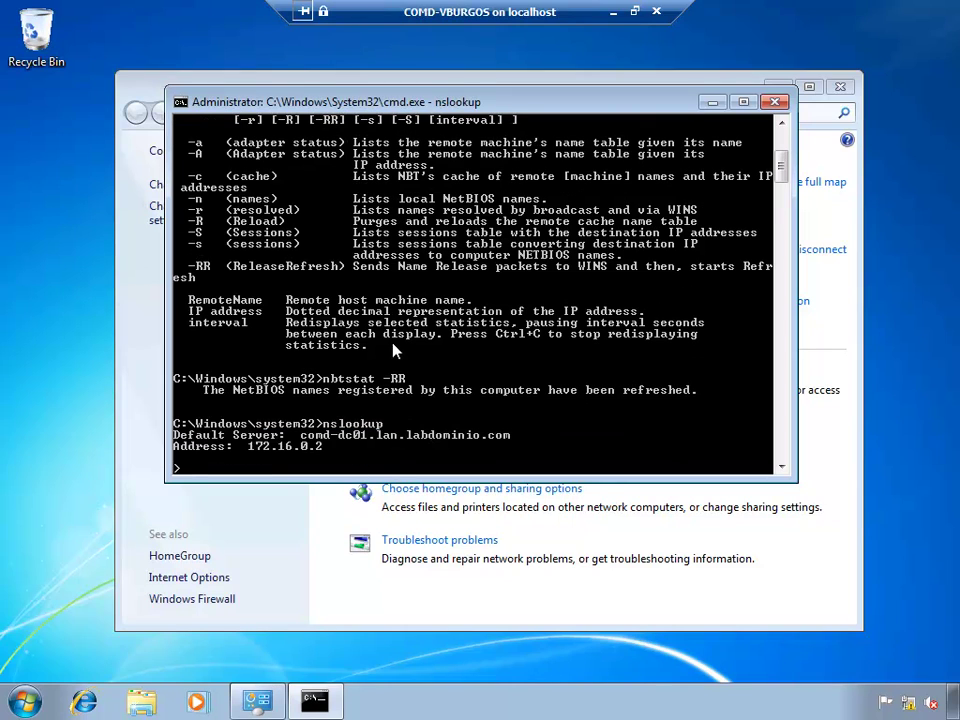
right_click(245, 398)
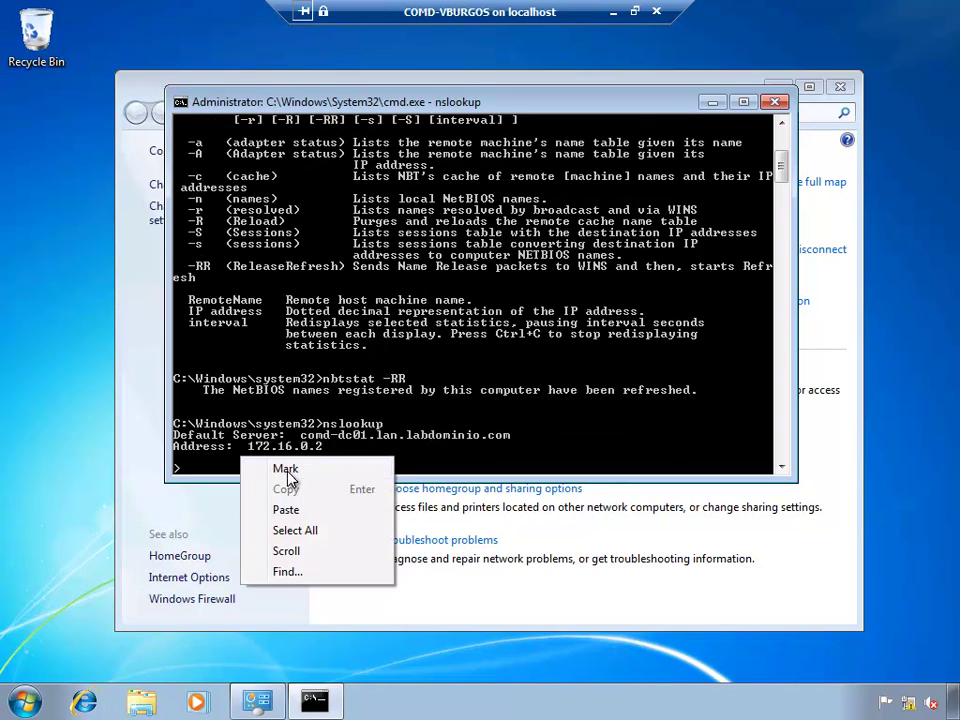
left_click(265, 410)
left_click_drag(174, 436, 515, 457)
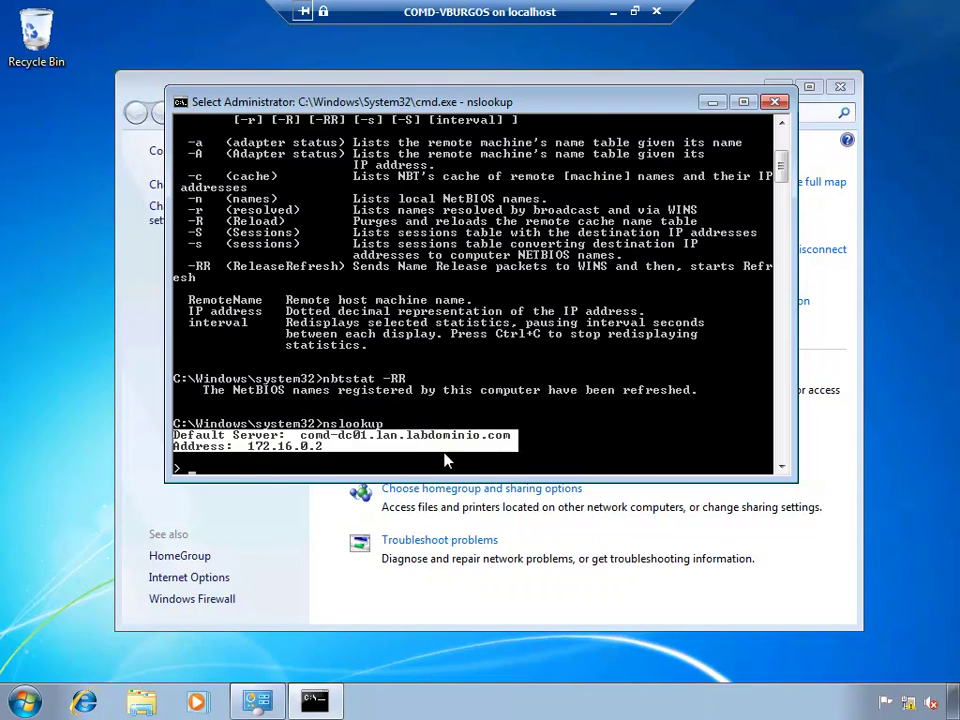
key("Return")
type("exit")
key("Return")
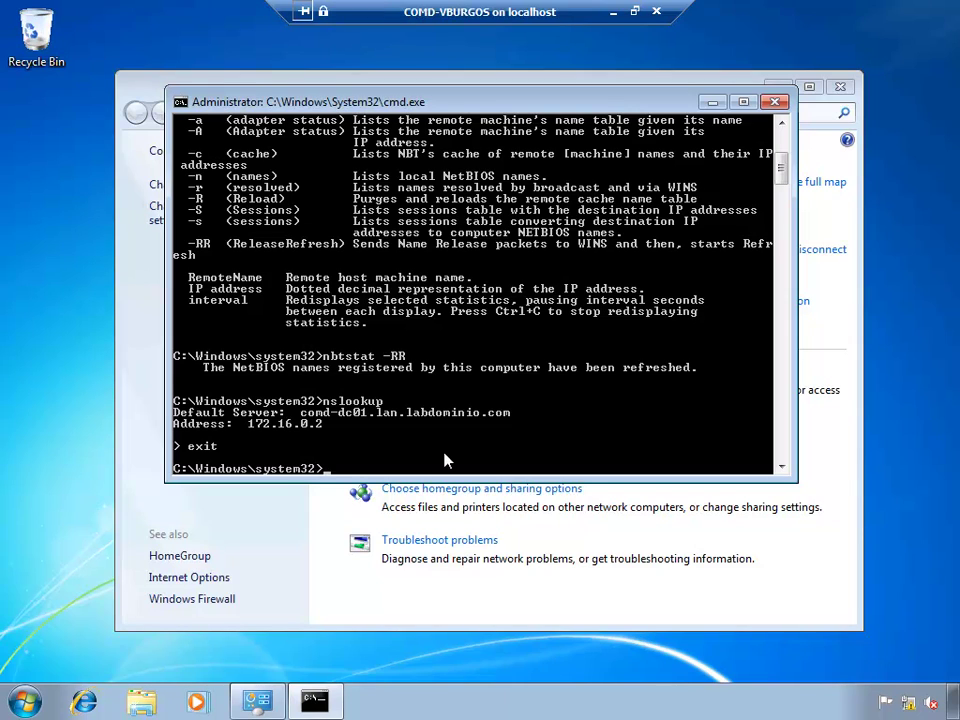
Step: Ping comd-dc01, mark the resolved name, 172.16.0.2 and reply lines, then close the console
type("ping comd-dc01")
key("Return")
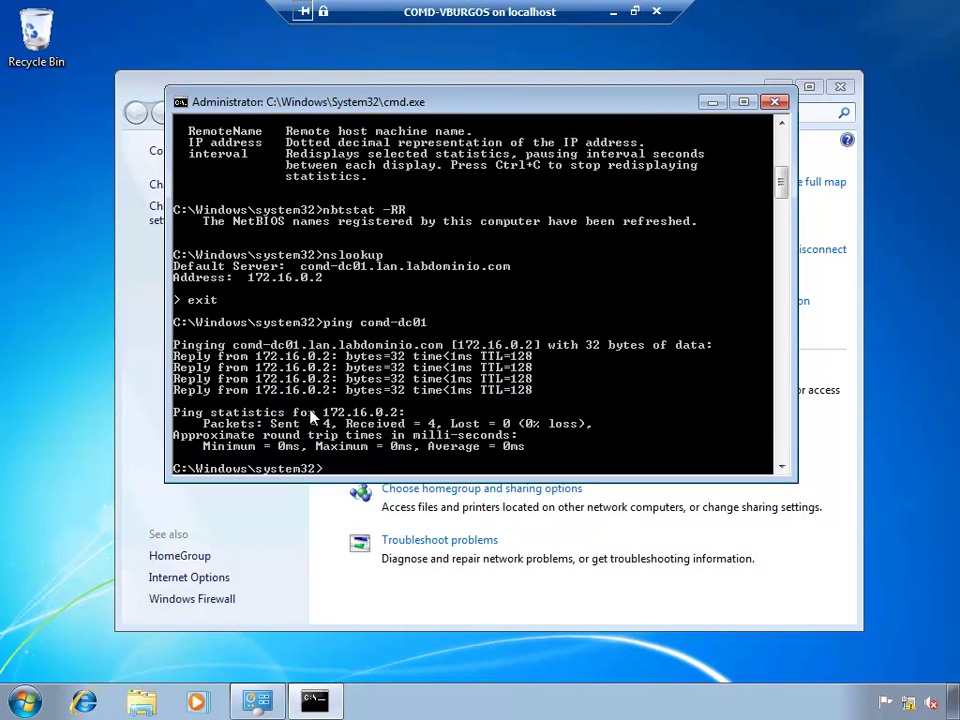
right_click(322, 356)
left_click(335, 366)
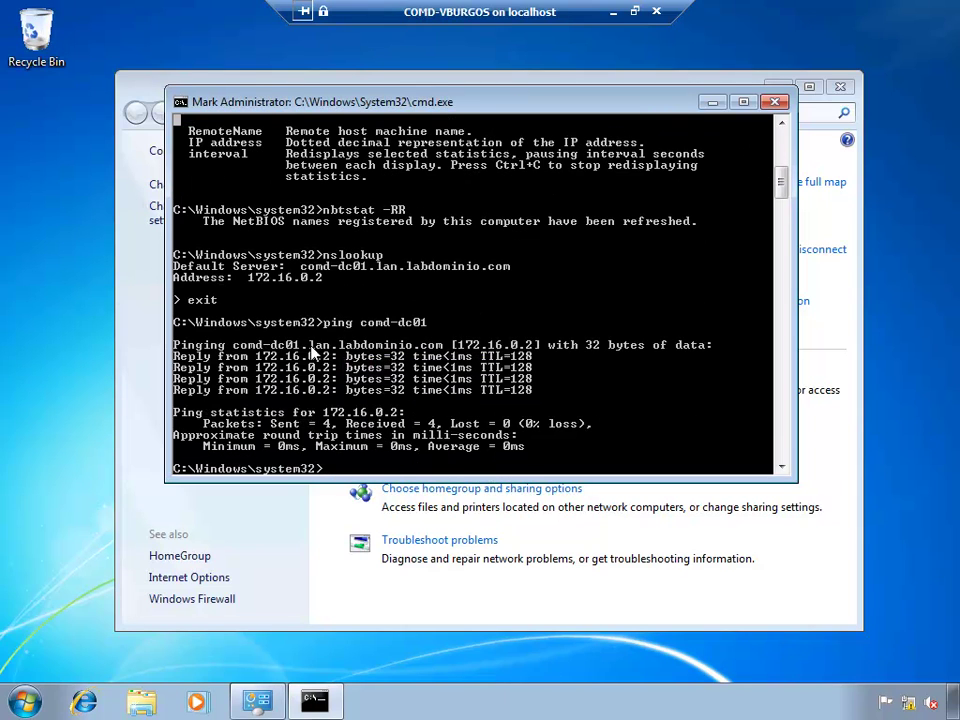
left_click_drag(310, 346, 428, 352)
left_click_drag(443, 352, 530, 385)
left_click(408, 378)
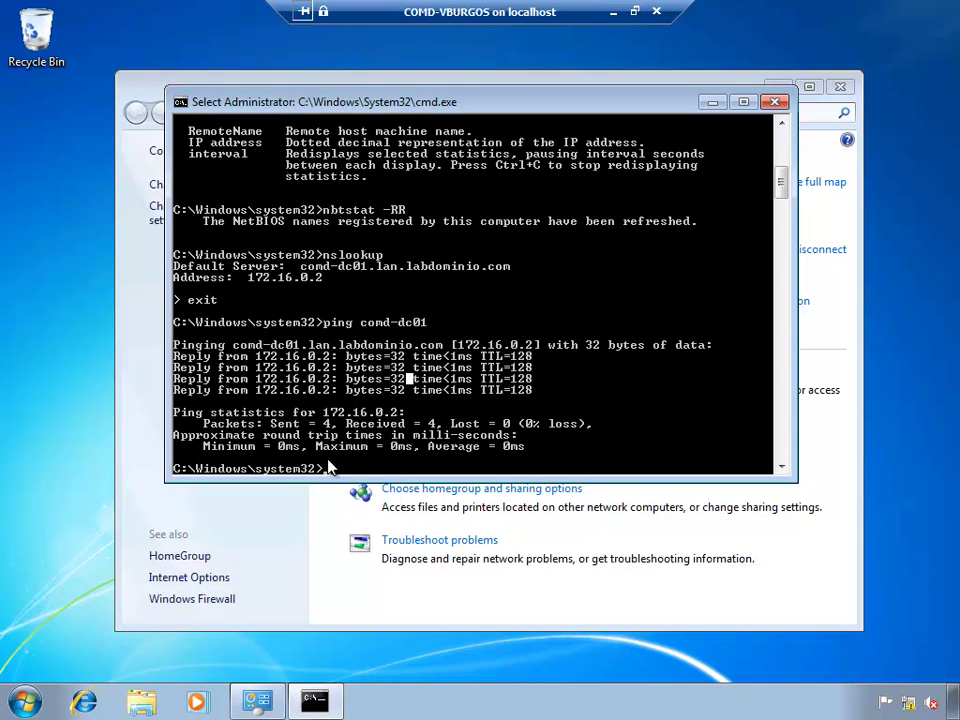
left_click(776, 103)
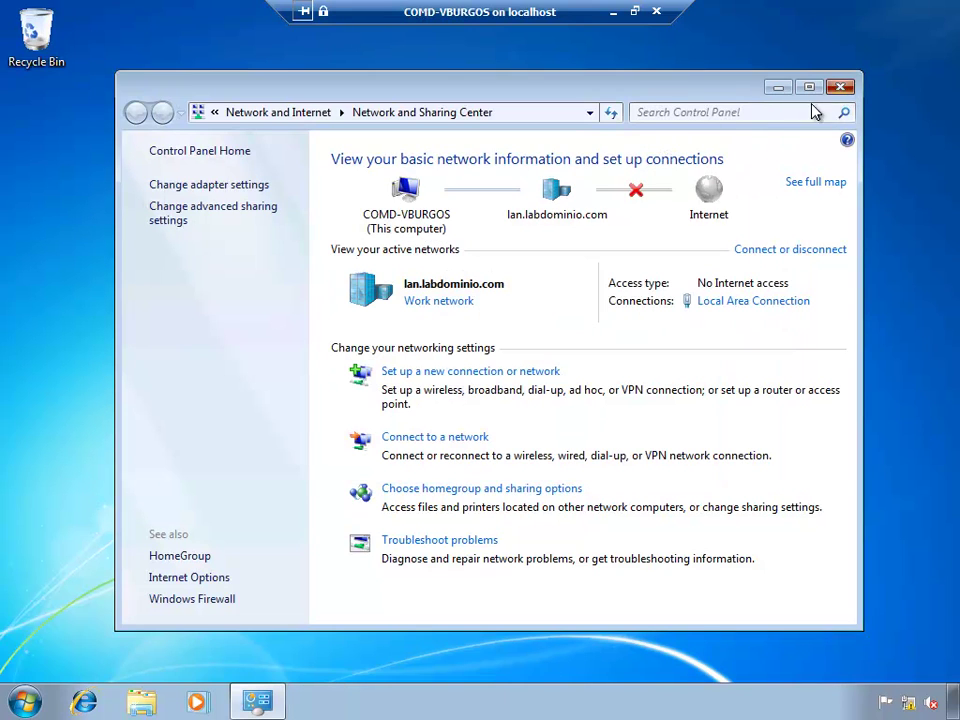
Step: Close Network and Sharing Center and open the Computer's system properties
left_click(840, 87)
left_click(25, 702)
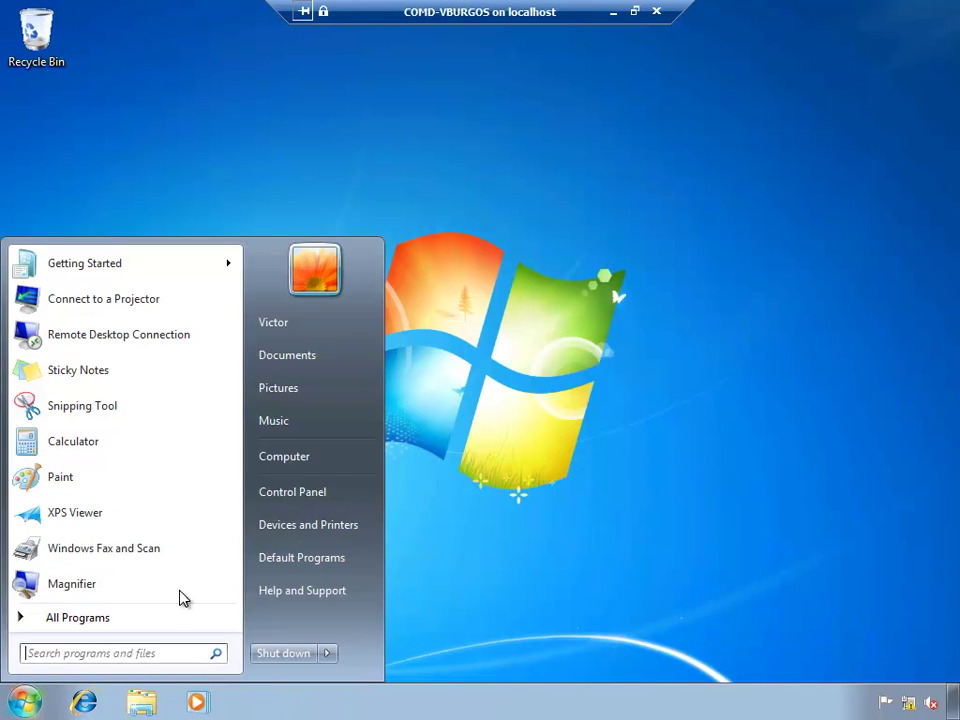
right_click(321, 458)
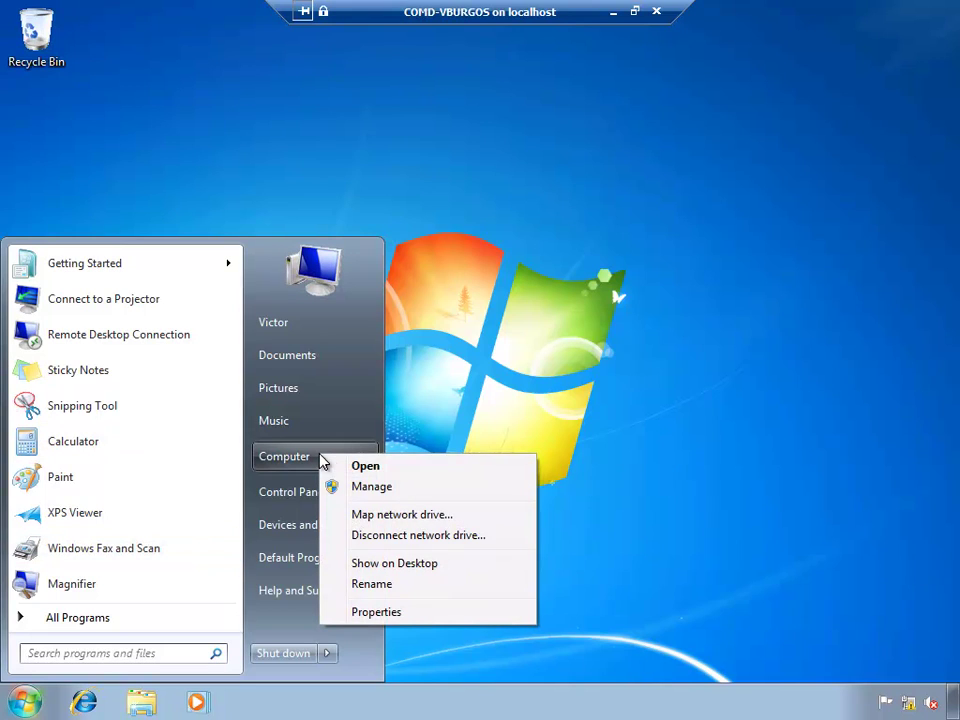
left_click(378, 612)
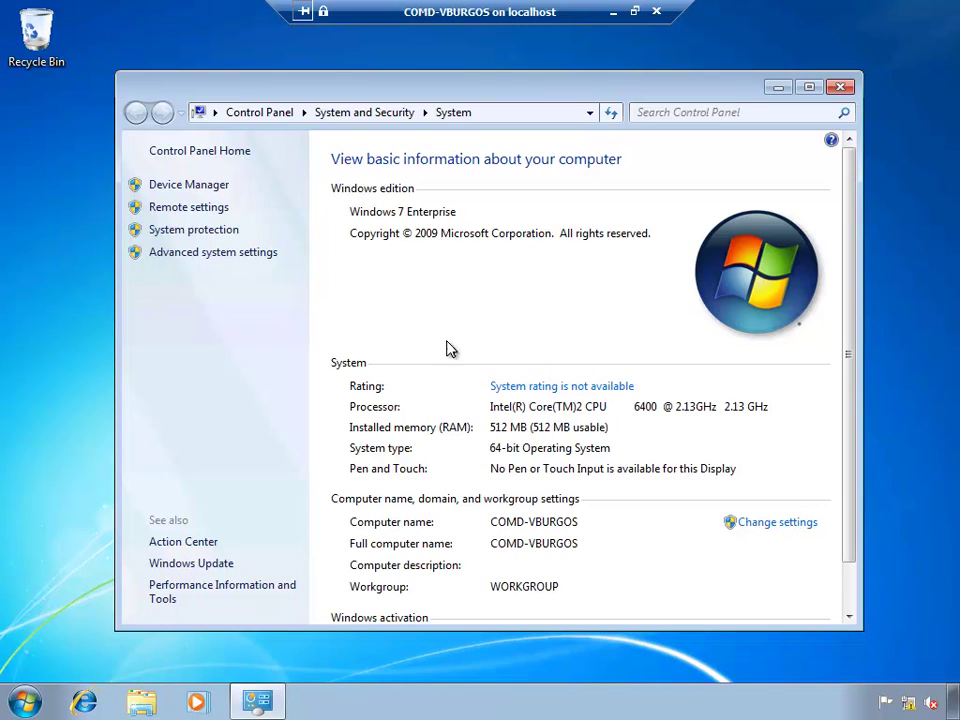
Step: Set the computer to be a member of domain lan.labdominio.com and submit the change
left_click(766, 532)
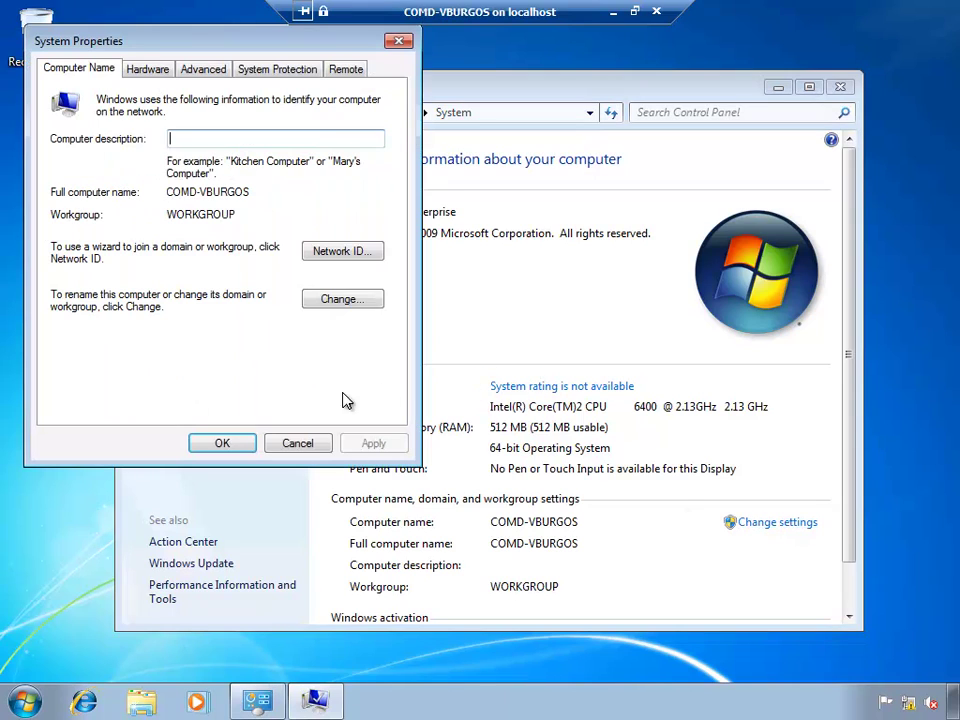
left_click(340, 299)
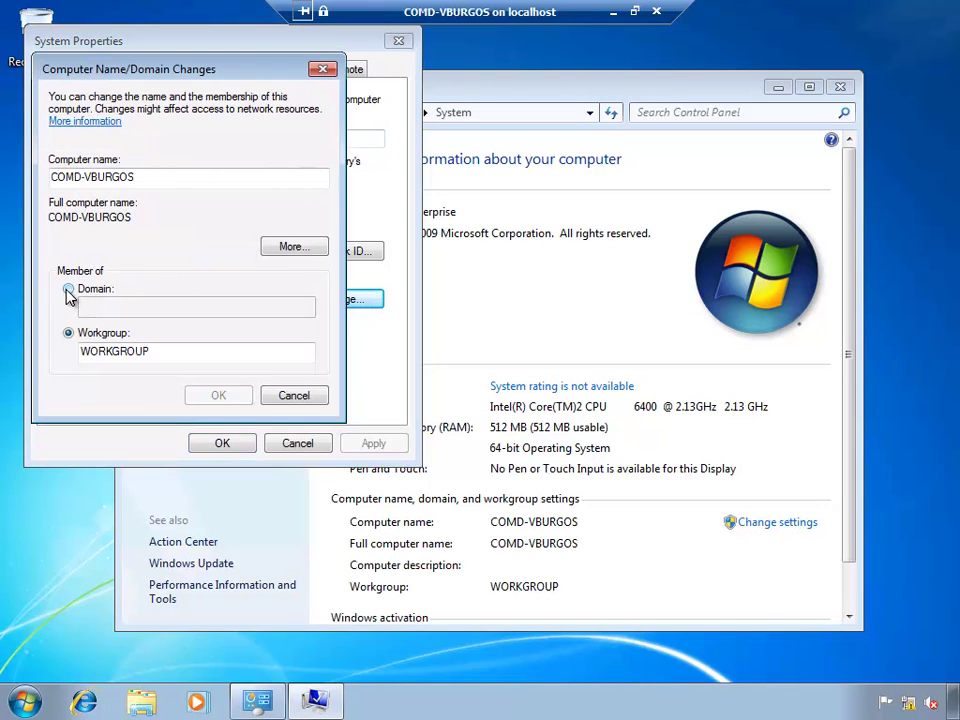
left_click(68, 291)
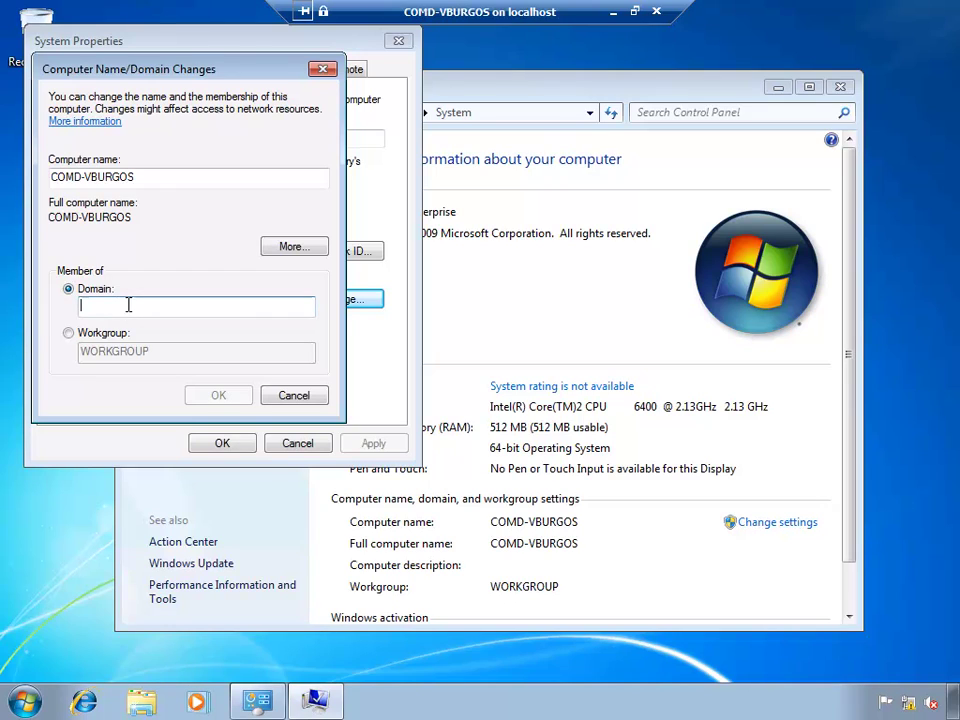
type("lan.lab")
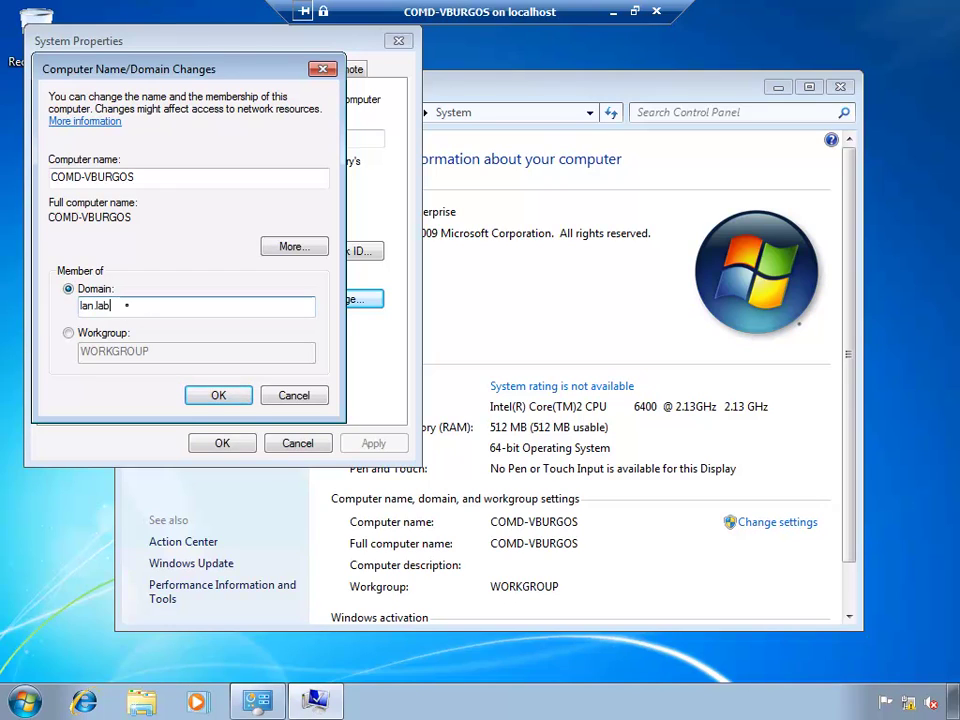
type("dominio.com")
left_click(217, 397)
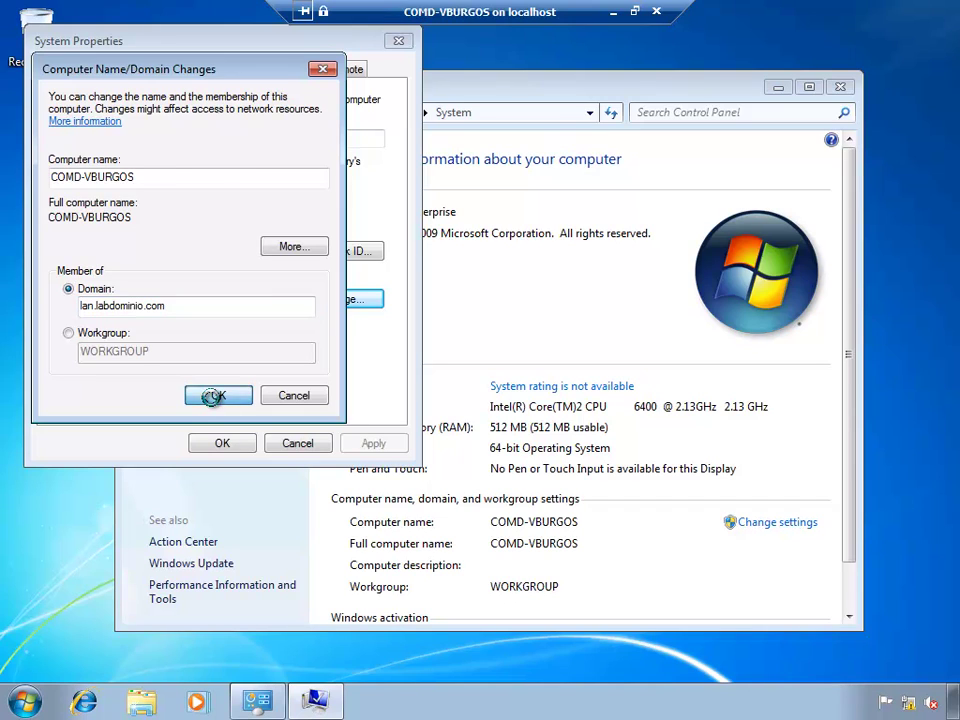
left_click_drag(200, 113, 538, 130)
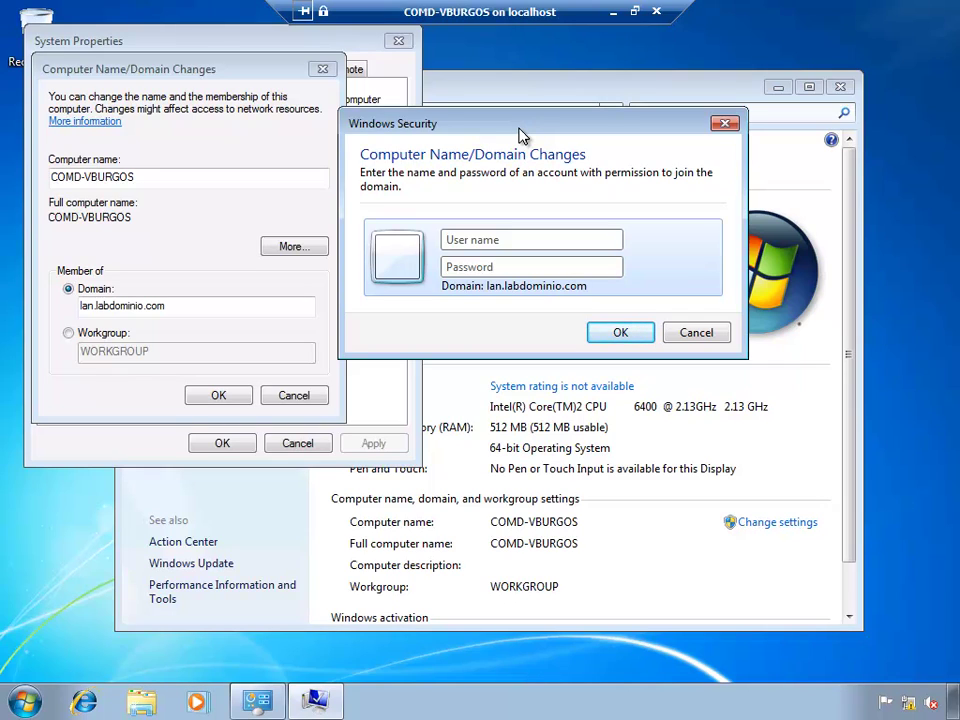
Step: Try the join with the misspelled 'admistrator' account and password, then dismiss the logon failure
type("admi")
type("strator")
key("Tab")
left_click(534, 262)
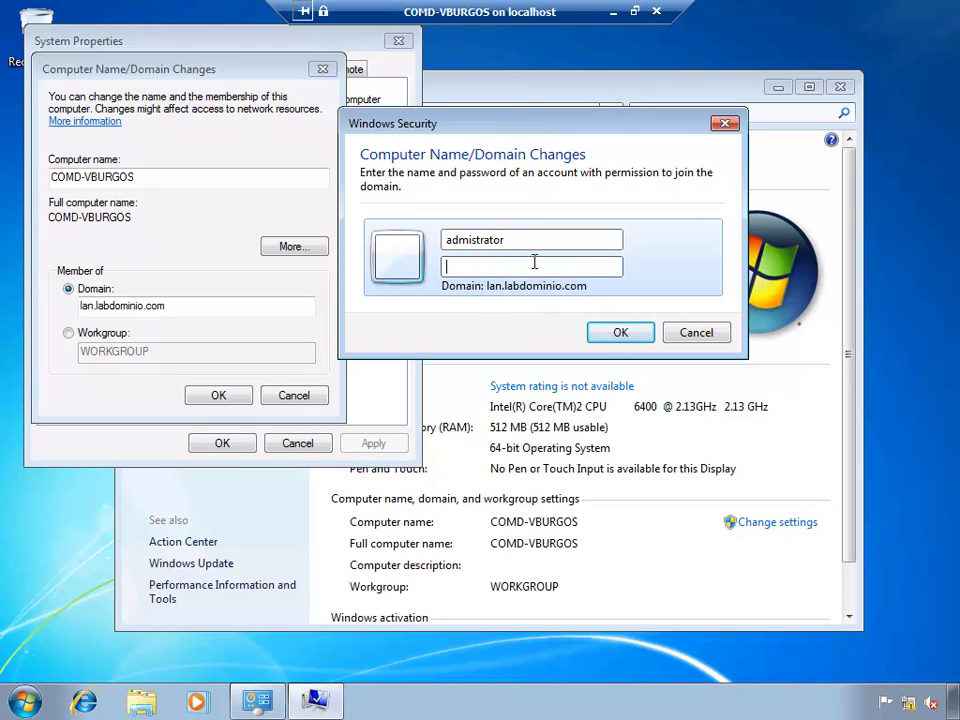
type("••••••••")
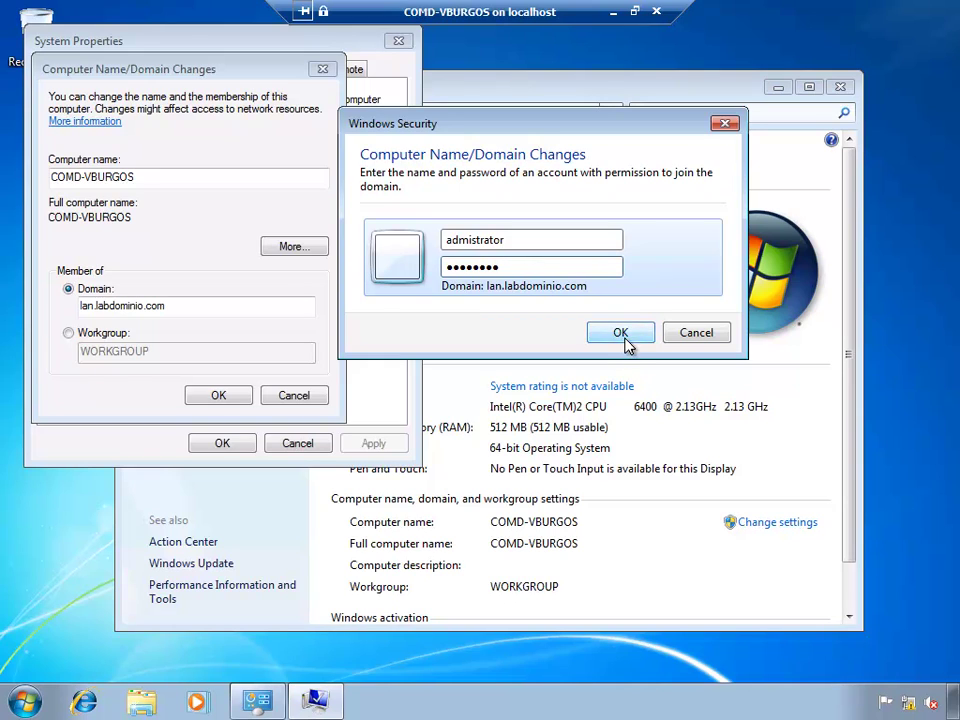
left_click(624, 338)
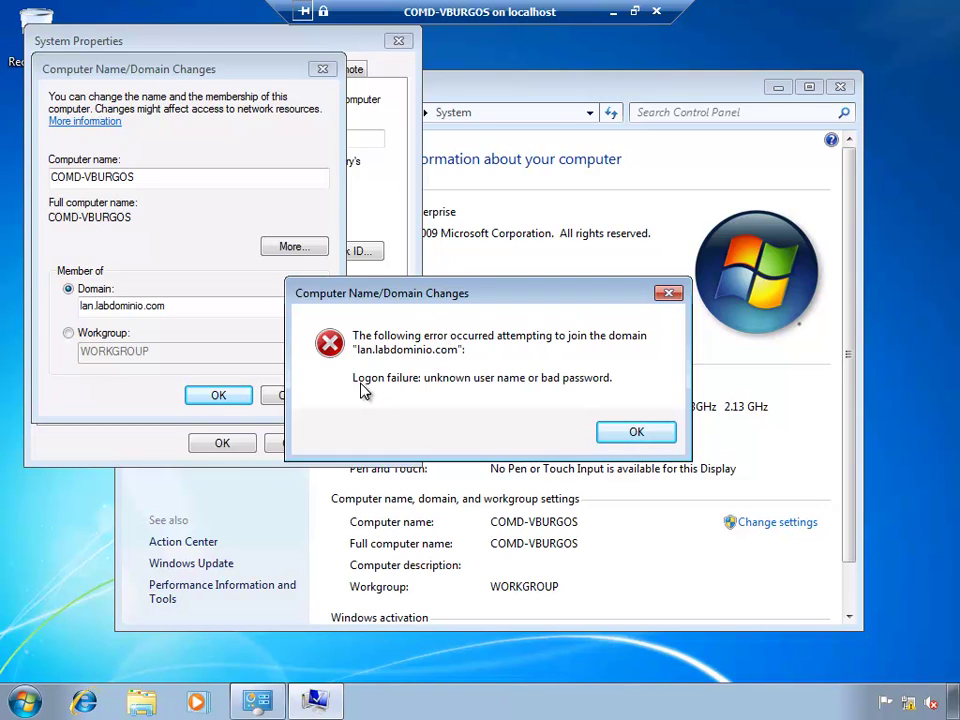
key("Return")
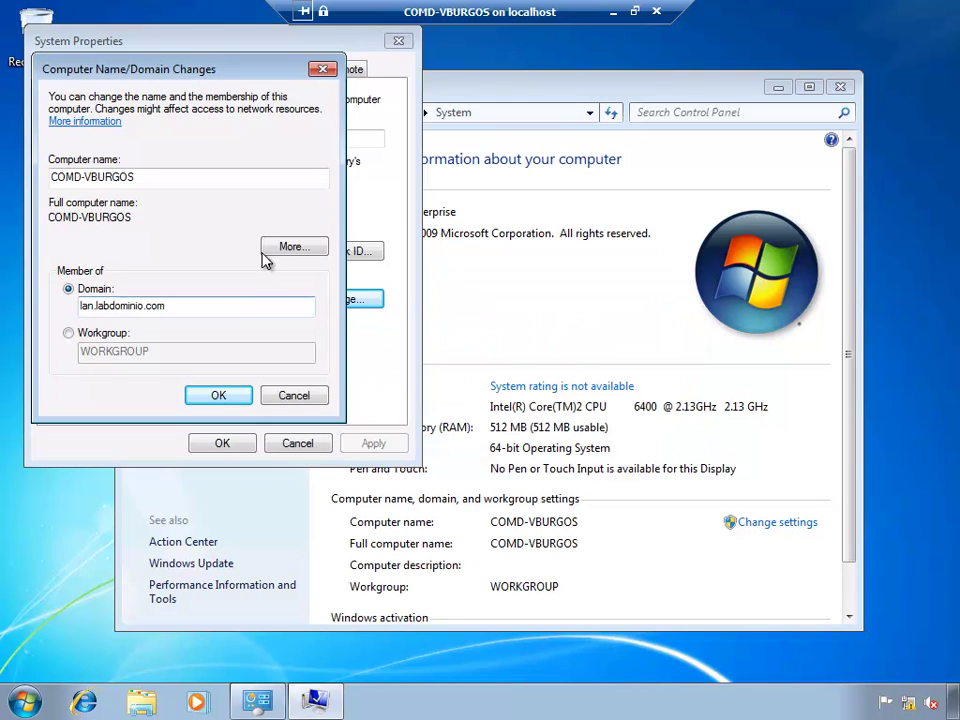
Step: Retry with the administrator account and password, acknowledging the domain welcome and restart notices
left_click(222, 394)
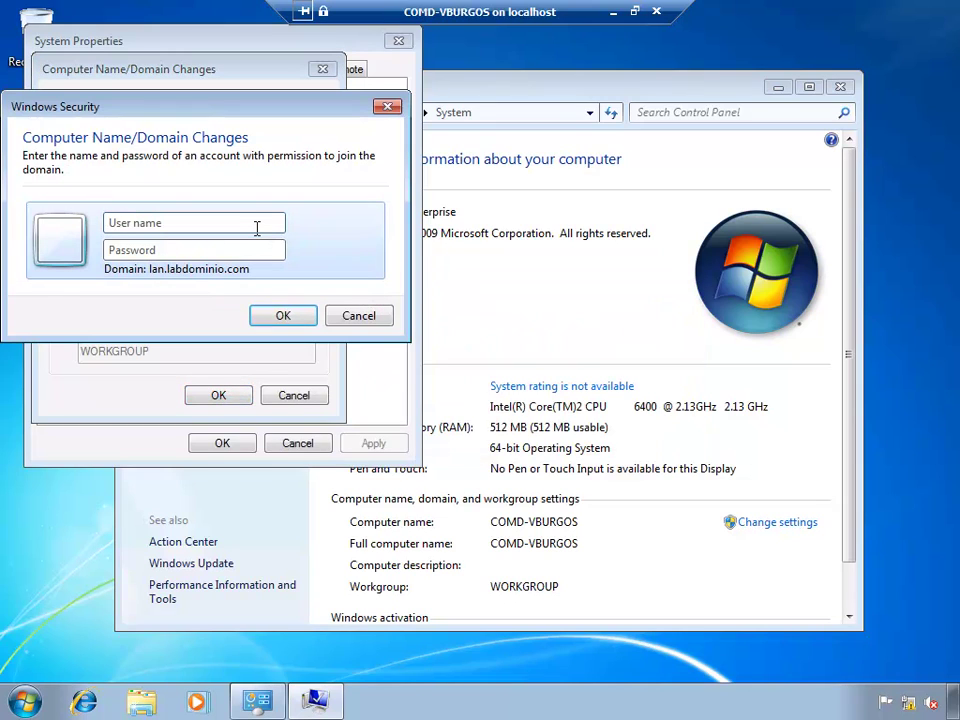
type("administrator")
type("••••••••")
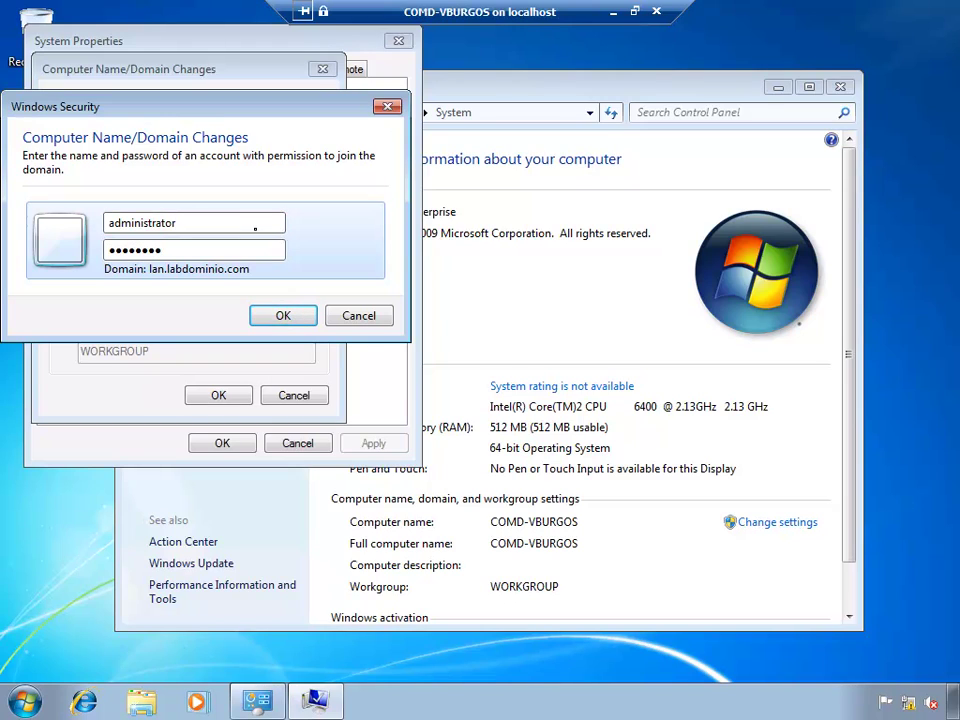
left_click(281, 315)
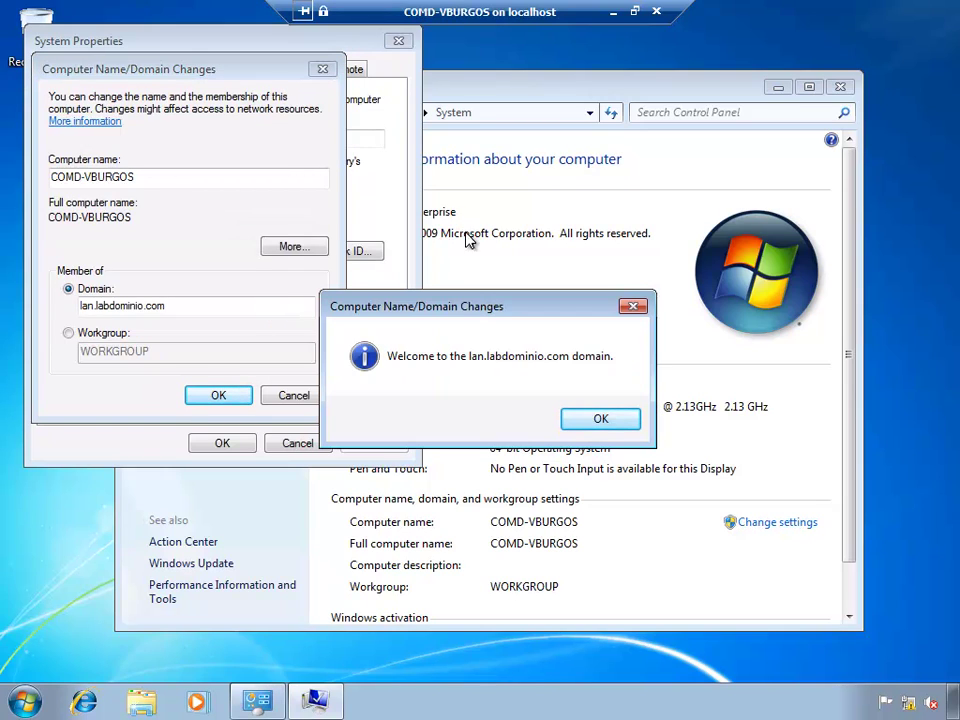
left_click(597, 420)
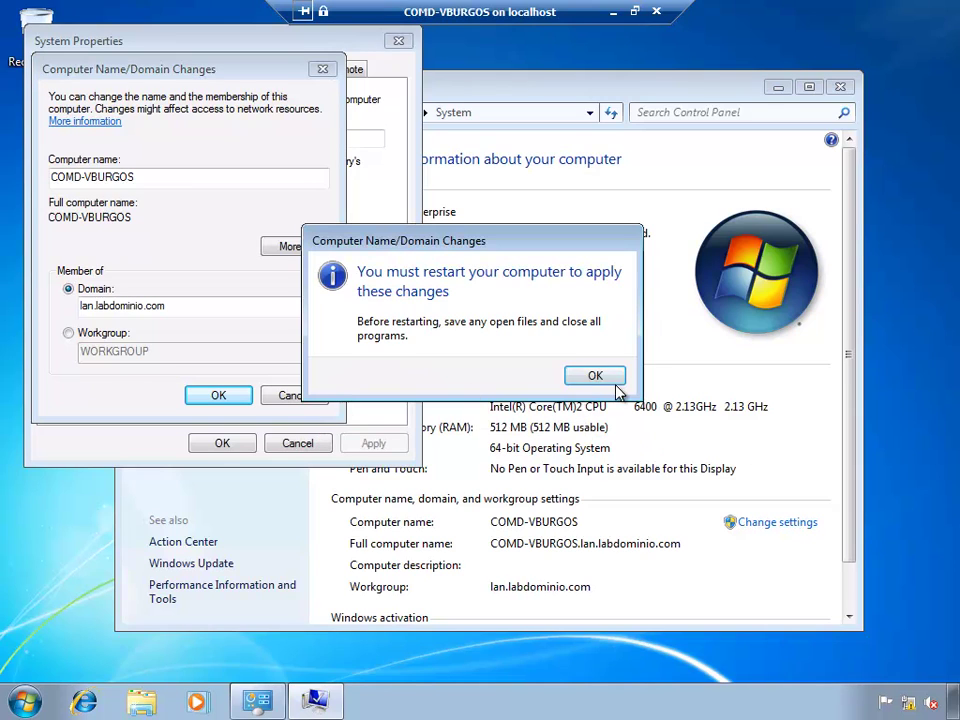
left_click(595, 376)
Step: Close System Properties, restart the Windows 7 client now, and reconnect to the COMD-DC01 console
left_click(221, 443)
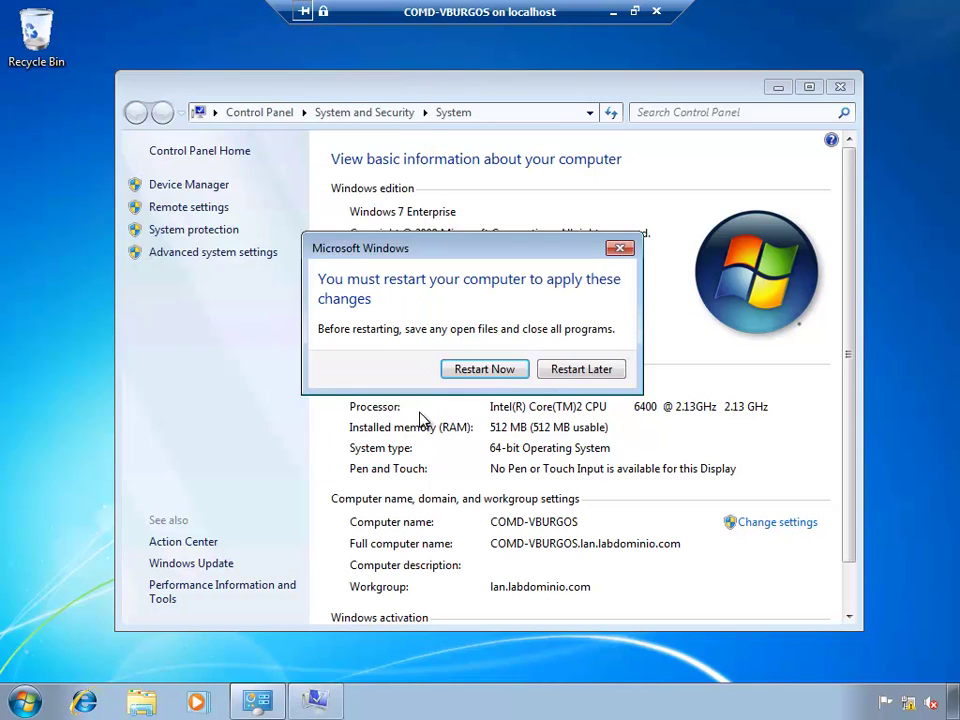
left_click(484, 369)
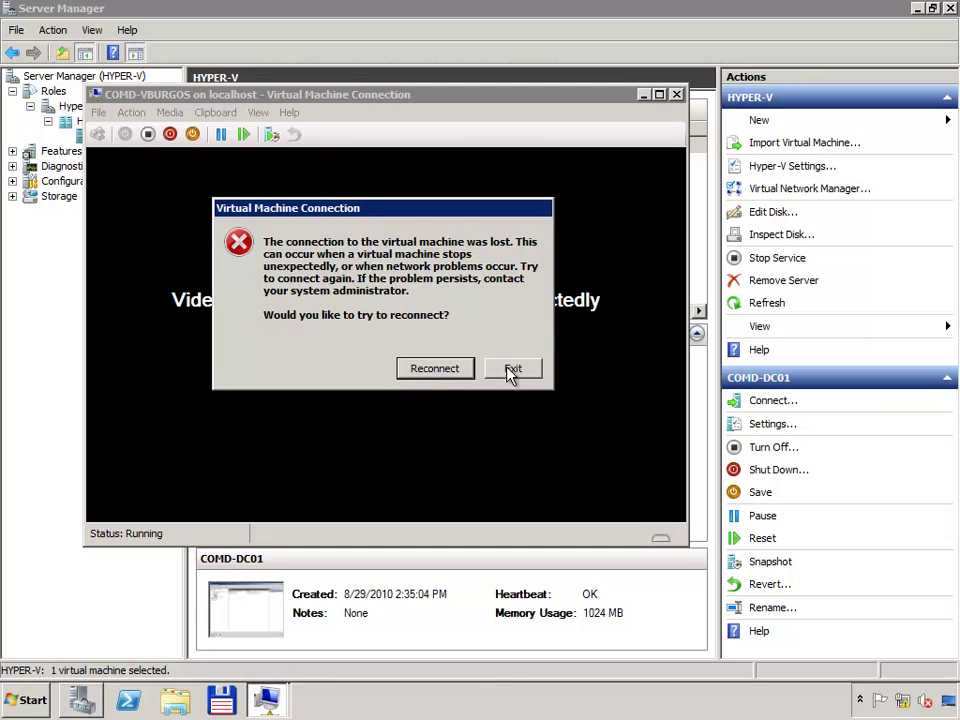
left_click(435, 368)
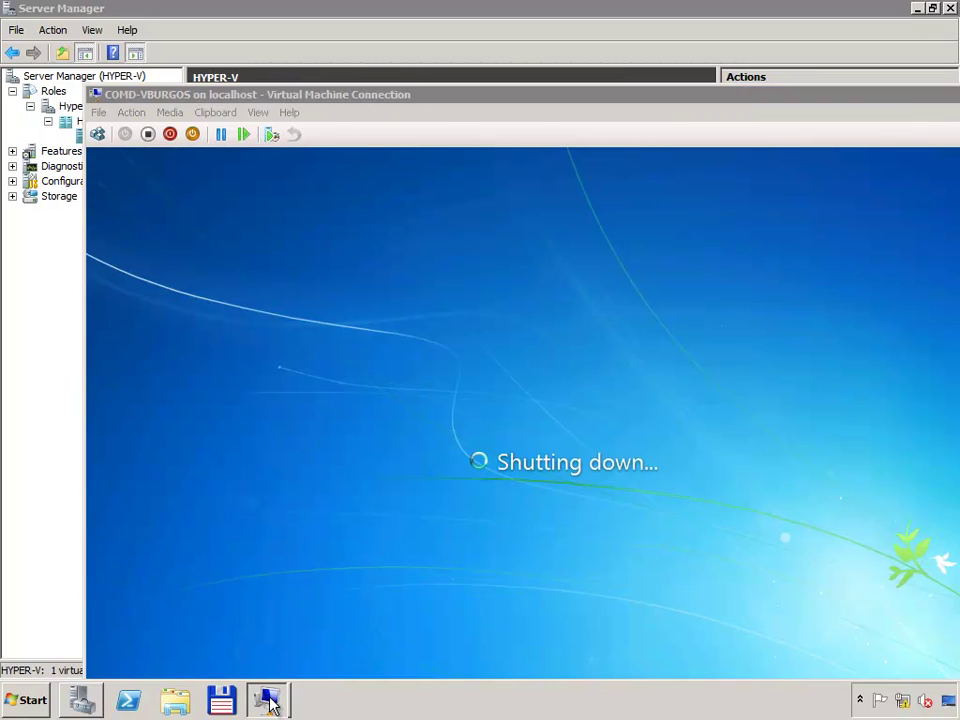
mouse_move(262, 700)
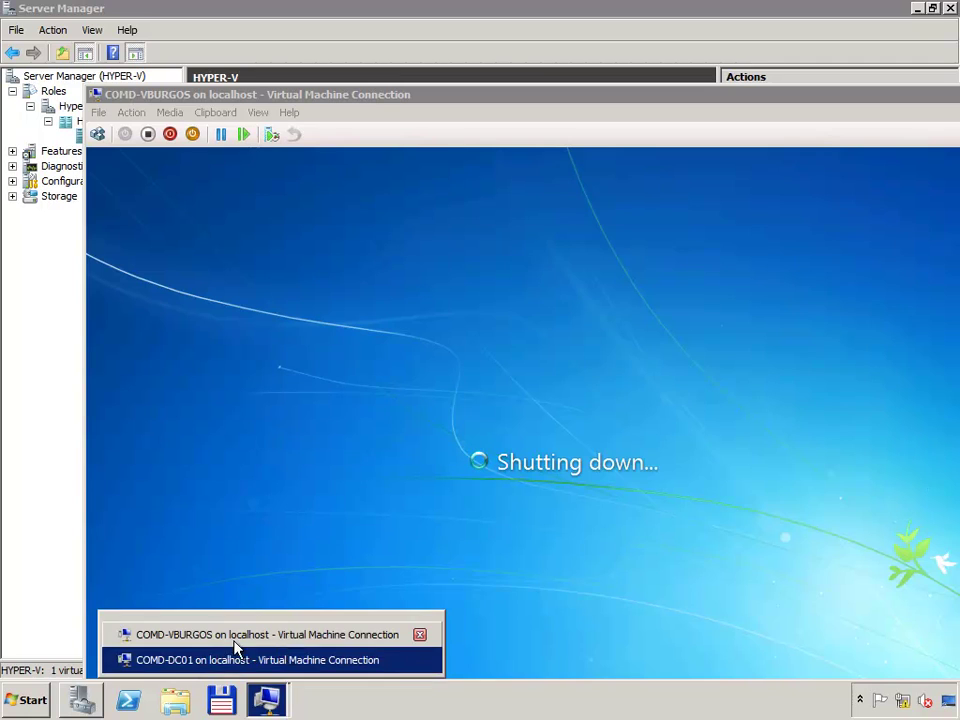
left_click(193, 660)
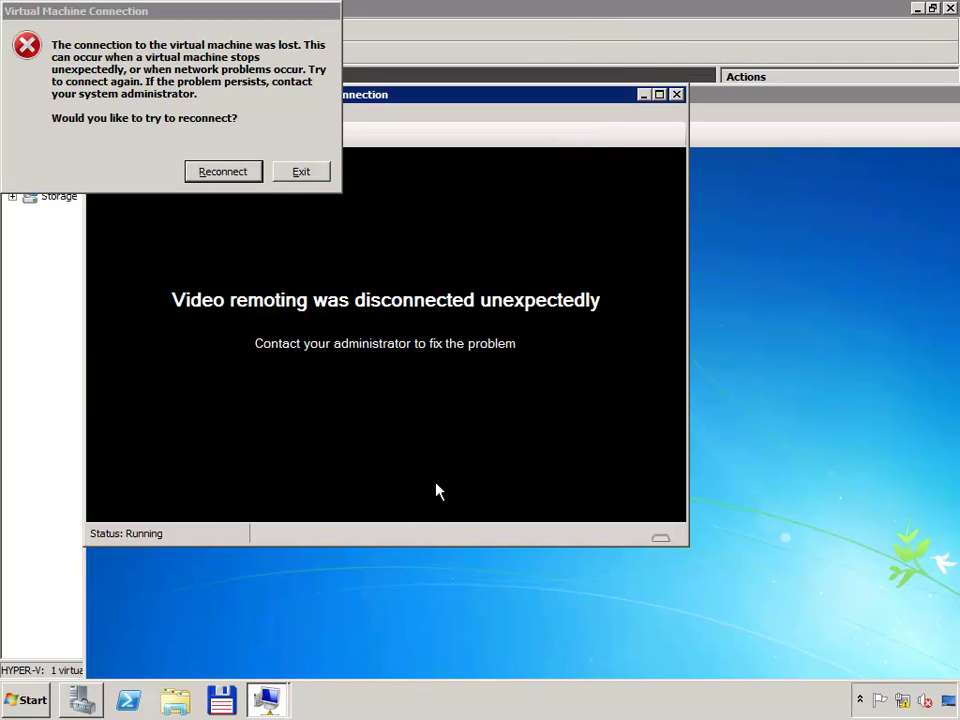
left_click(224, 172)
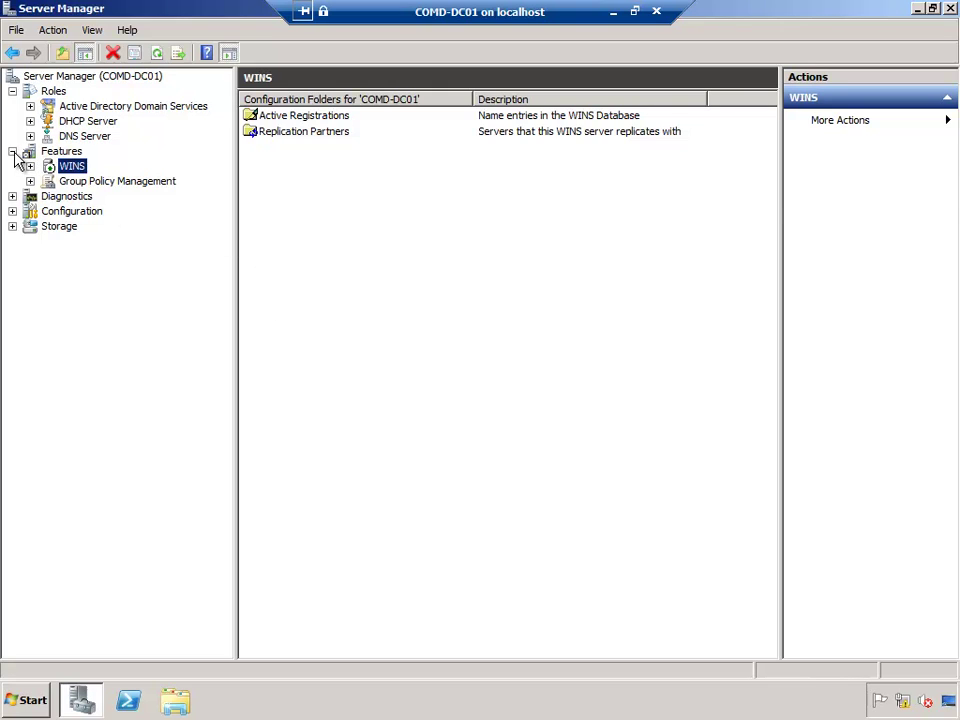
Step: Navigate to Active Directory Domain Services > lan.labdominio.com > Computers
left_click(12, 151)
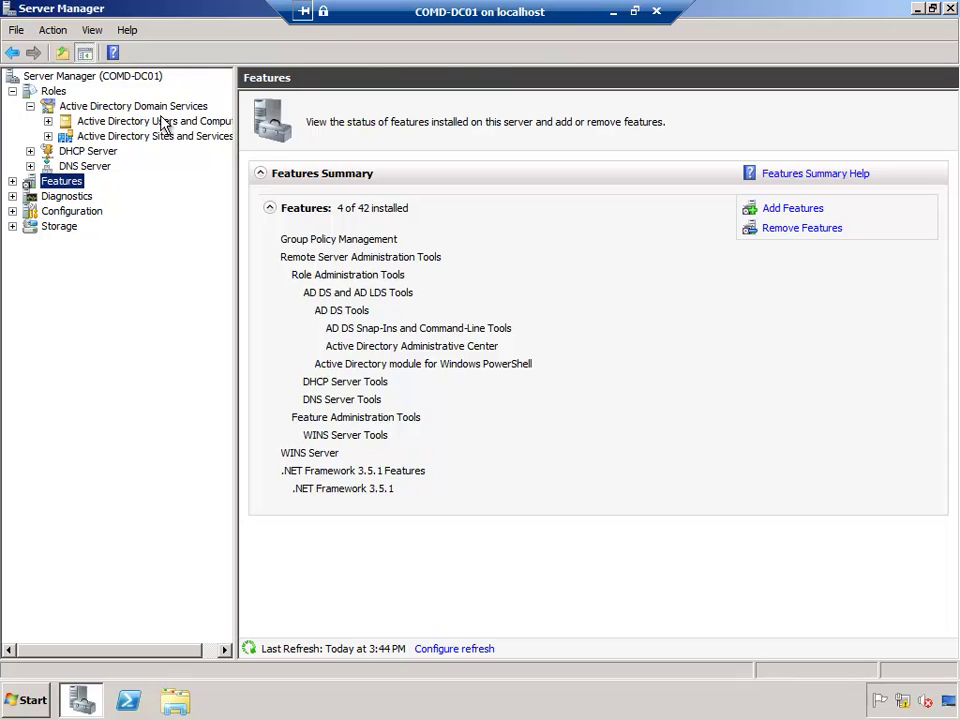
left_click(161, 122)
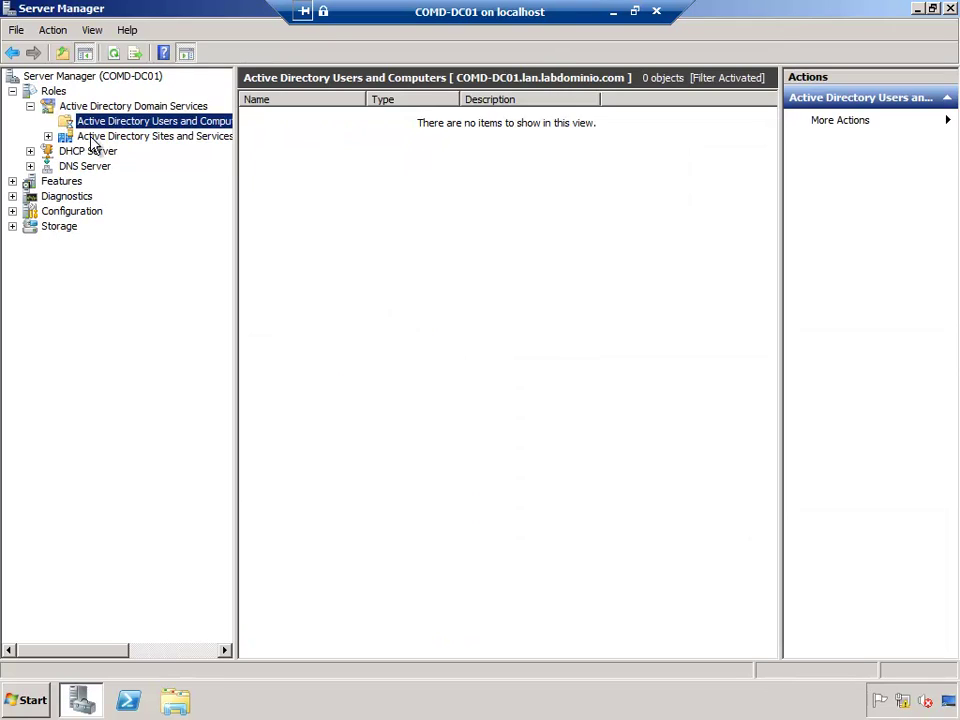
left_click(84, 136)
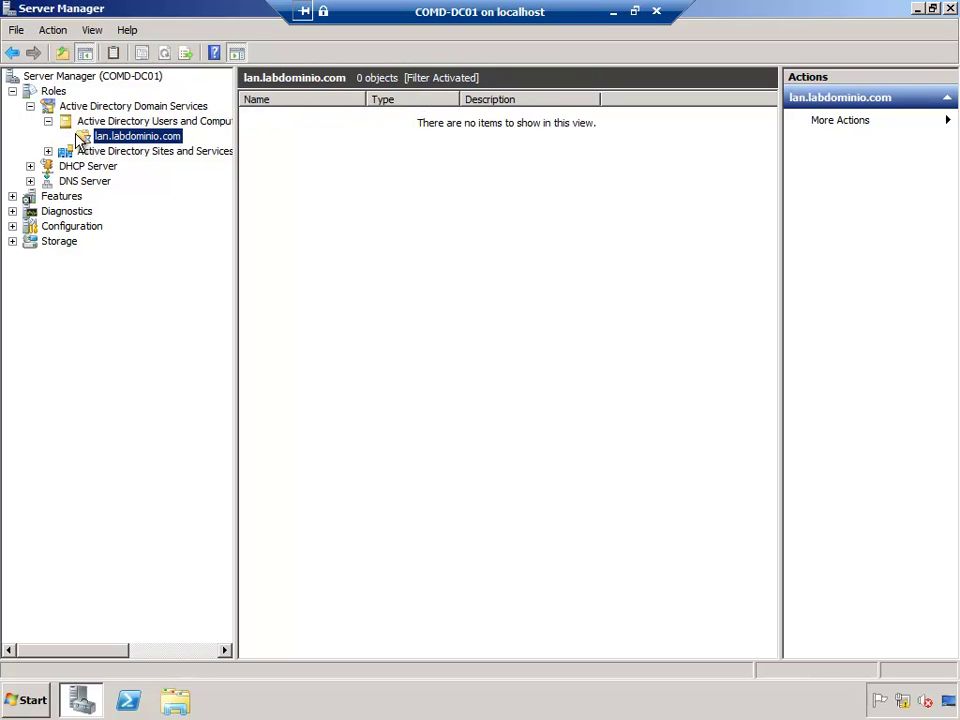
left_click(65, 138)
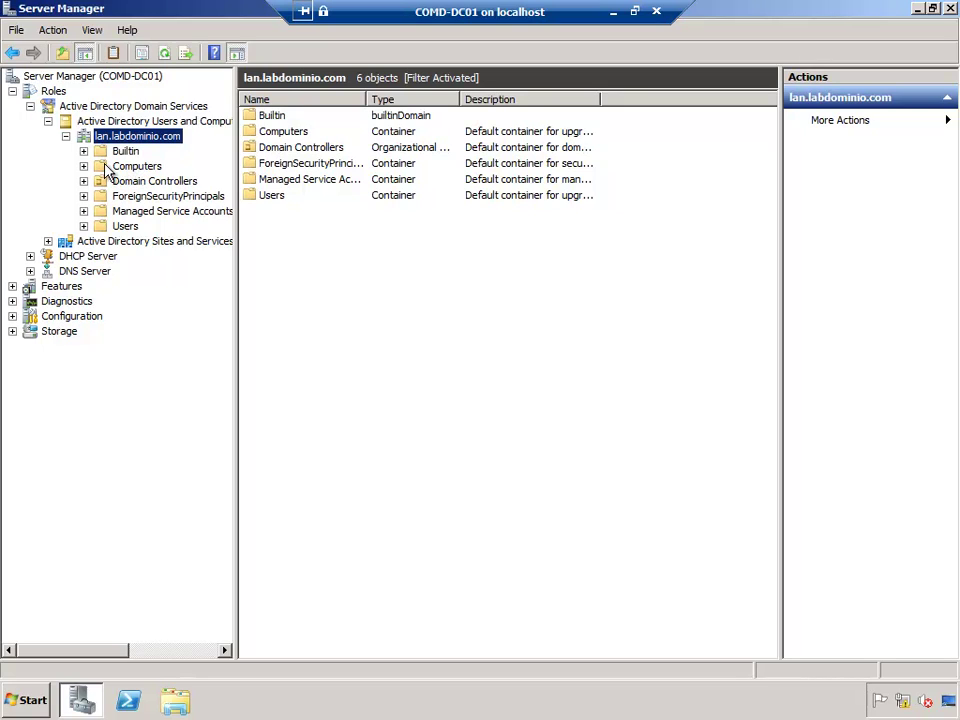
left_click(112, 167)
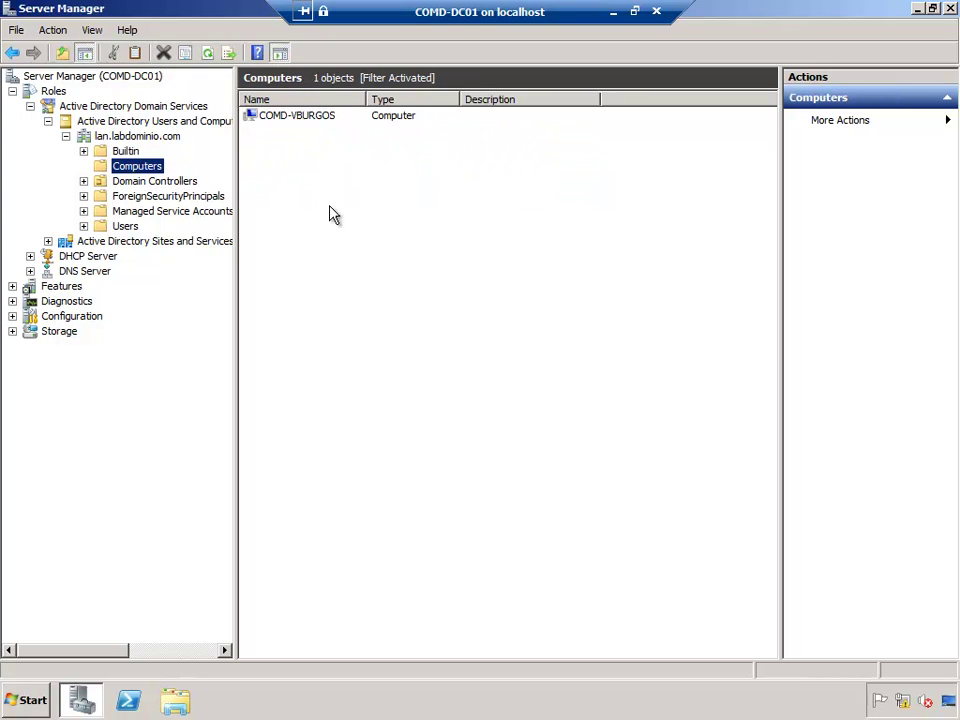
Step: Open COMD-VBURGOS properties, review its Operating System and Member Of tabs, then close them
left_click(278, 117)
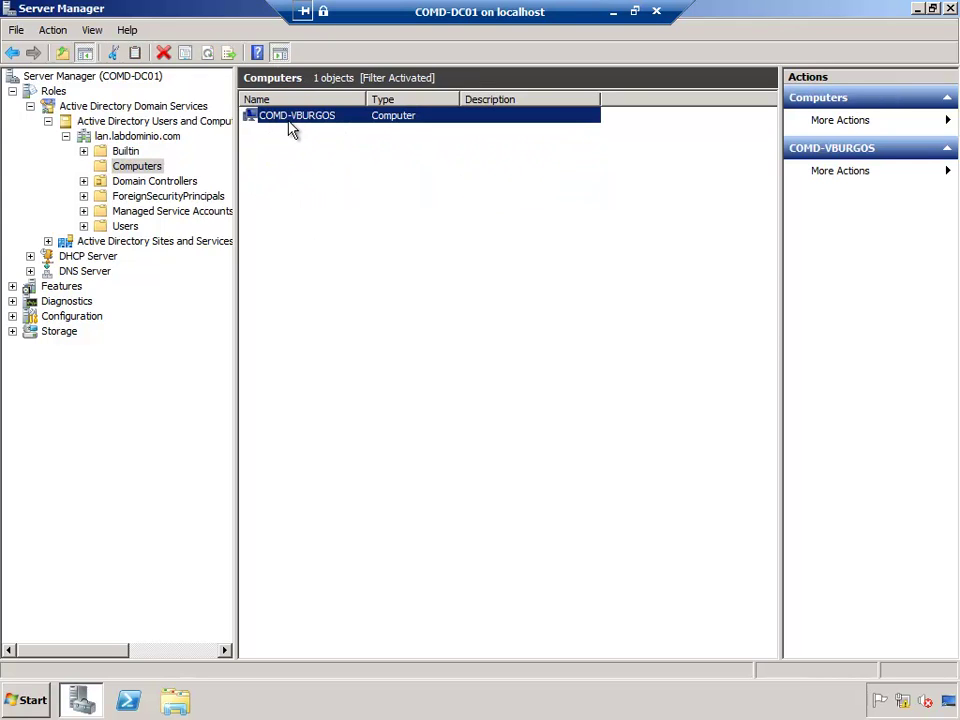
left_click(339, 158)
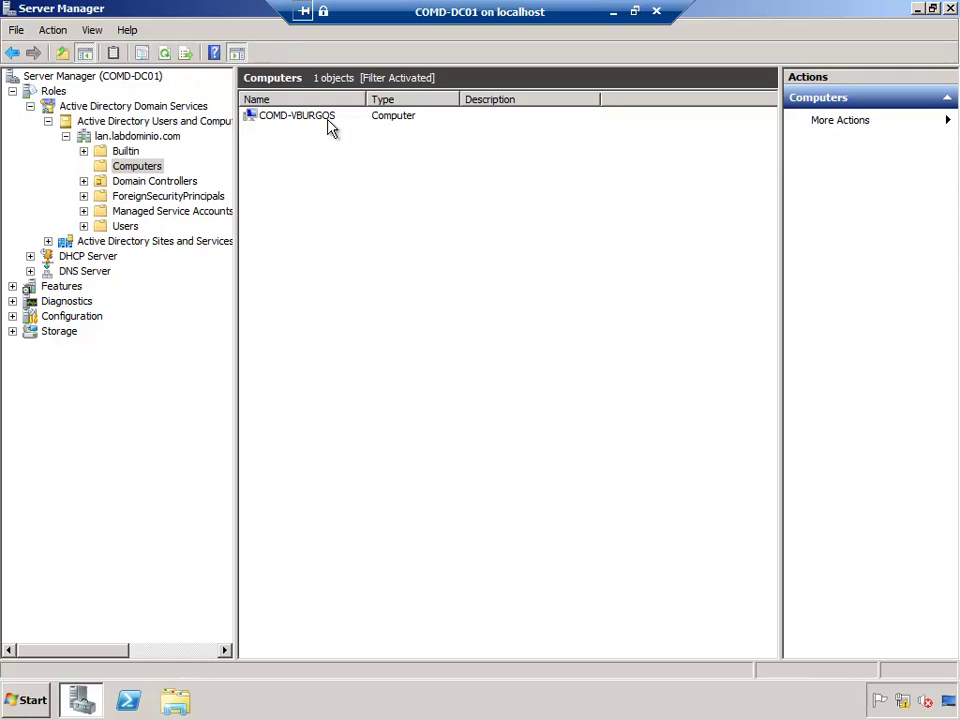
right_click(330, 125)
left_click(390, 287)
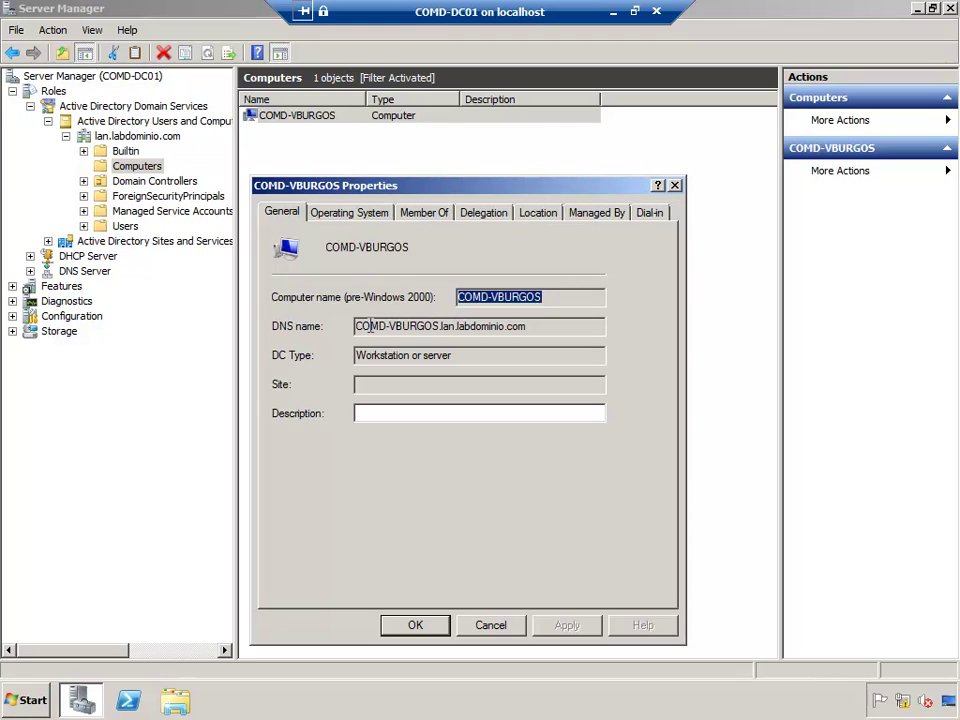
left_click(342, 213)
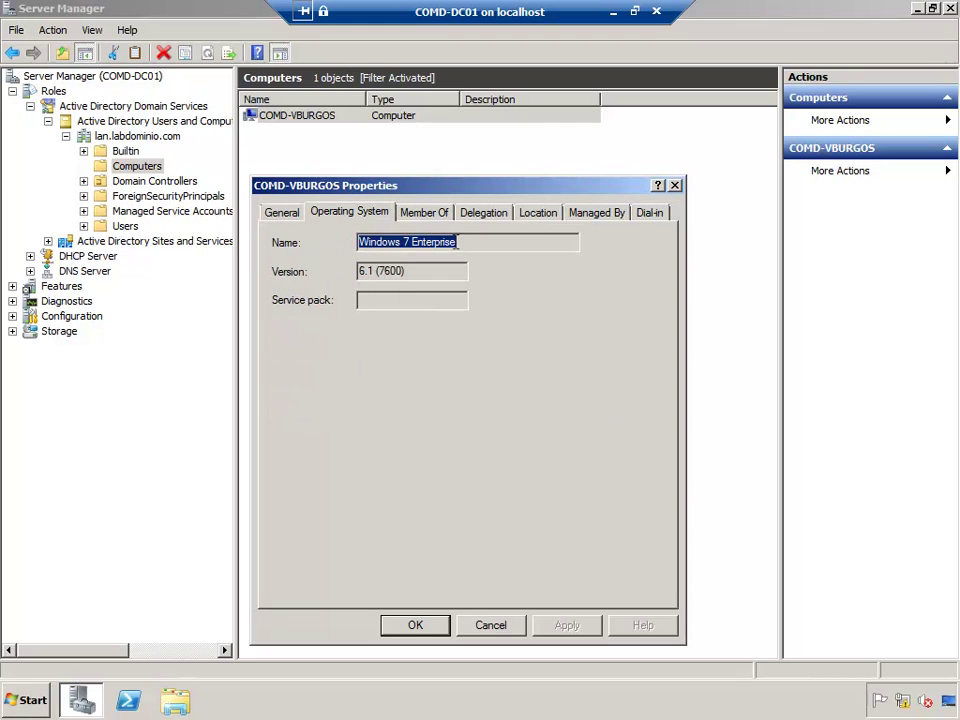
left_click(424, 213)
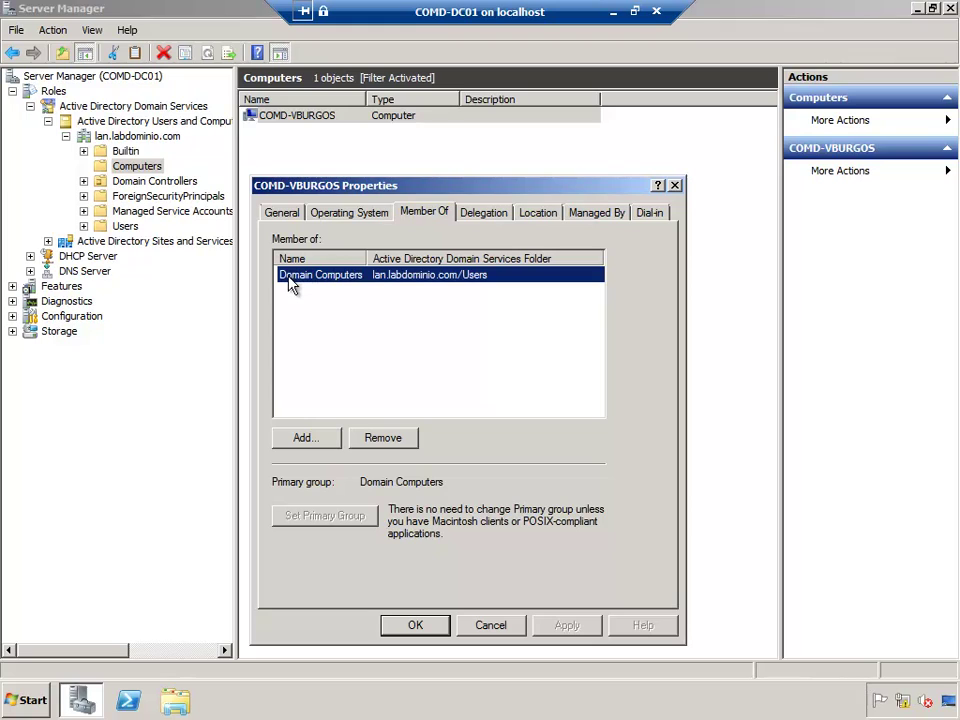
left_click(675, 185)
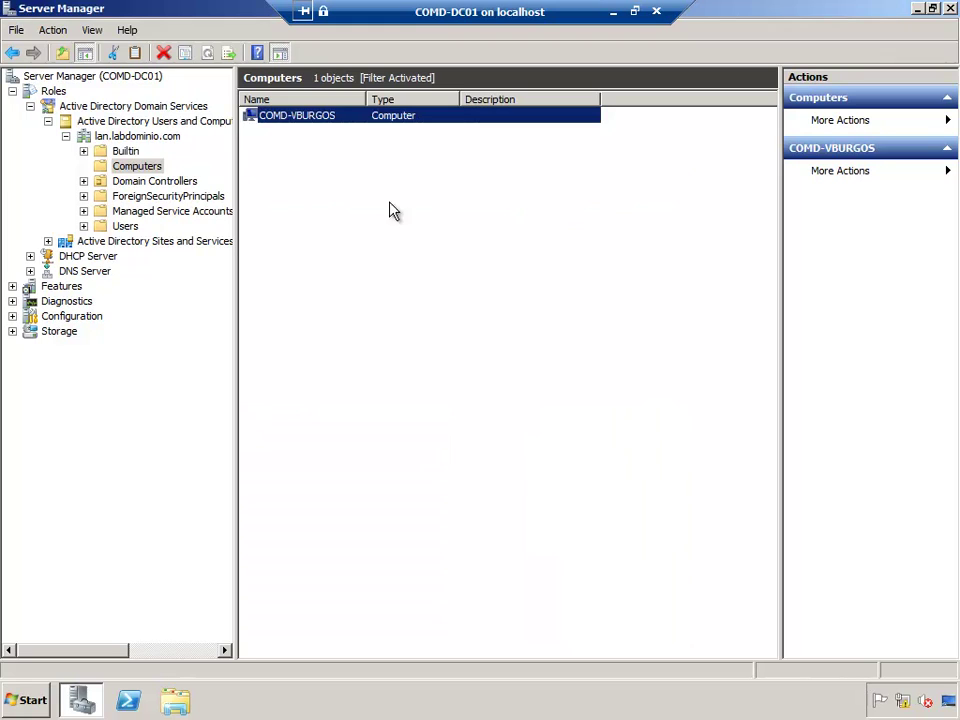
left_click(100, 243)
Step: Refresh the lan.labdominio.com forward lookup zone and select the COMD-VBURGOS host record
left_click(72, 273)
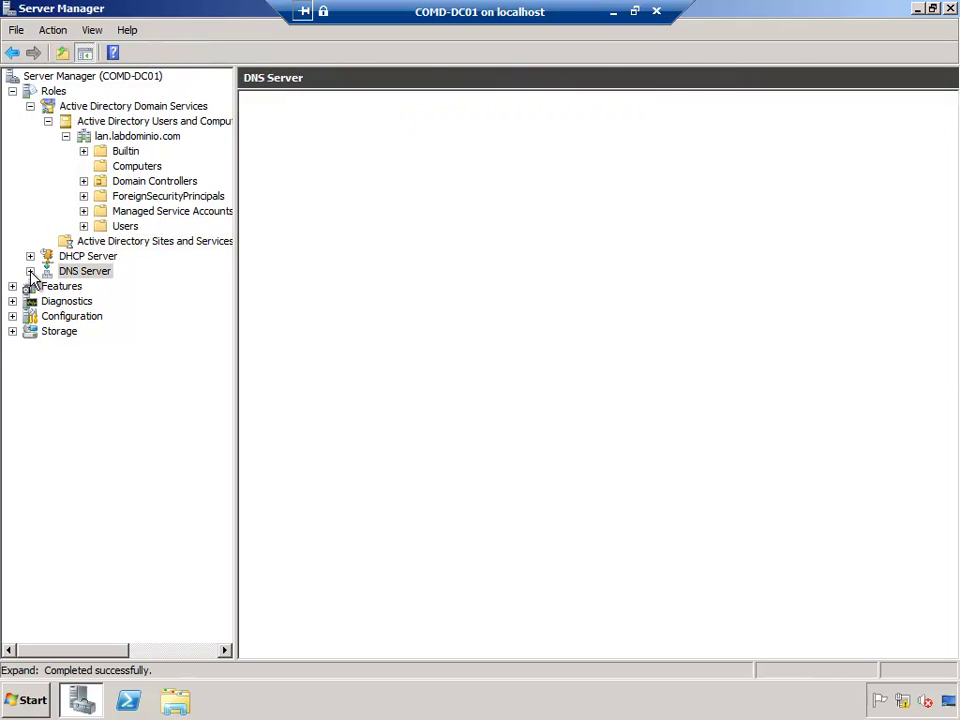
left_click(30, 271)
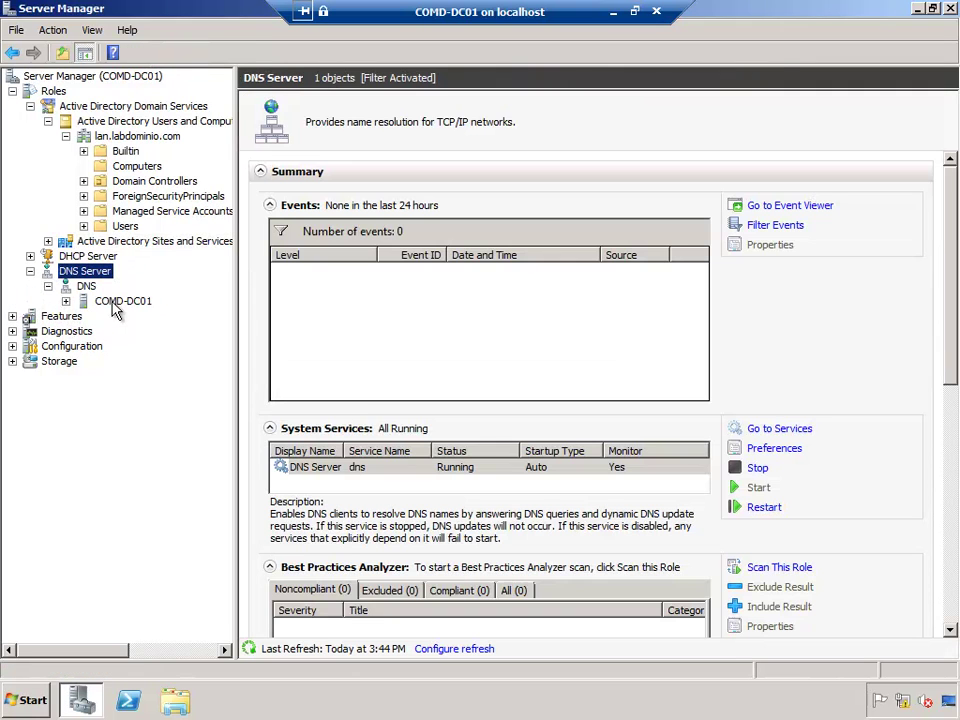
left_click(64, 302)
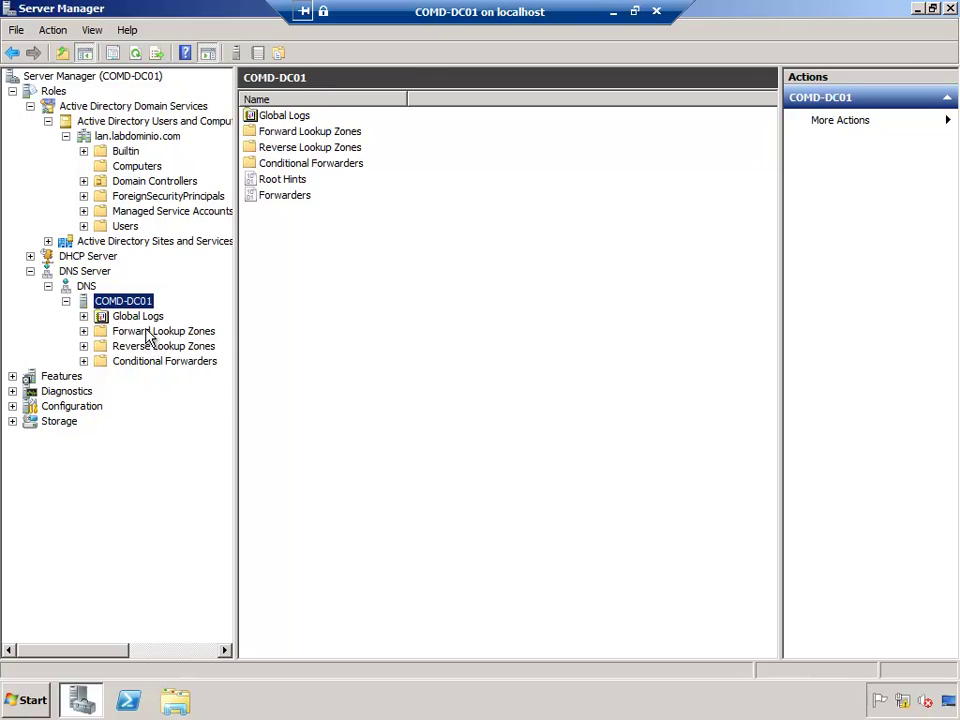
left_click(116, 333)
left_click(84, 331)
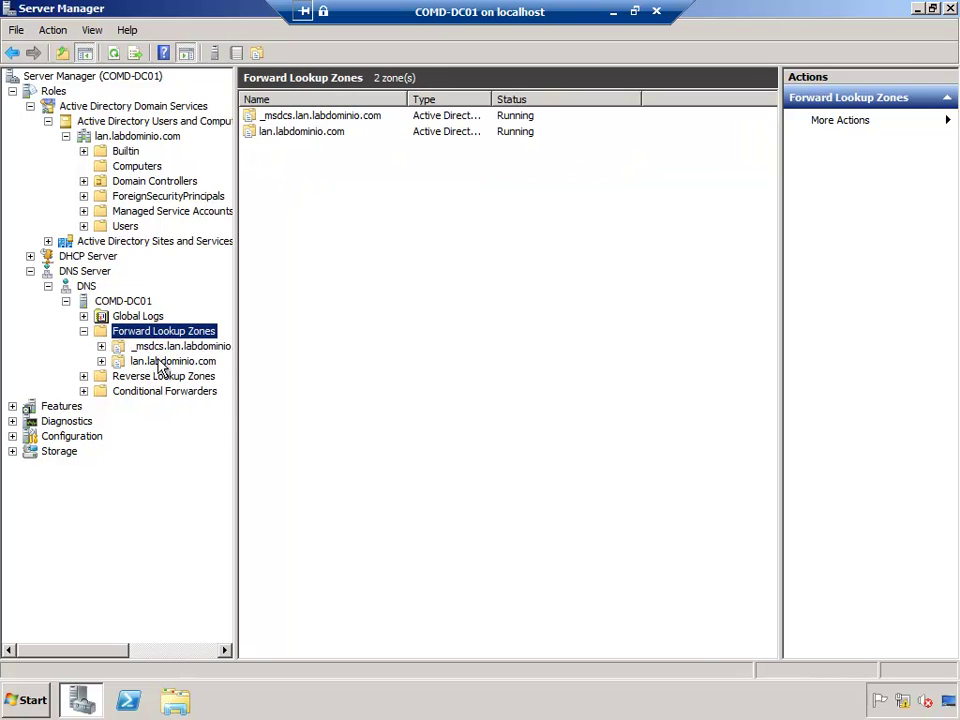
left_click(161, 362)
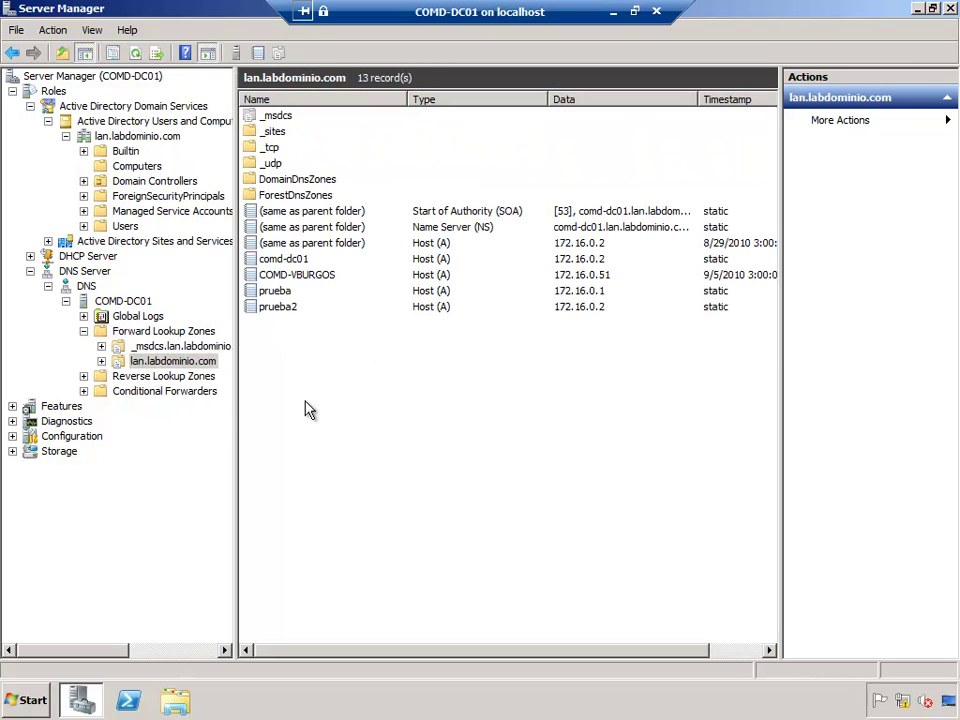
key("F5")
left_click(265, 279)
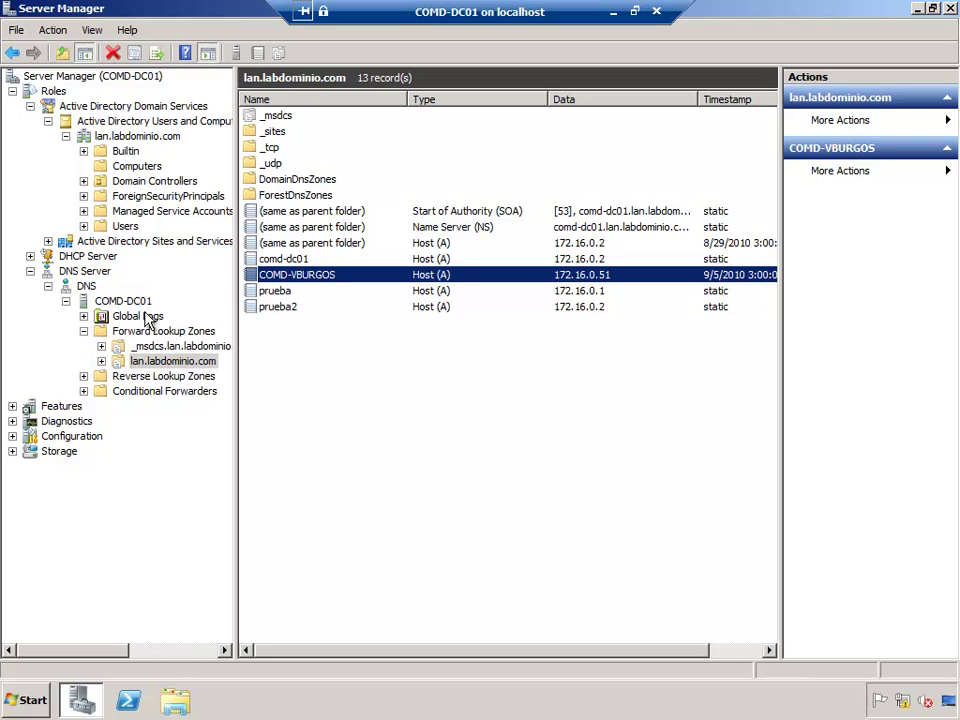
Step: Select the 172.16.0.51 PTR record in 16.172.in-addr.arpa, then minimize the domain controller session
left_click(103, 379)
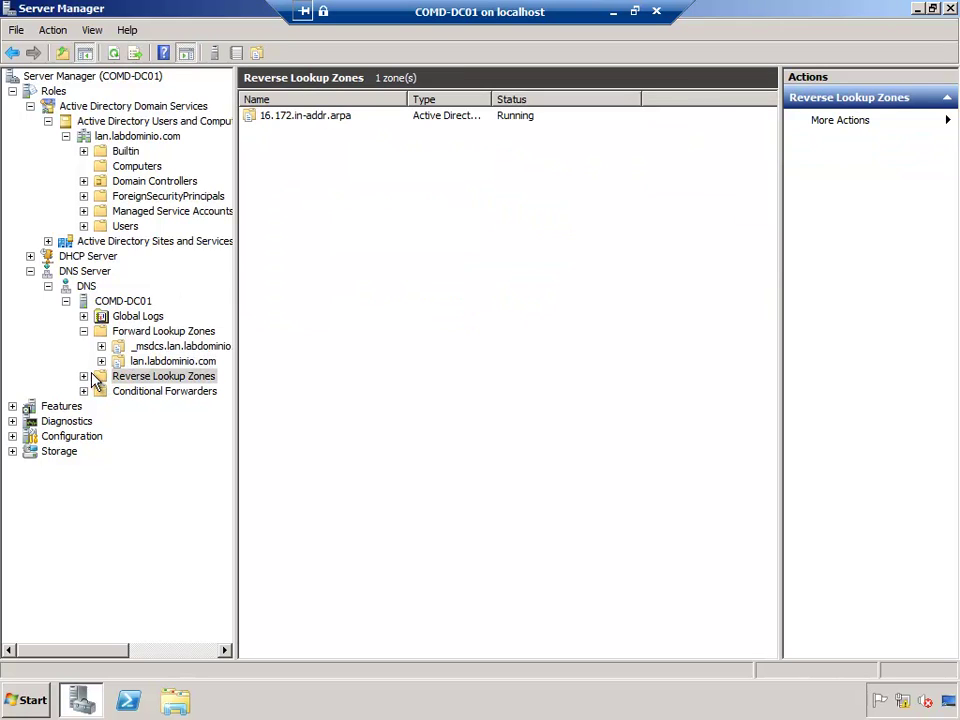
double_click(126, 379)
left_click(137, 391)
left_click(350, 381)
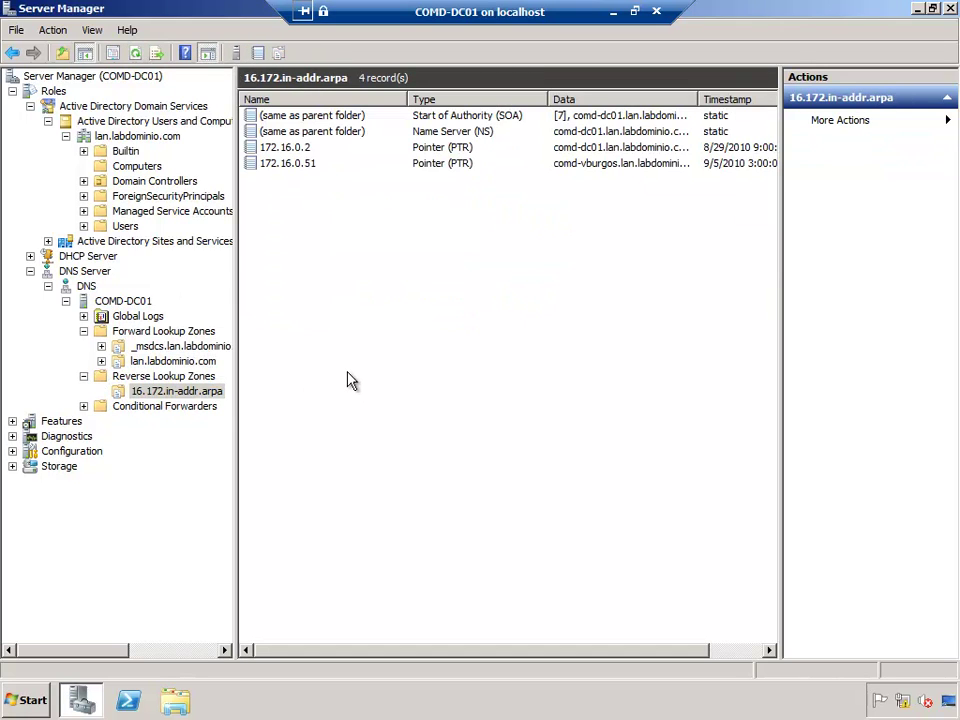
left_click(295, 165)
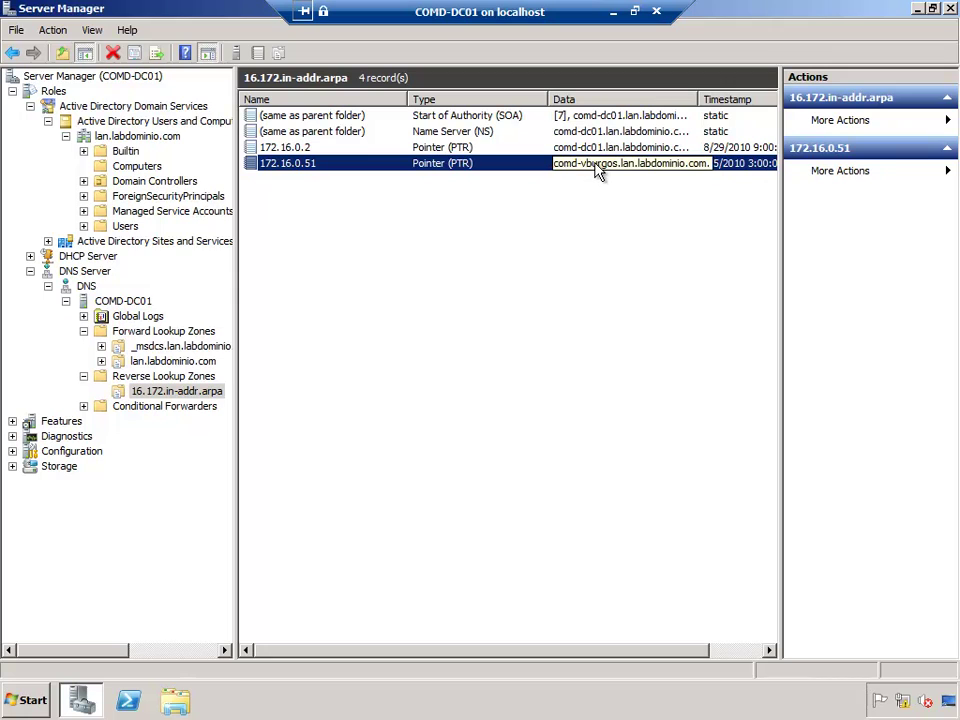
left_click(614, 13)
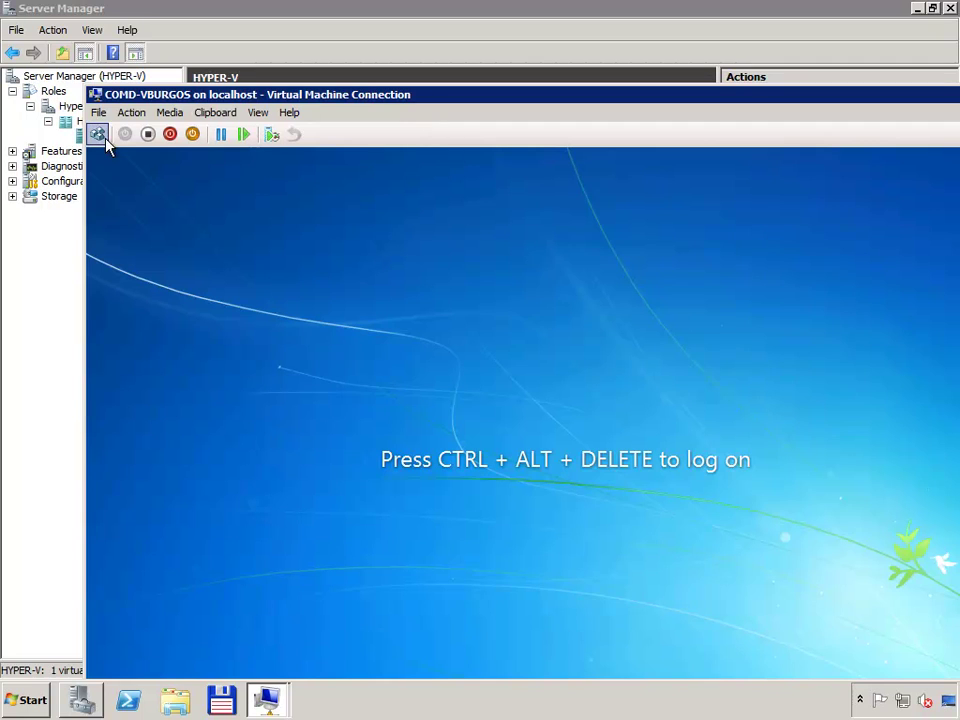
Step: Maximize the VM, switch to Other User, and enter the labdominio\administrator account and password
double_click(361, 95)
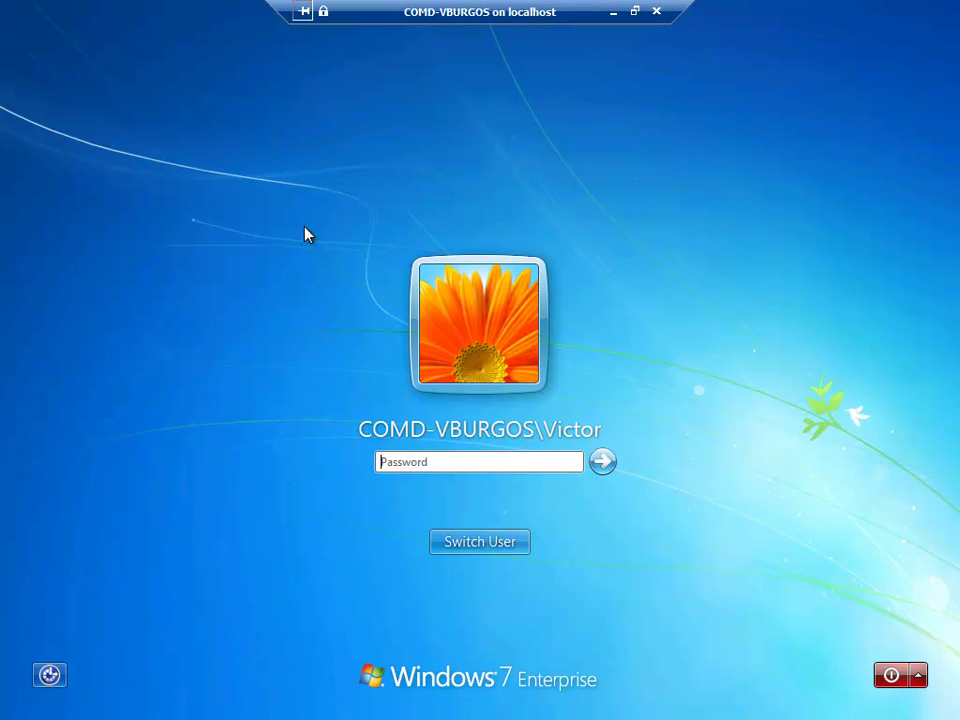
left_click(437, 461)
left_click(439, 458)
type("***")
left_click(493, 549)
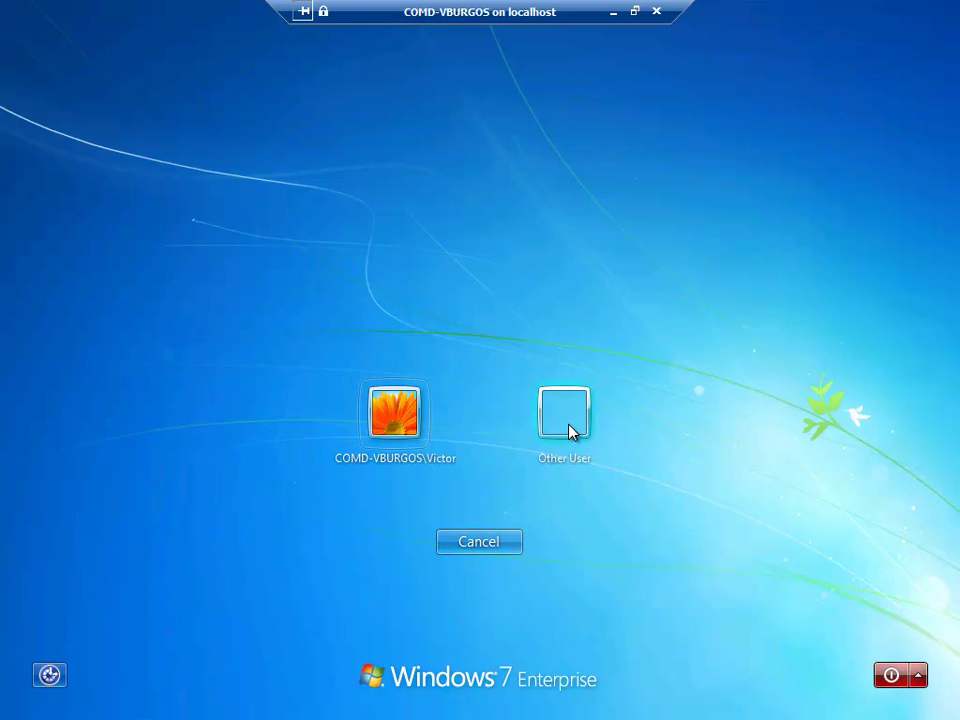
left_click(568, 432)
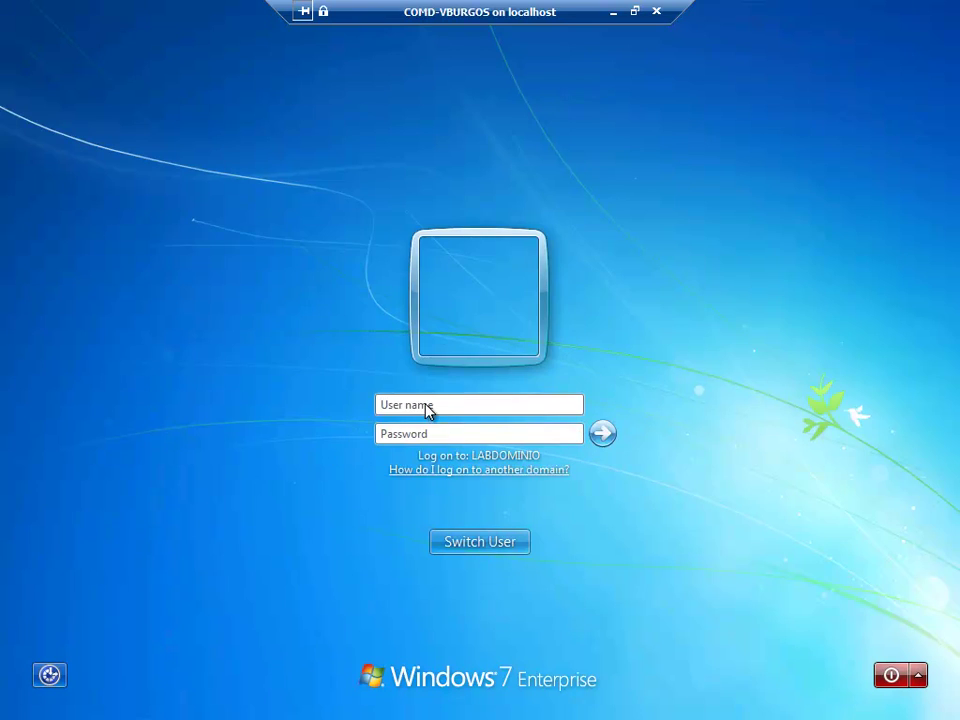
type("labdominio\\")
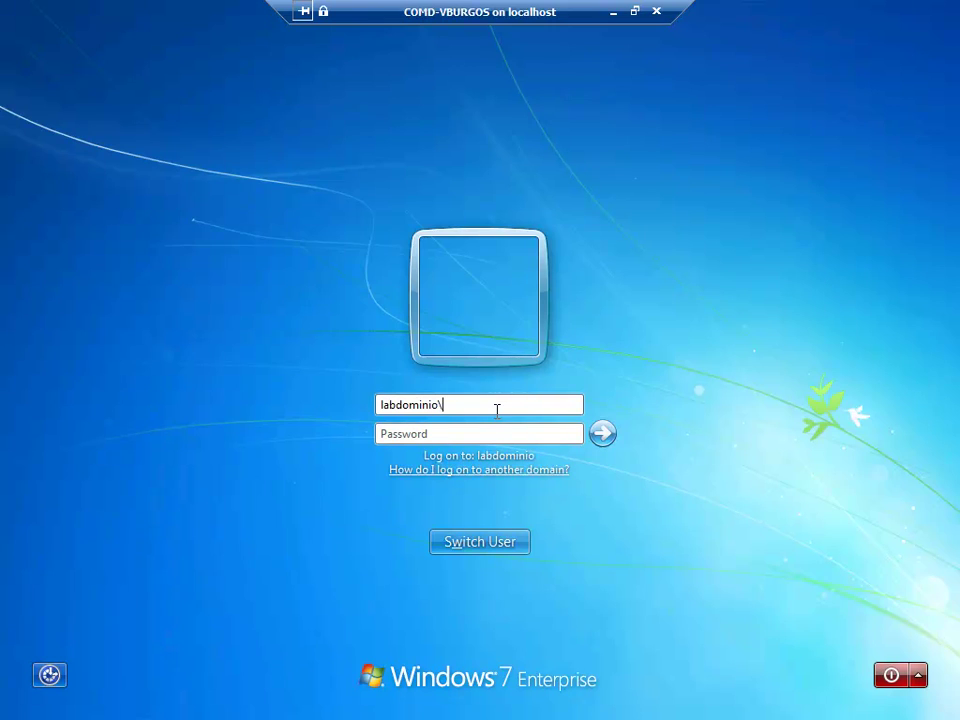
type("administrator")
key("Tab")
type("******")
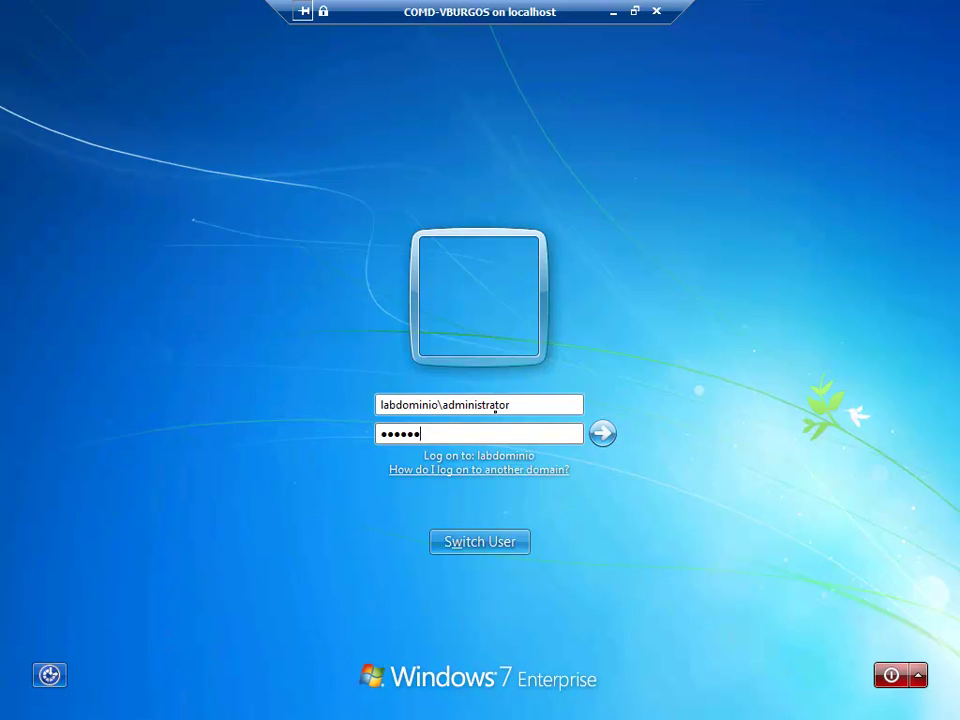
type("**")
Step: Re-enter labdominio\administrator and its password as another user and log on
left_click(482, 545)
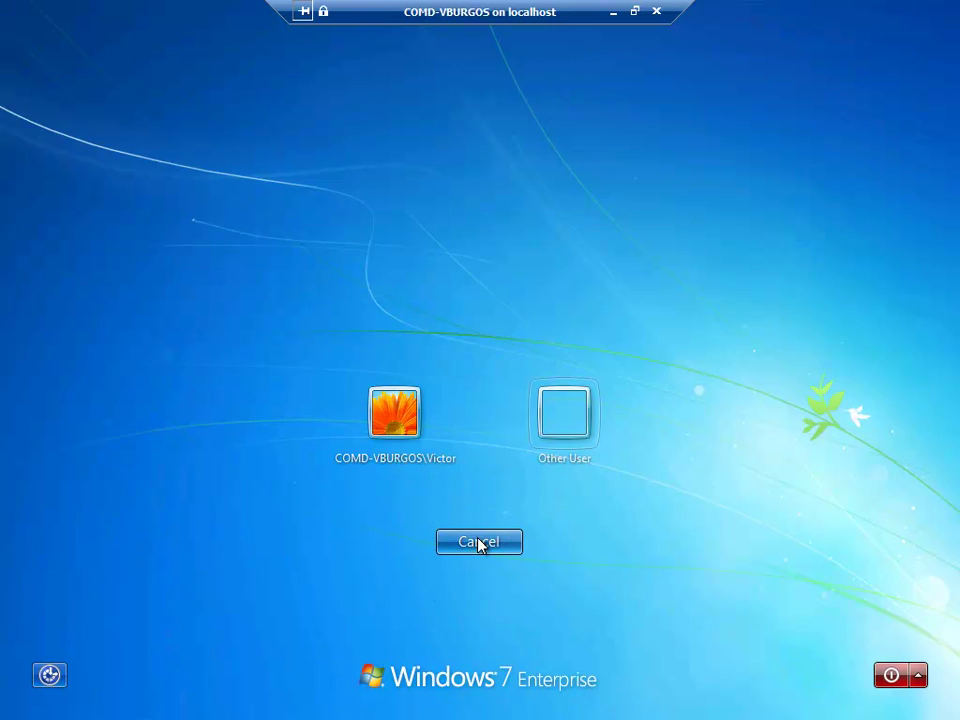
left_click(545, 455)
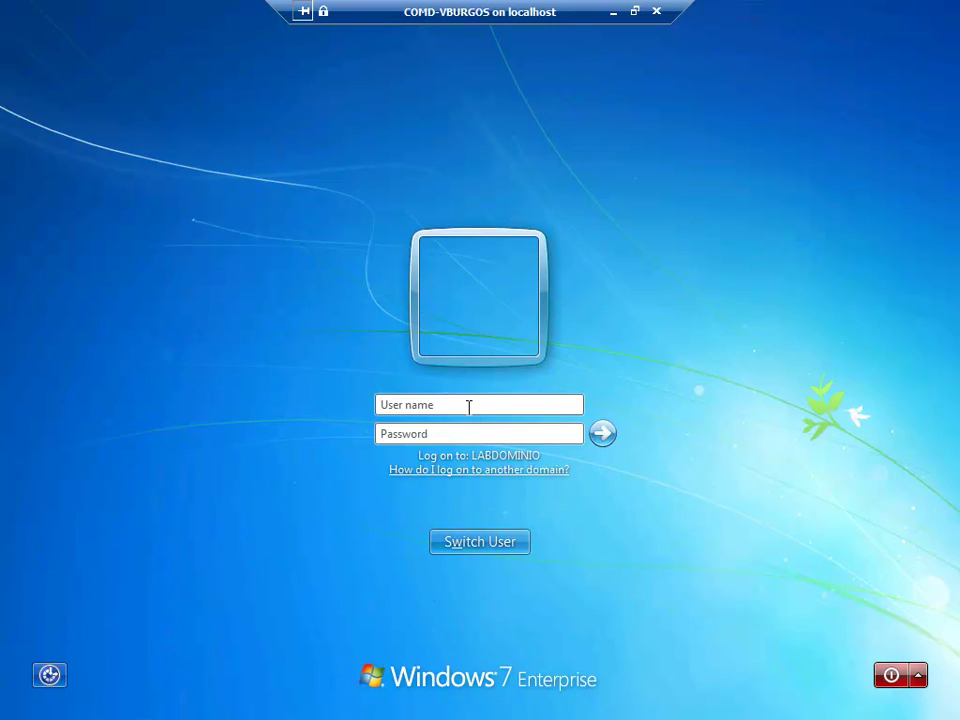
type("labdominio\\")
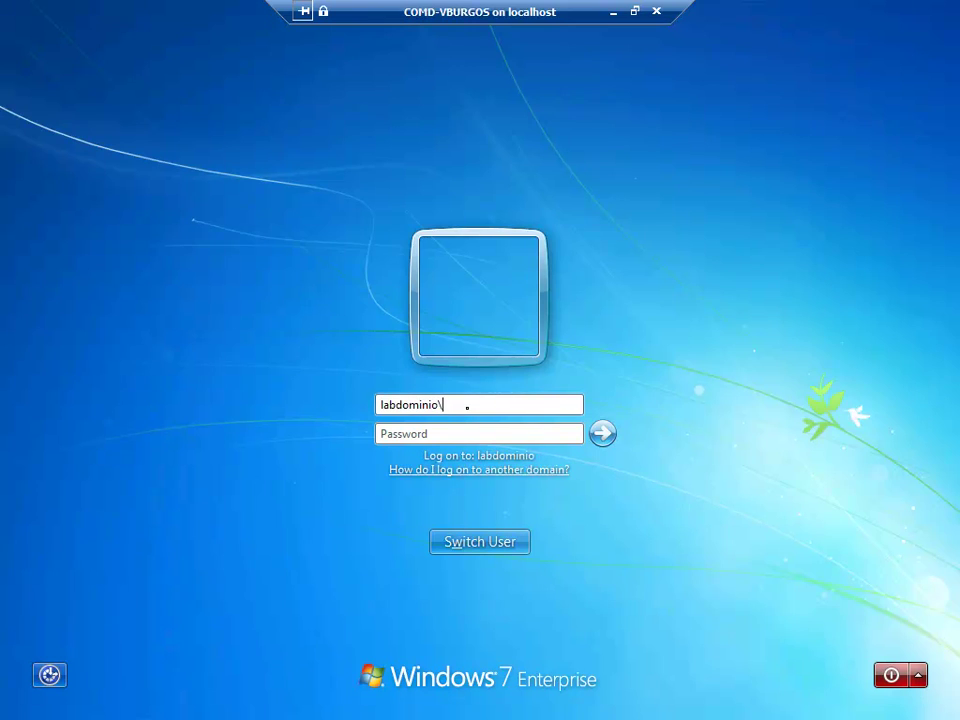
type("administrator")
key("Tab")
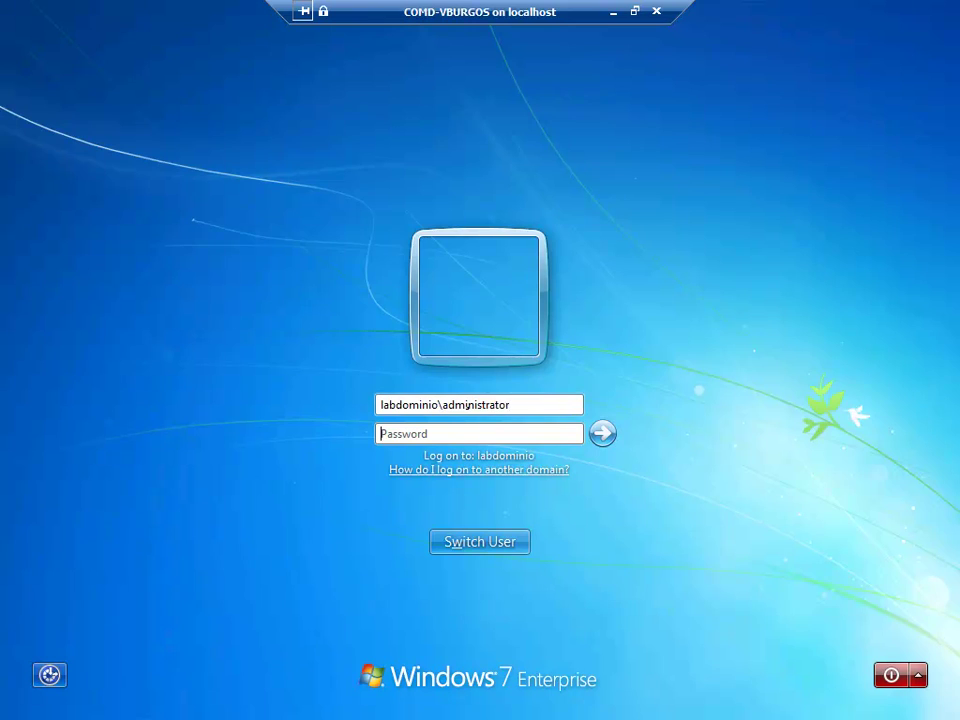
type("********")
left_click(604, 434)
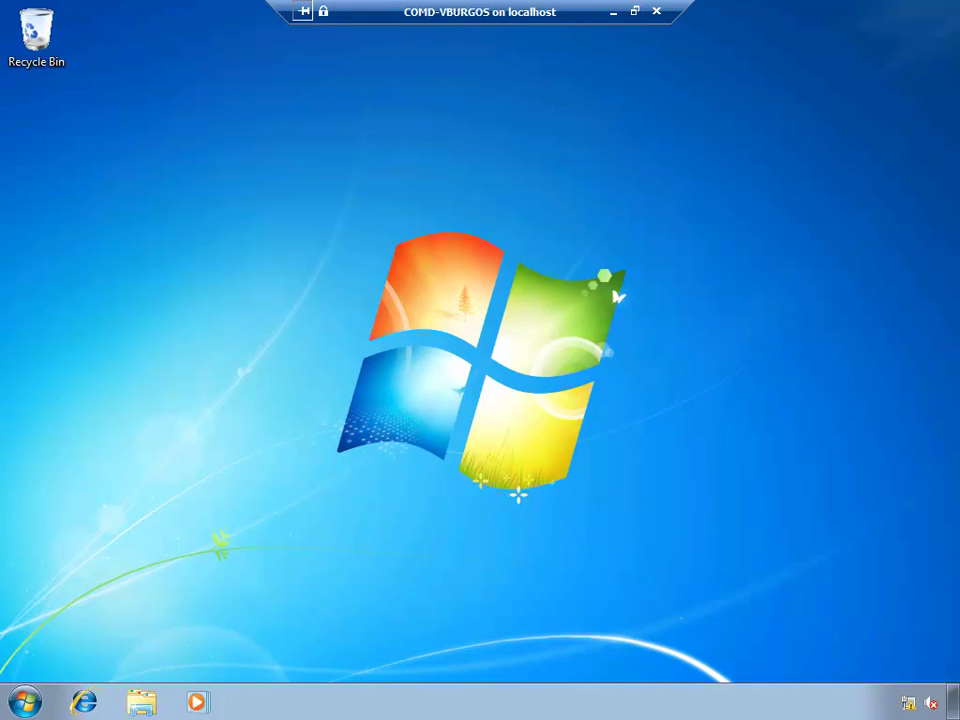
left_click(24, 702)
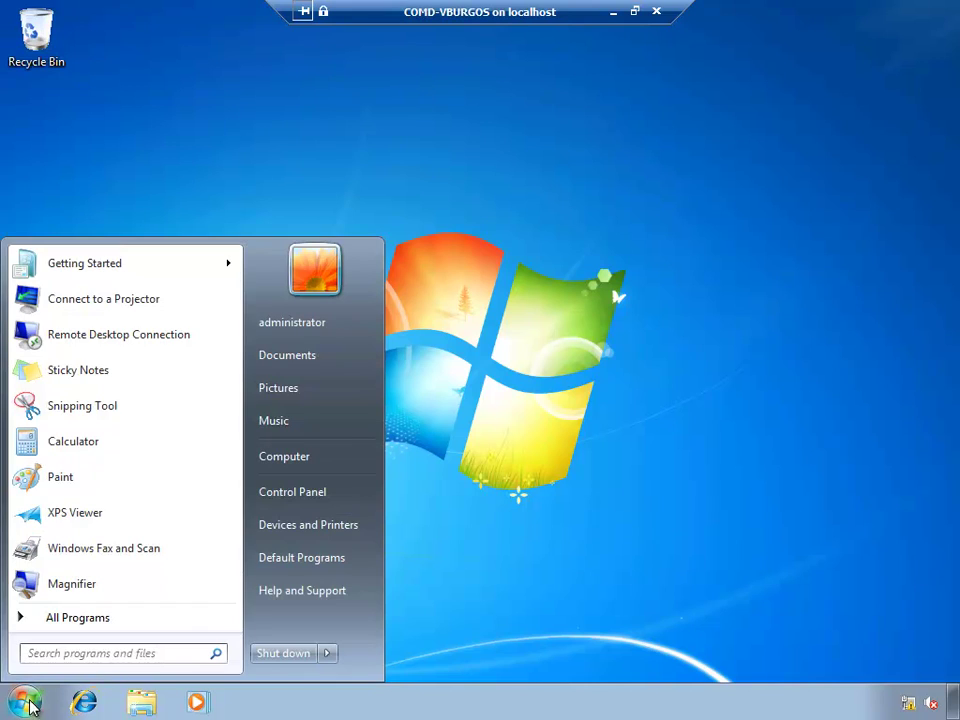
left_click(149, 651)
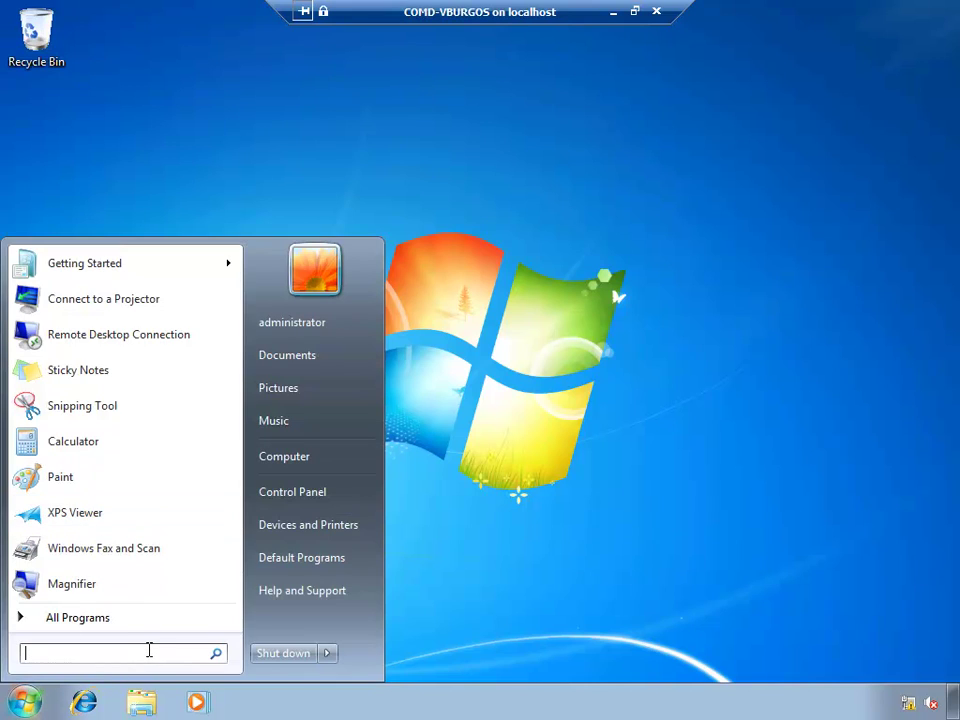
type("cmd")
key("Return")
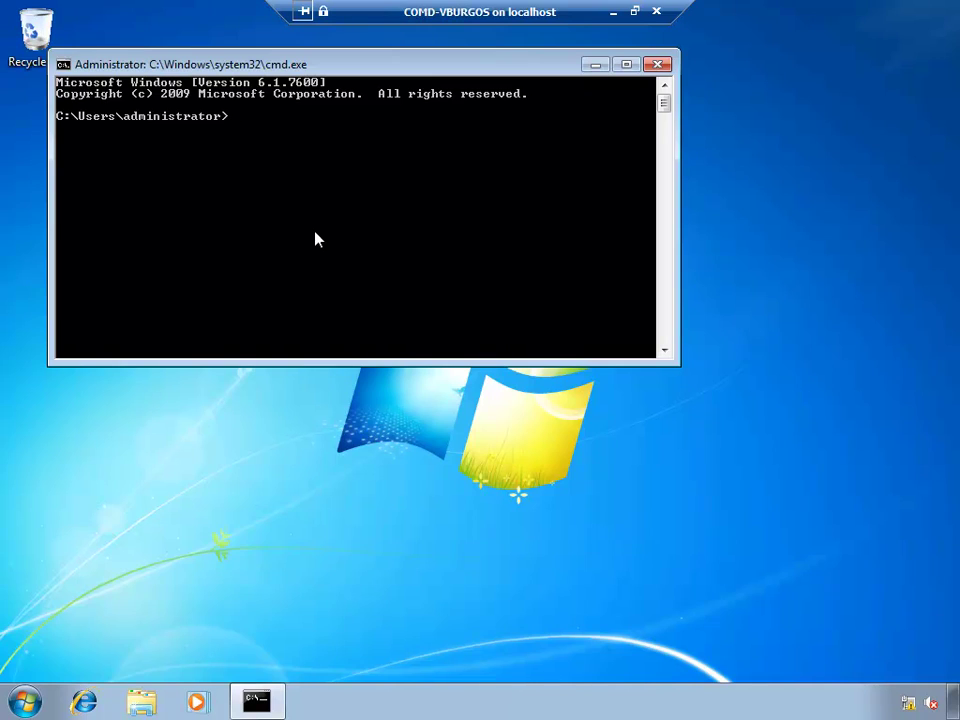
type("set l")
key("Return")
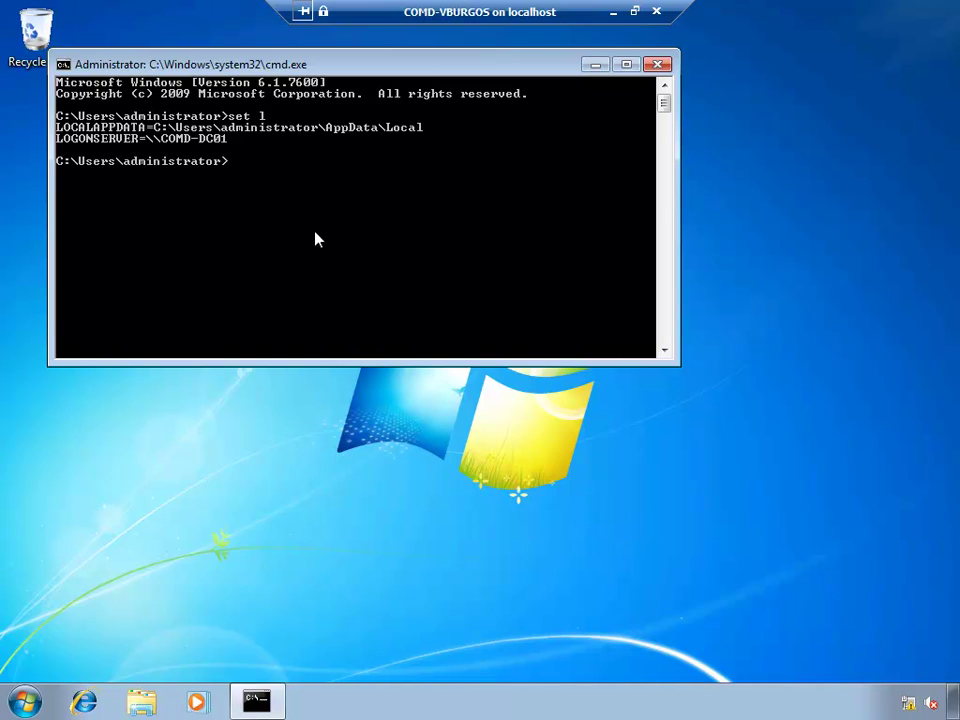
right_click(236, 161)
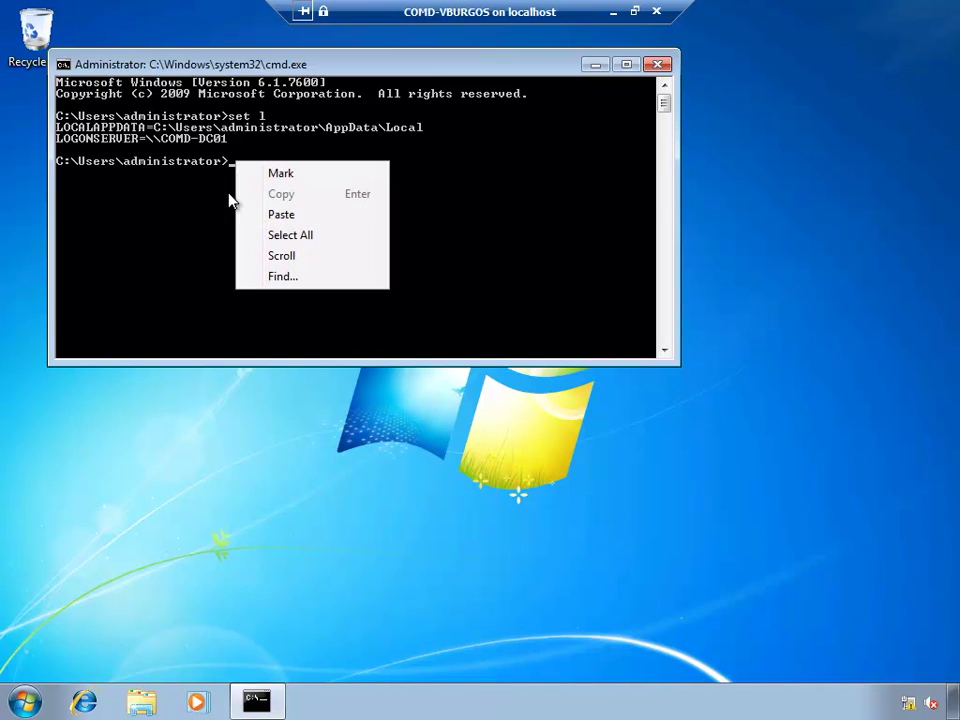
left_click(289, 176)
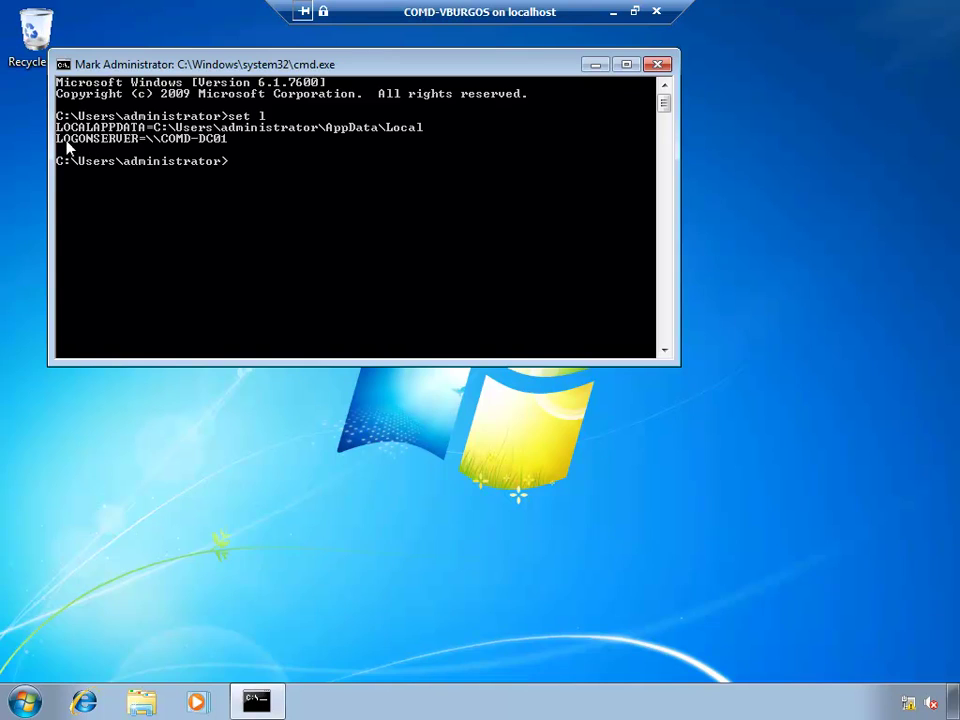
left_click_drag(61, 143, 233, 145)
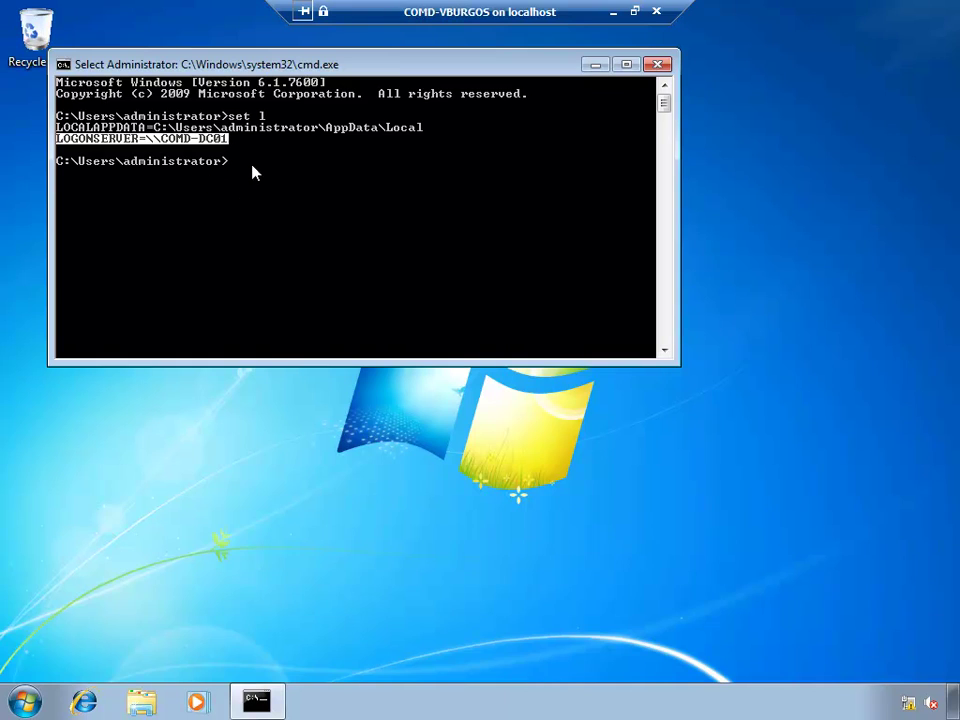
left_click(252, 166)
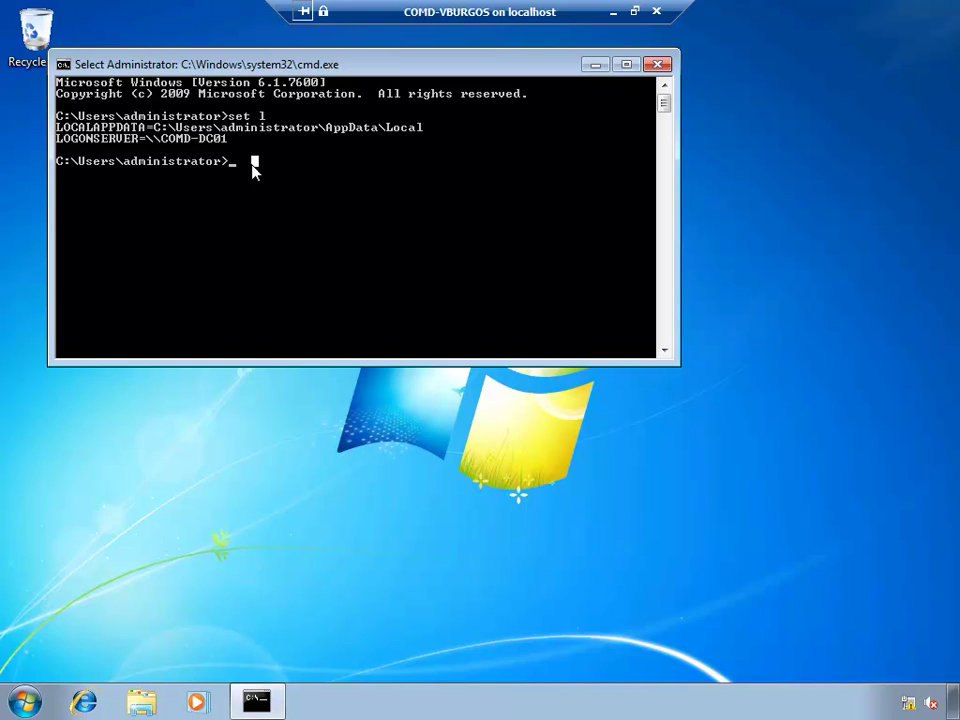
left_click(658, 65)
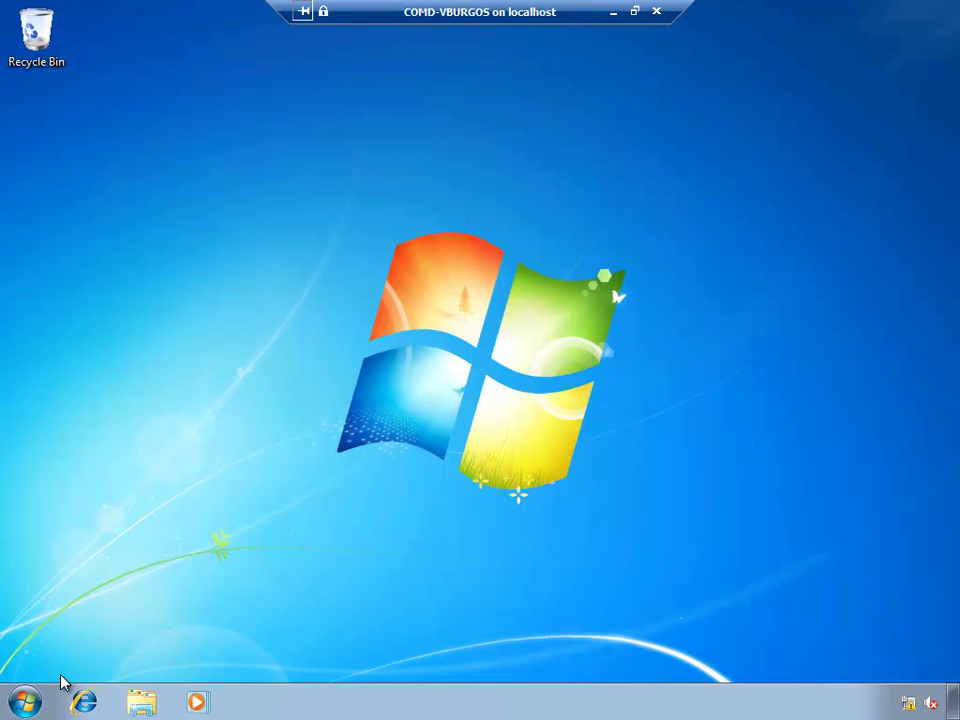
Step: Open the network location \\lan.labdominio.com from the Start menu search
left_click(26, 700)
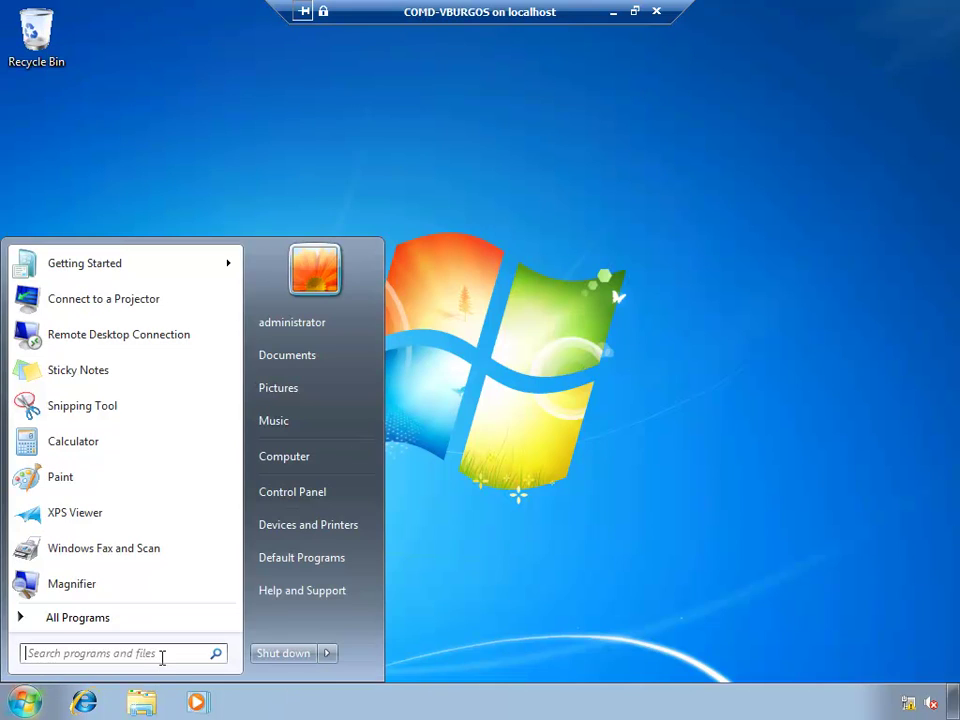
left_click(162, 657)
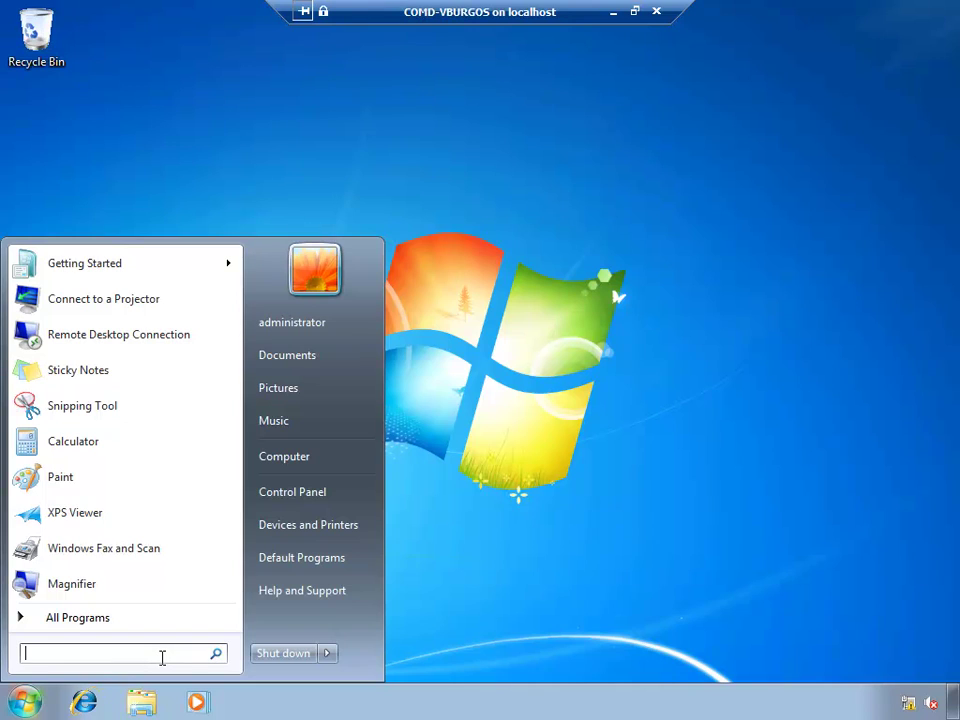
type("c")
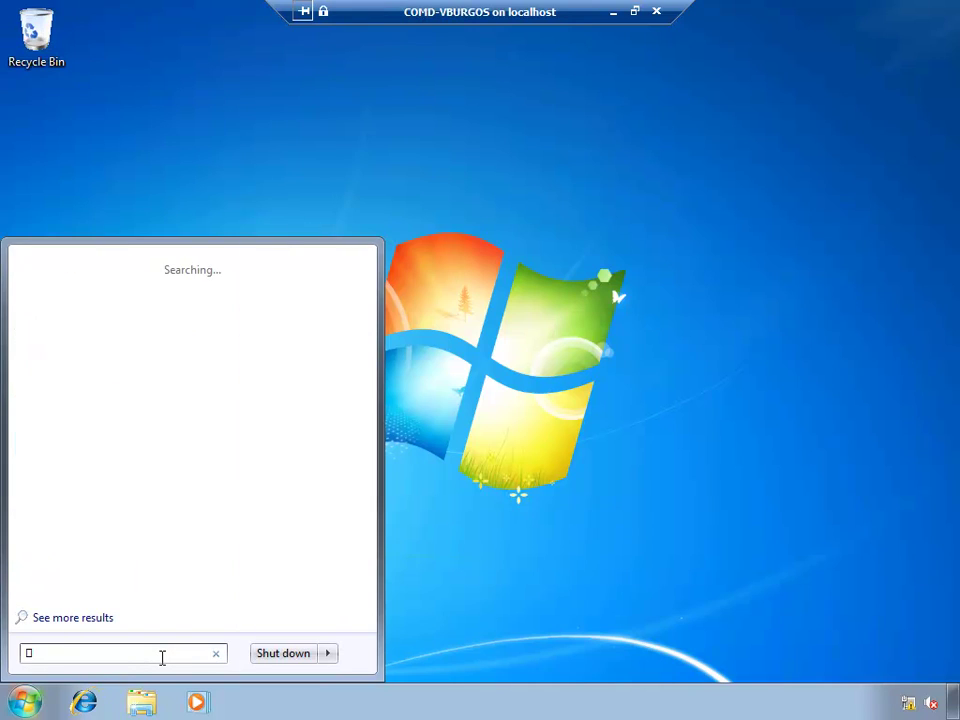
key("BackSpace")
type("\\\\")
key("BackSpace")
key("BackSpace")
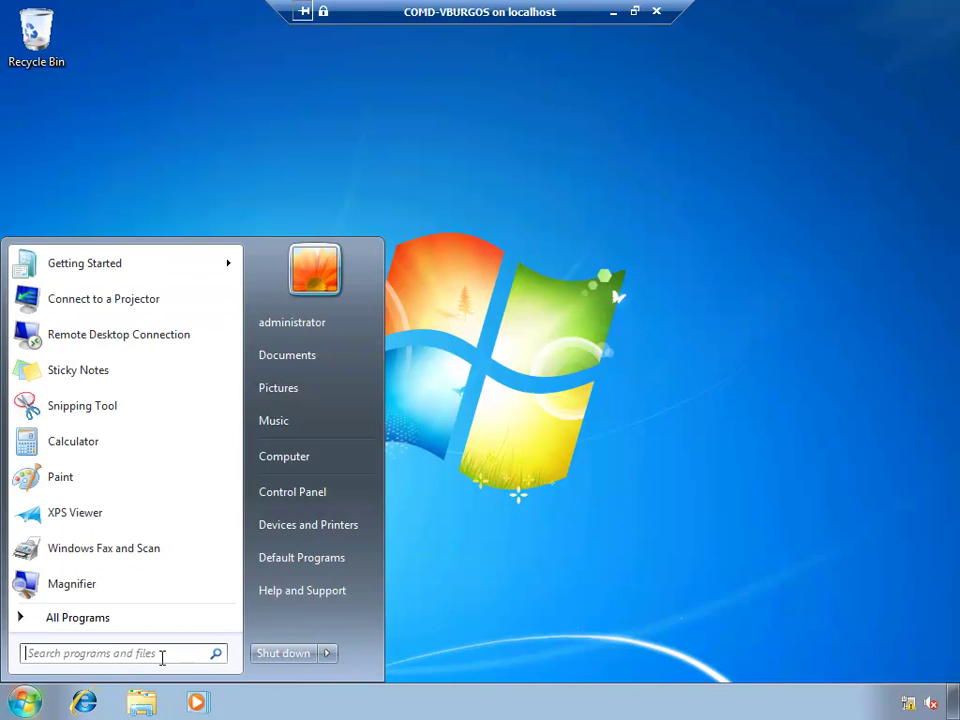
type("\\\\")
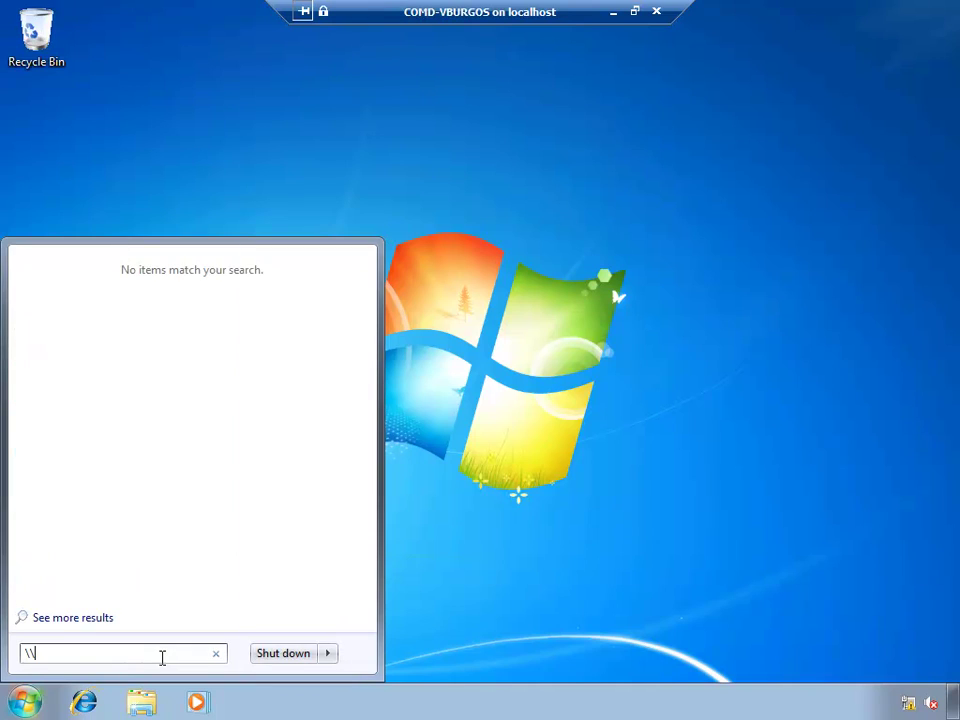
type("lan.labdominio.com")
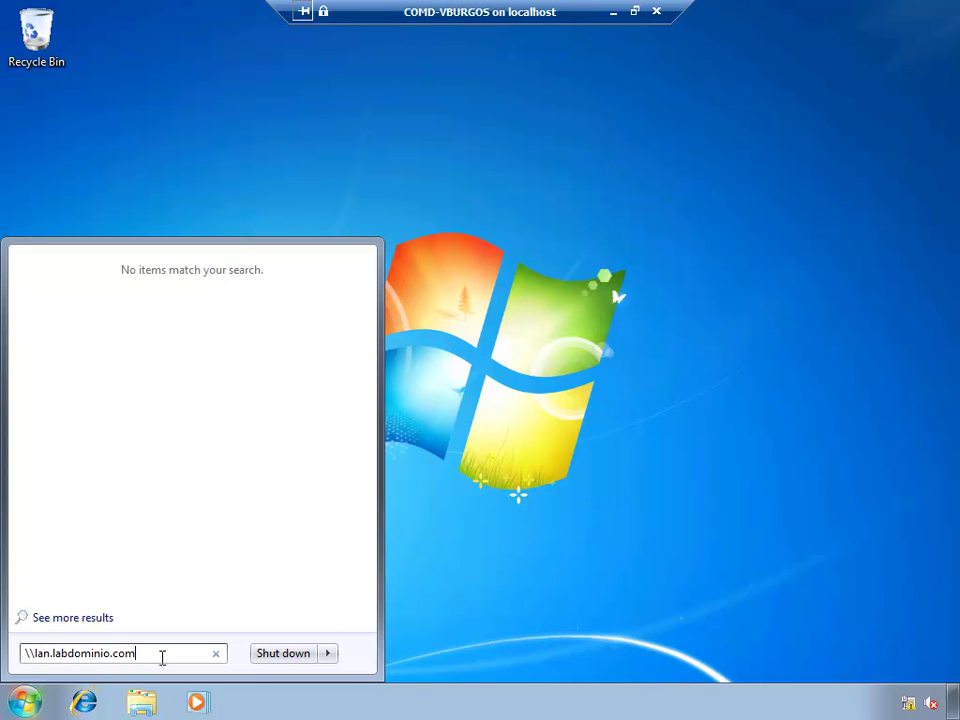
key("Return")
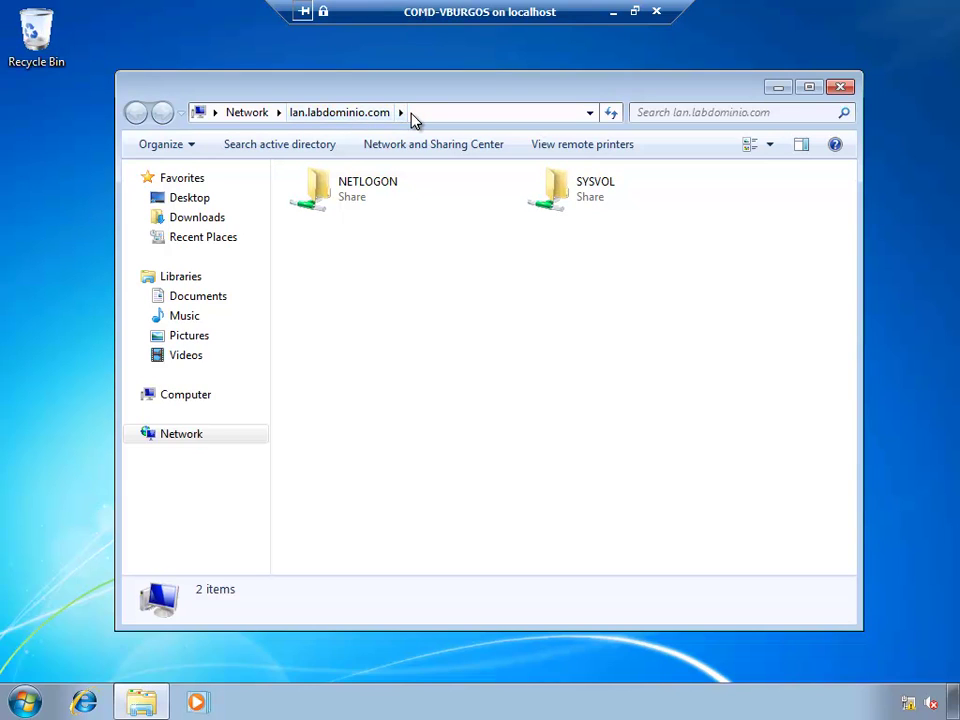
Step: Browse into SYSVOL > lan.labdominio.com > Policies and widen the Name column to read both GUIDs
left_click(596, 199)
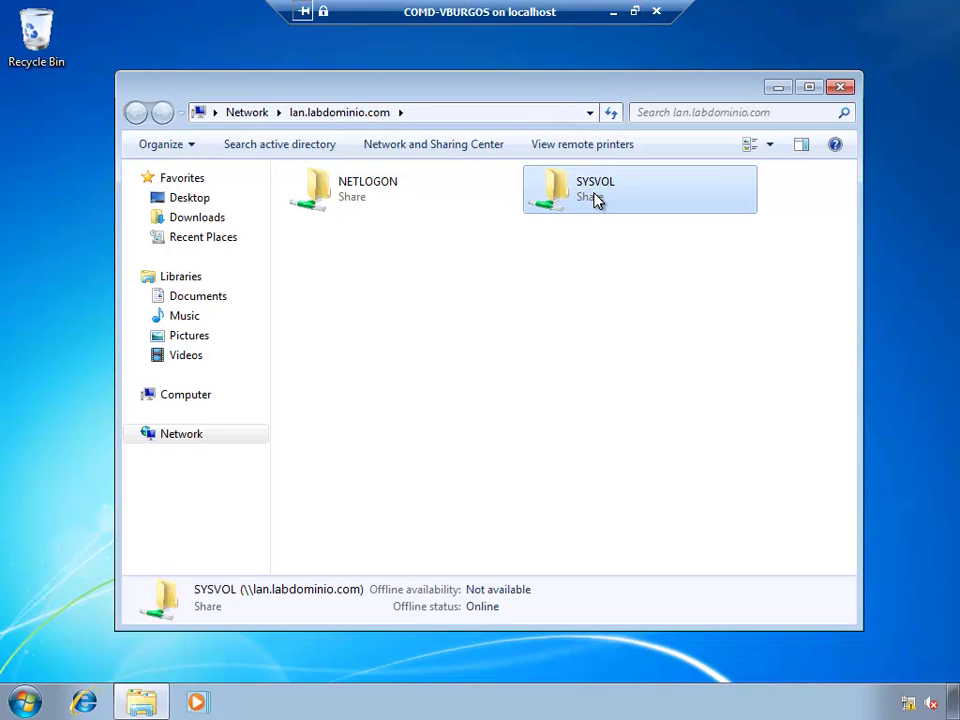
double_click(596, 199)
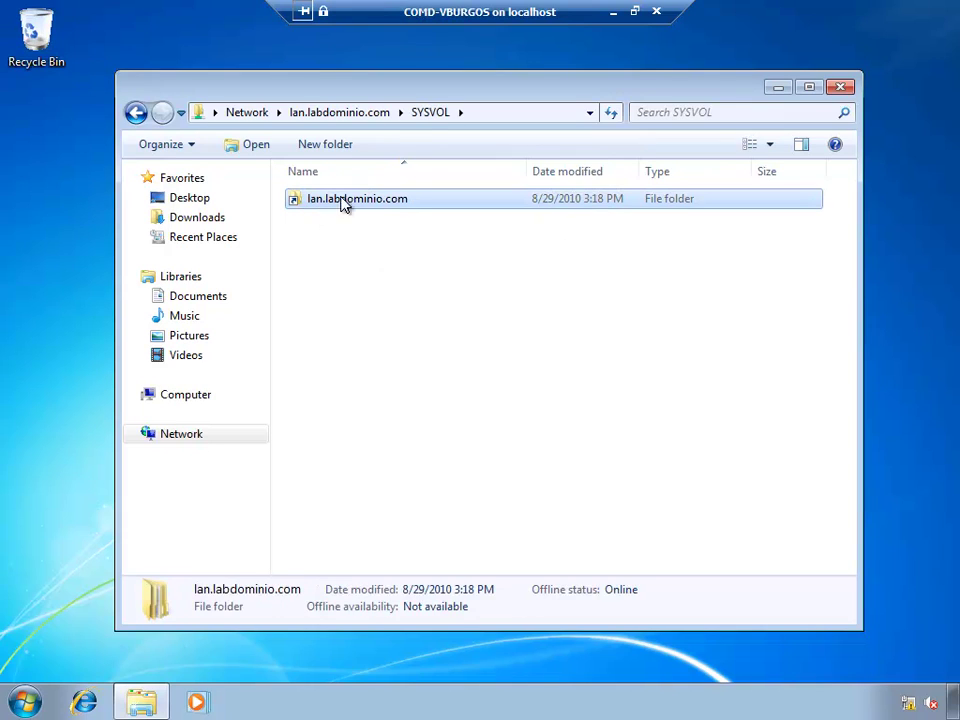
double_click(378, 202)
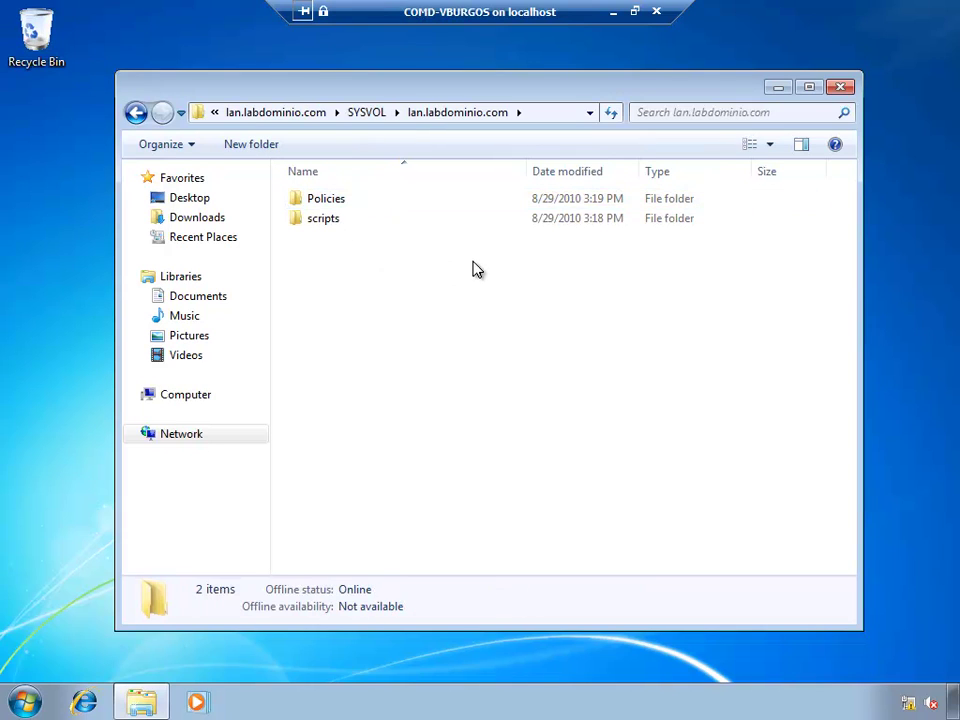
left_click(336, 203)
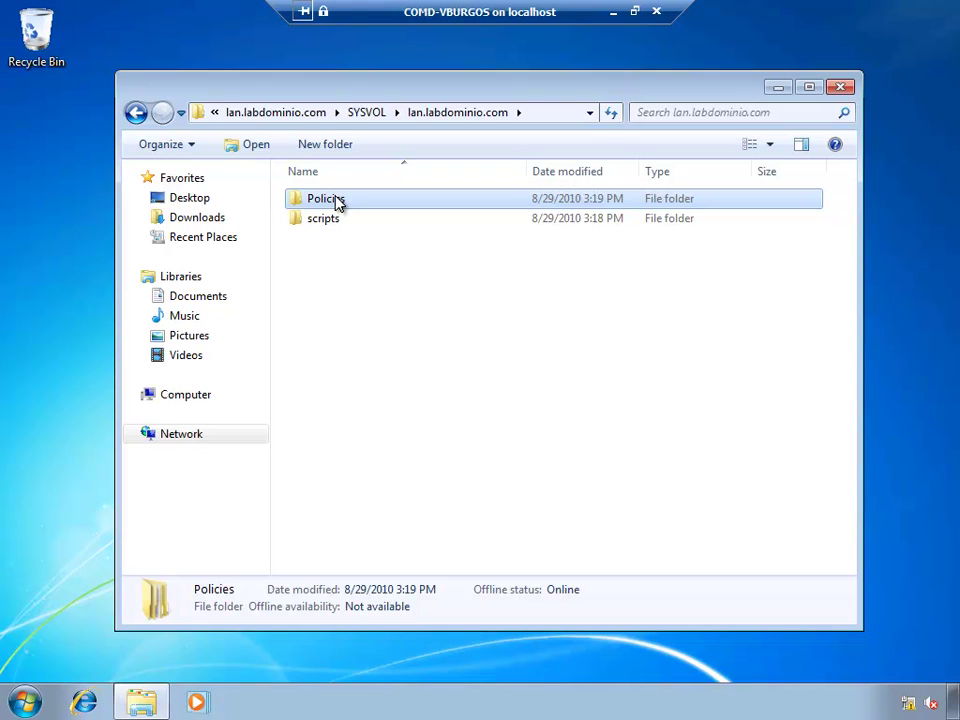
double_click(337, 202)
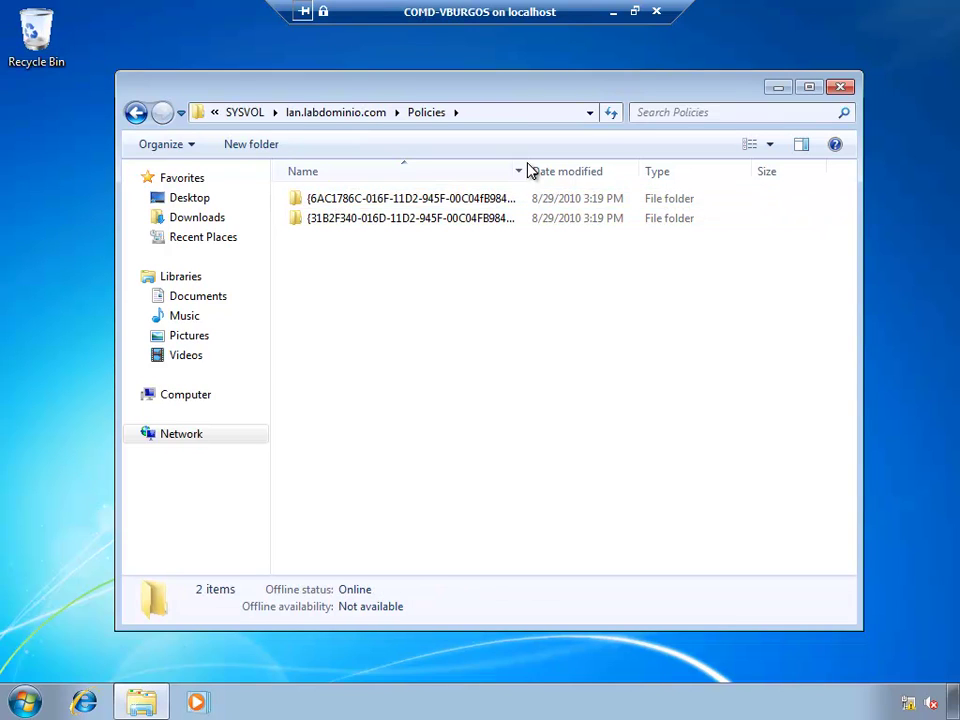
left_click_drag(525, 167, 596, 176)
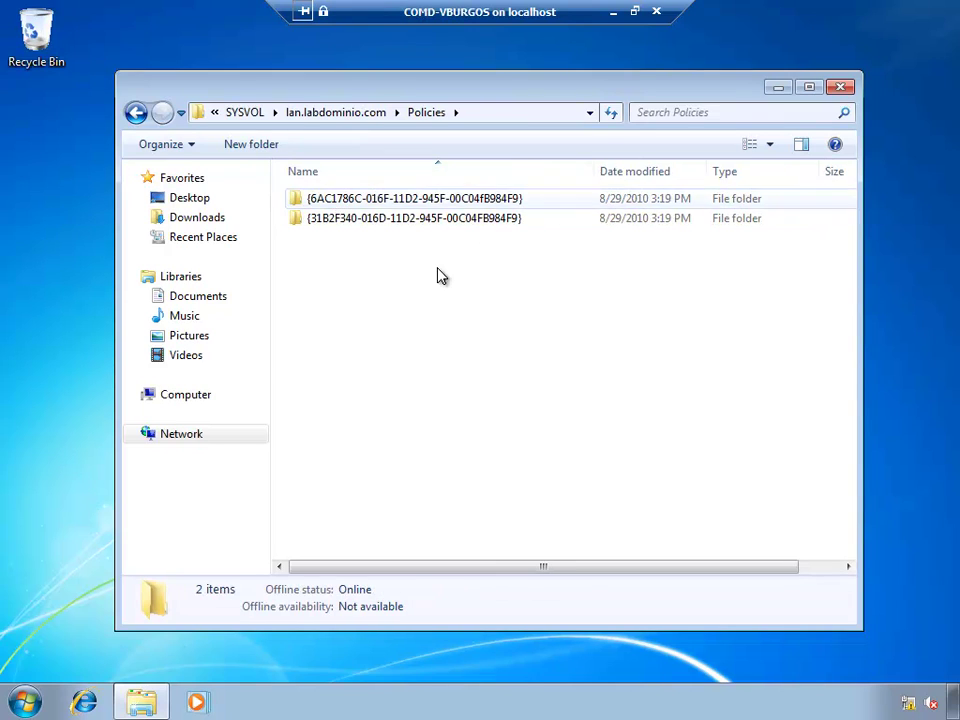
left_click(385, 217)
left_click(375, 203)
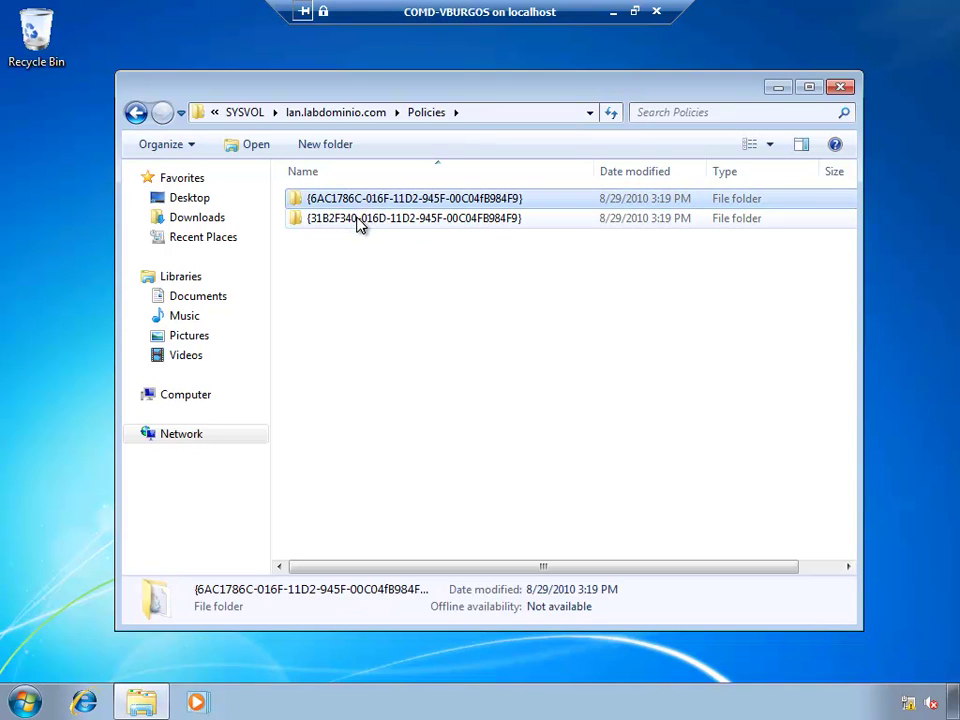
left_click(357, 219)
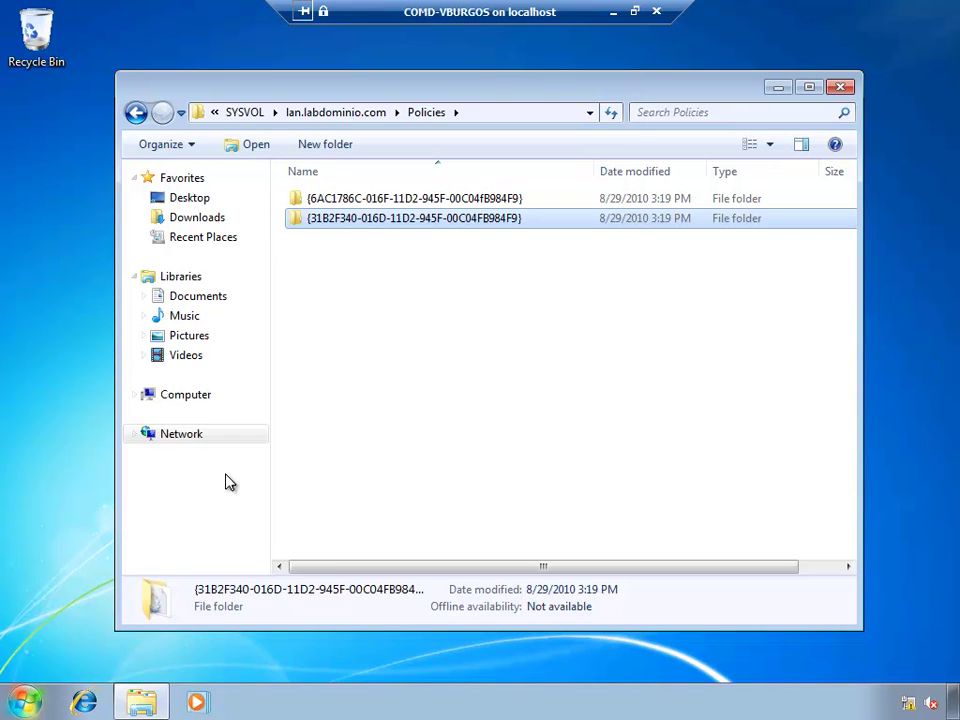
Step: Switch from the Windows 7 client VM to the COMD-DC01 domain controller session
left_click(613, 12)
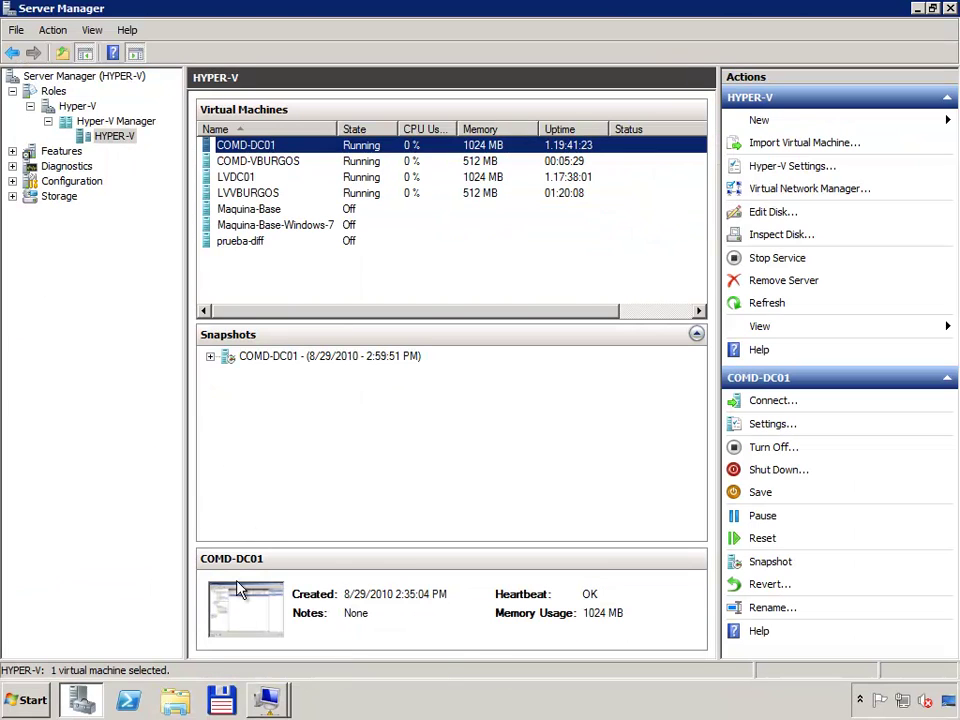
left_click(266, 699)
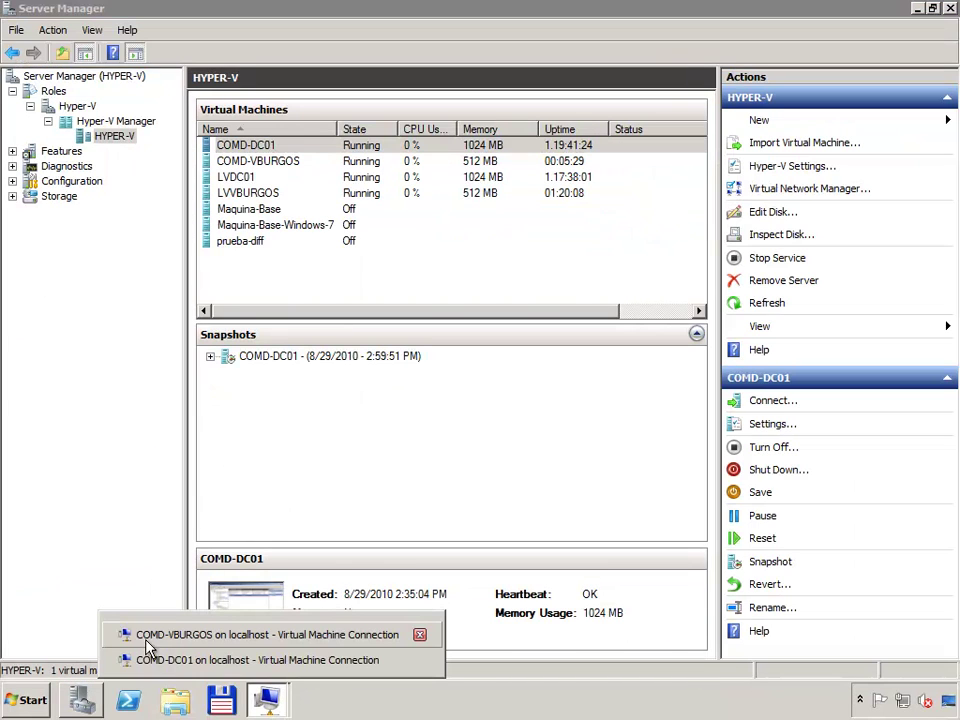
left_click(197, 661)
Step: Launch Group Policy Management from Administrative Tools on COMD-DC01
left_click(97, 332)
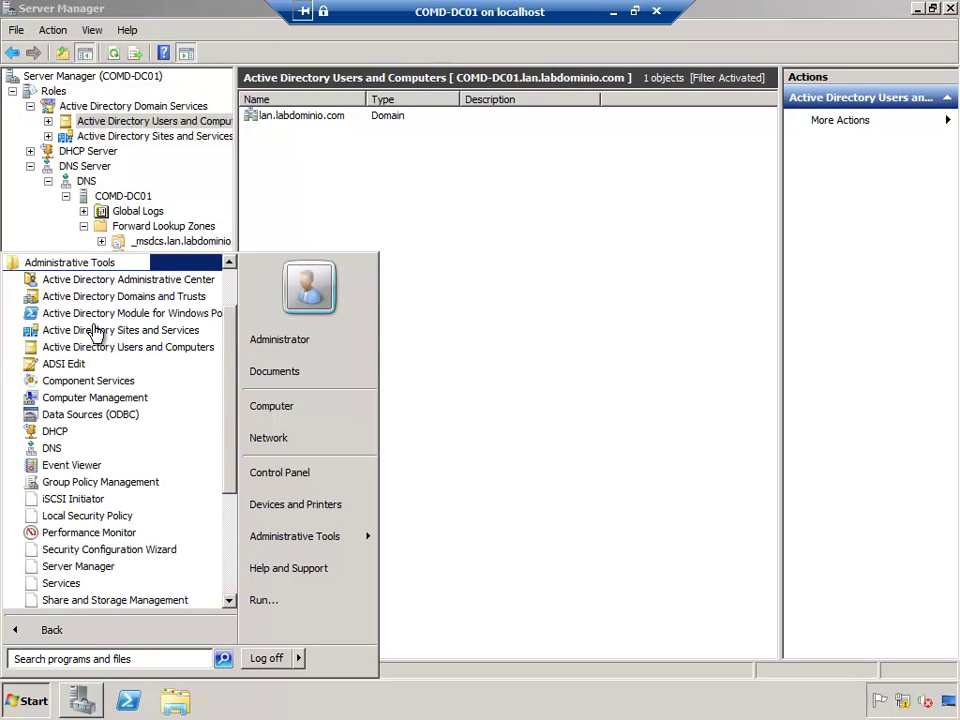
mouse_move(234, 410)
left_mouse_down()
mouse_move(234, 510)
mouse_move(238, 410)
left_mouse_up()
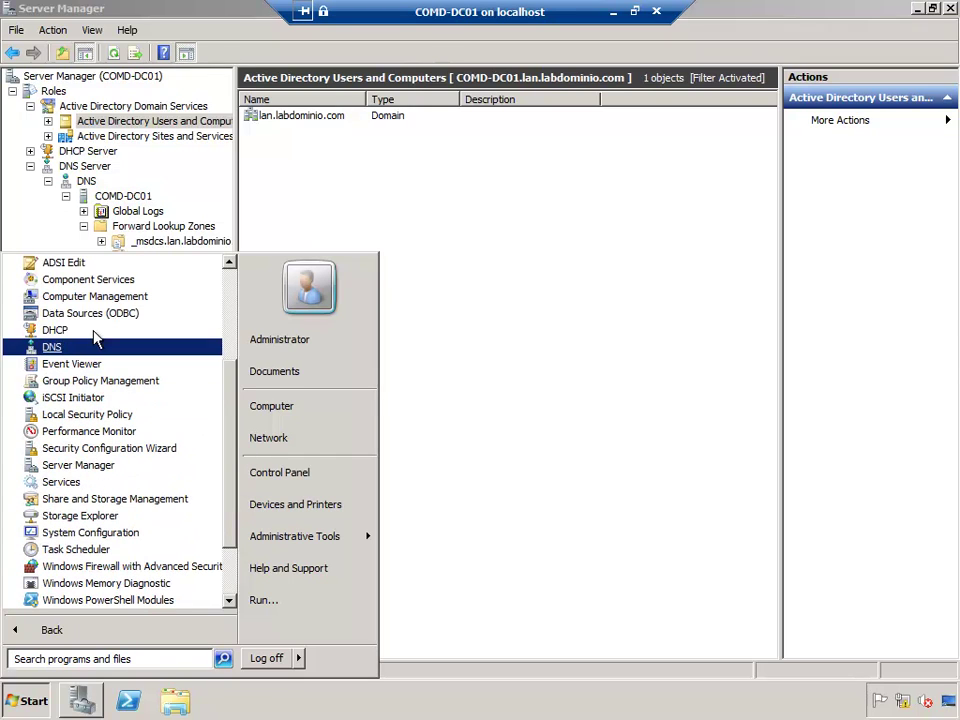
left_click(98, 384)
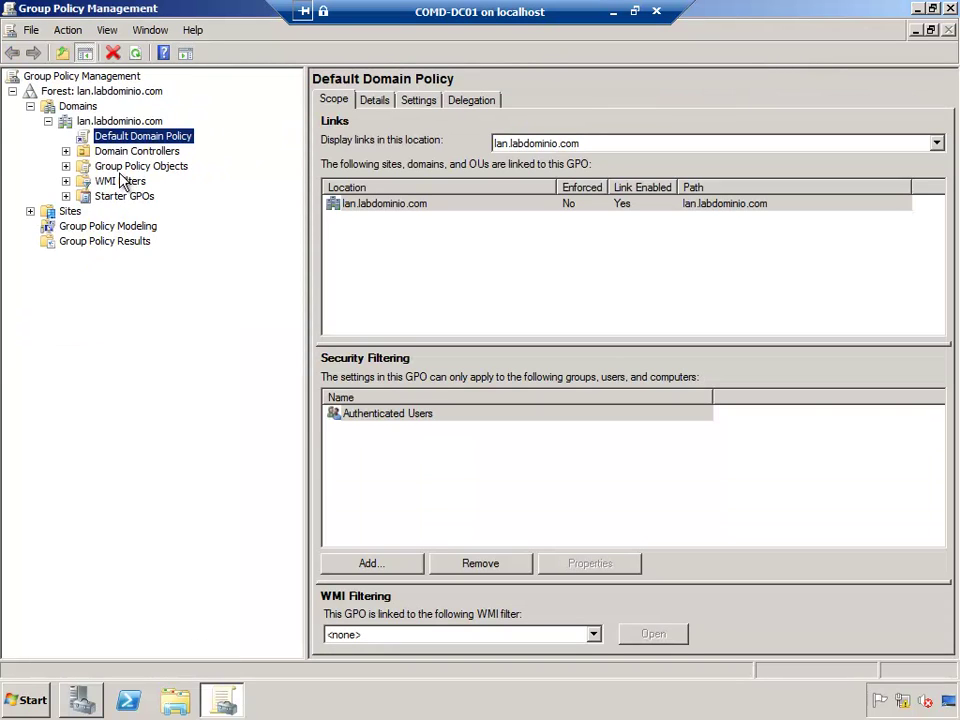
Step: Expand Group Policy Objects and select the Default Domain Controllers Policy
left_click(125, 166)
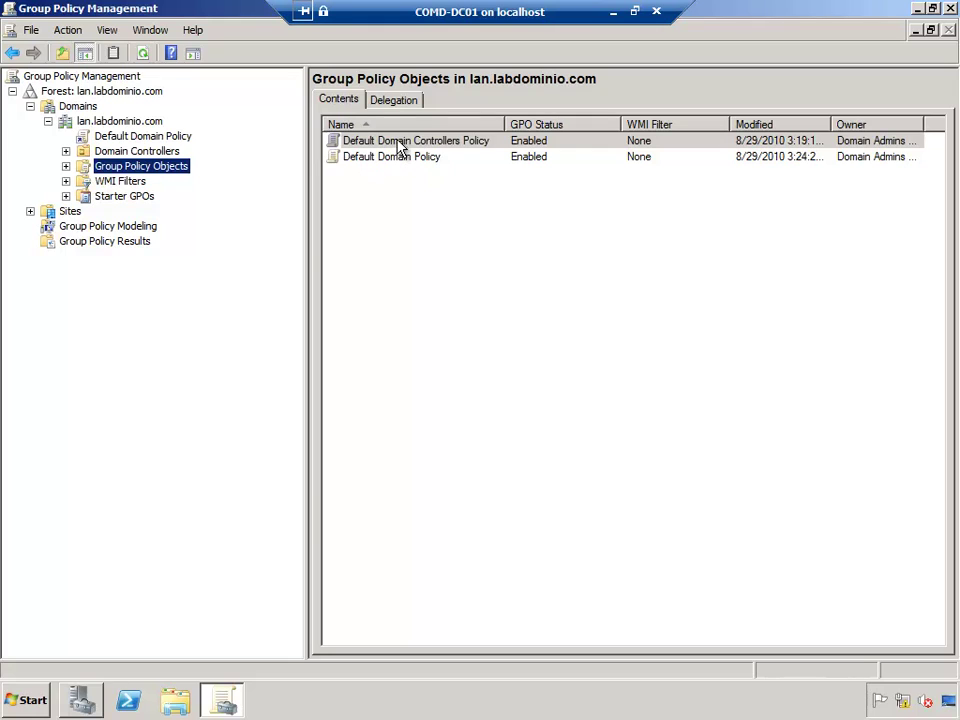
left_click(400, 146)
left_click(396, 156)
left_click(395, 146)
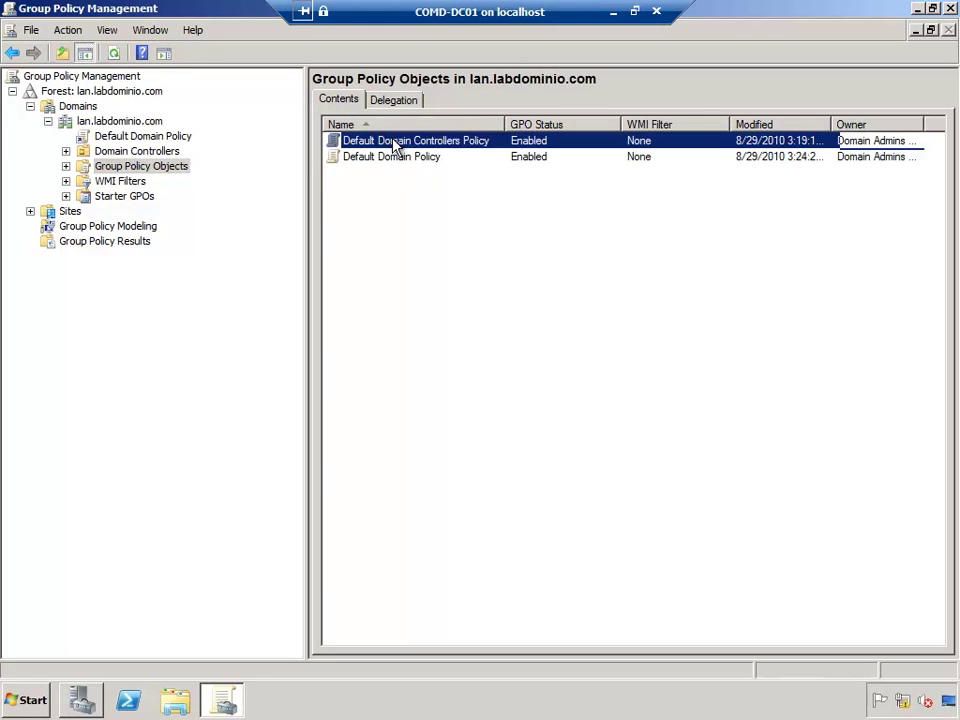
right_click(395, 146)
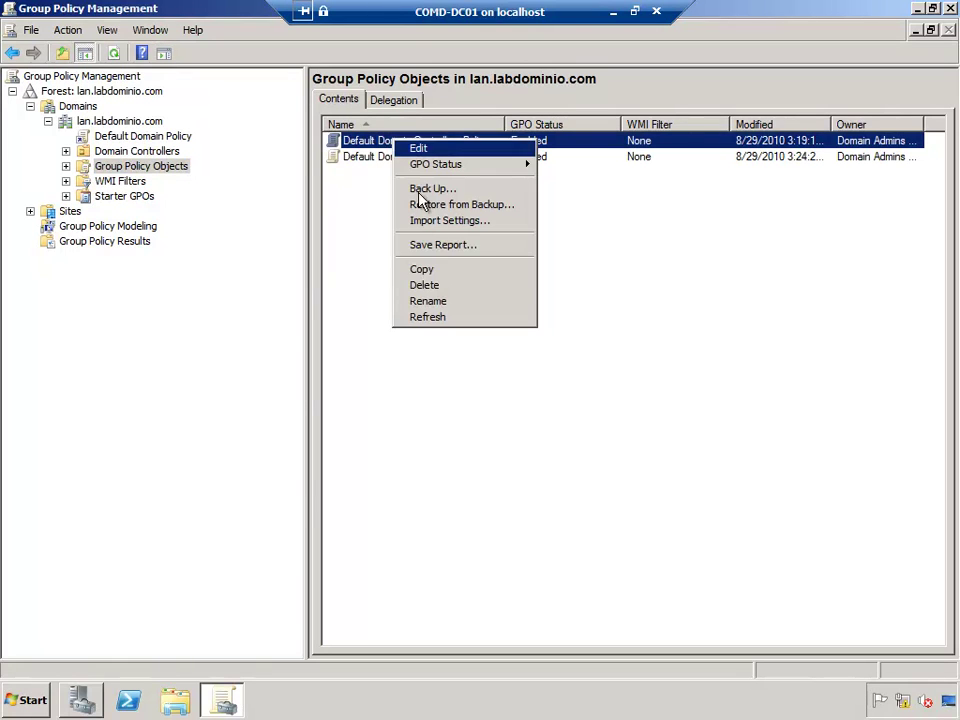
double_click(360, 142)
Step: Edit the policy and read its unique name {6AC1786C-016F-11D2-945F-00C04FB984F9} in Properties
right_click(221, 184)
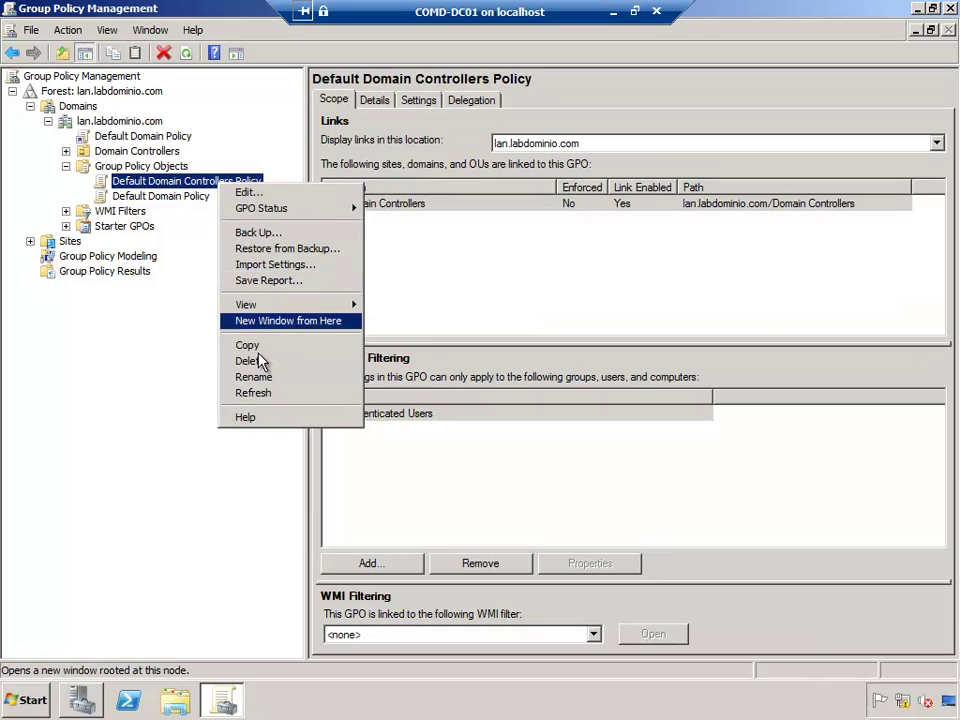
left_click(272, 194)
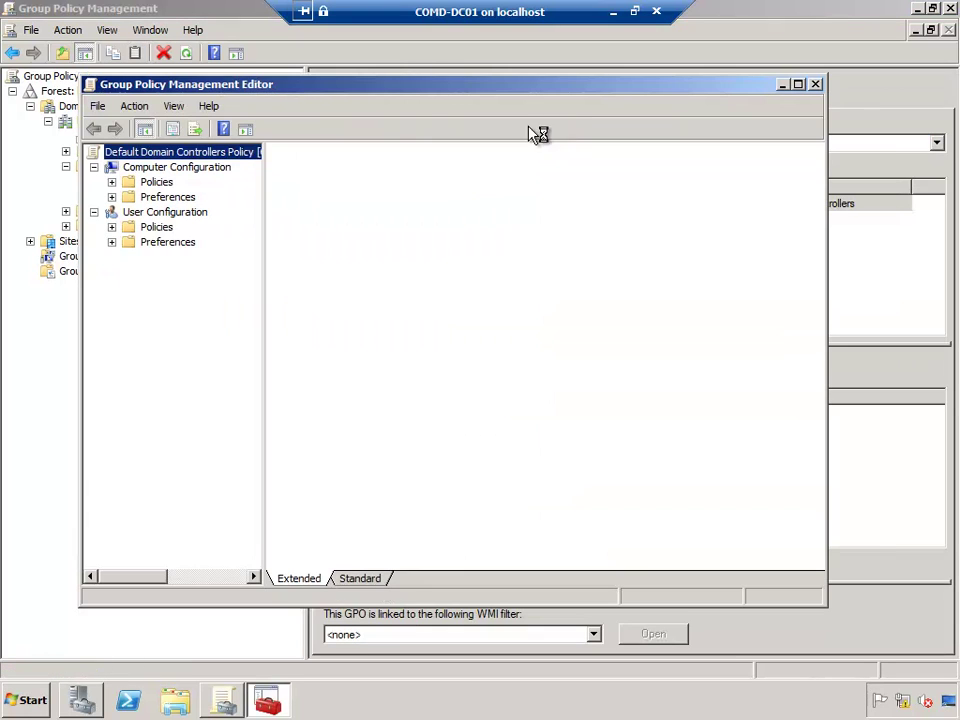
right_click(233, 152)
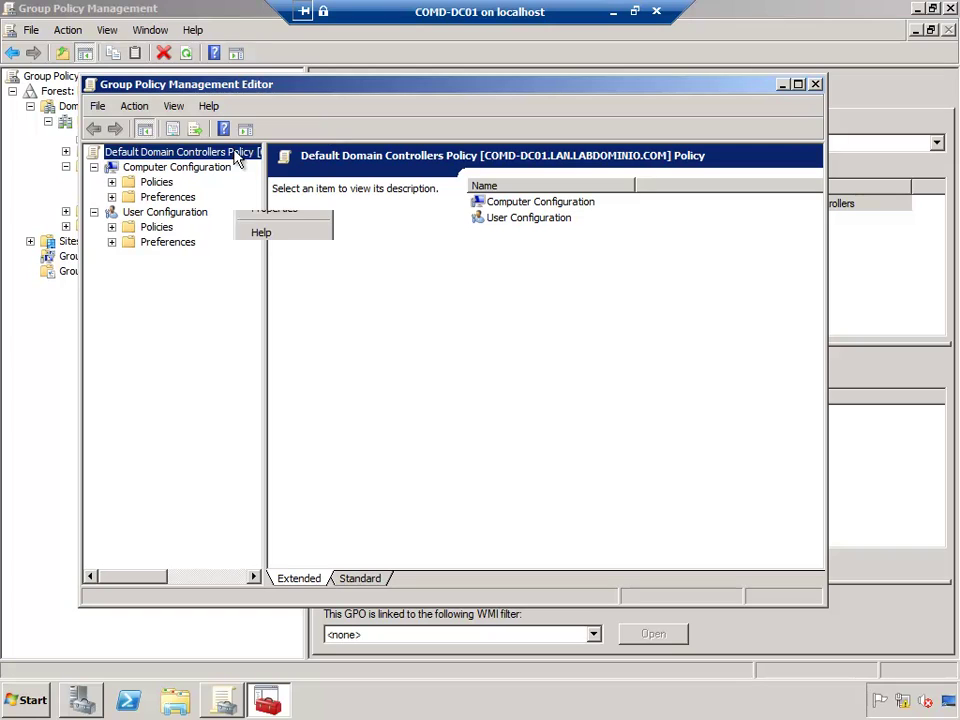
left_click(297, 210)
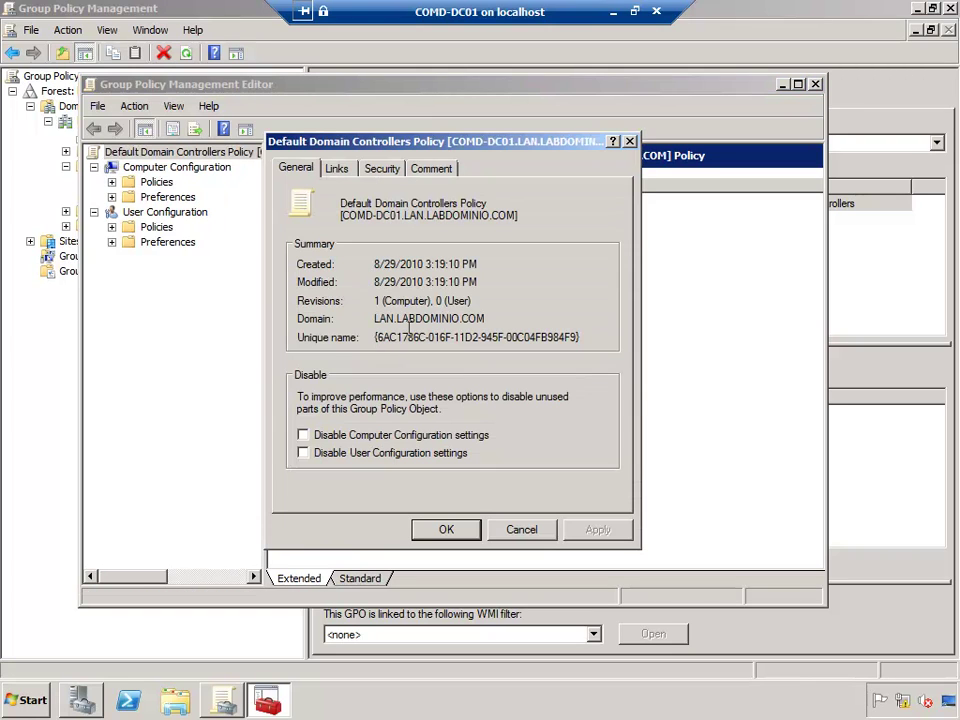
left_click_drag(378, 337, 602, 337)
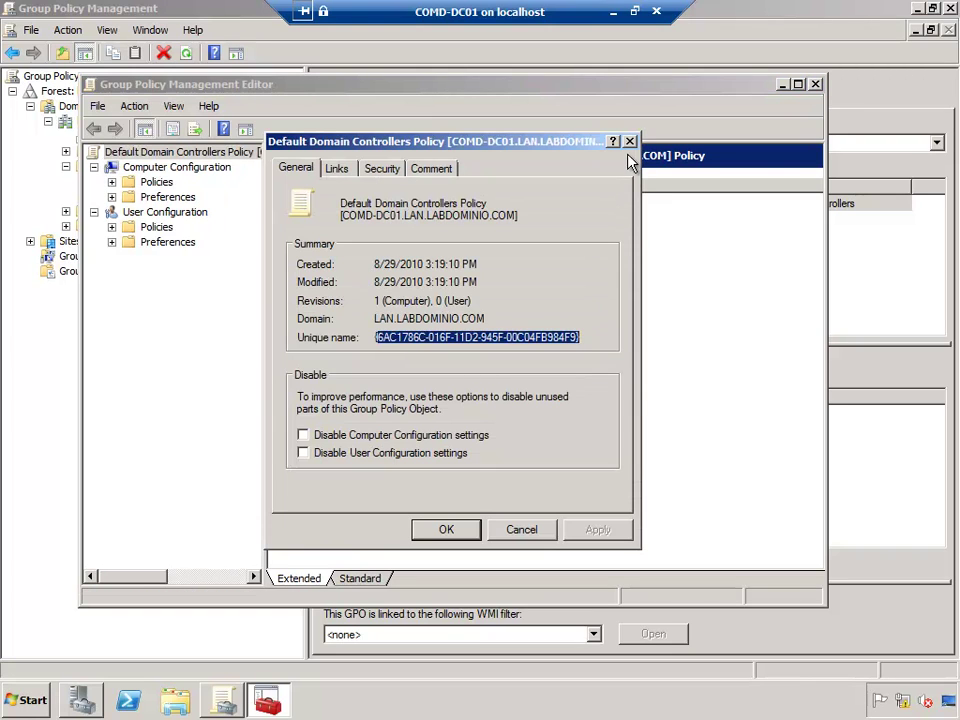
left_click(630, 141)
Step: Close the editor, check the policy's Unique ID on the Details tab, and return to the host
left_click(815, 84)
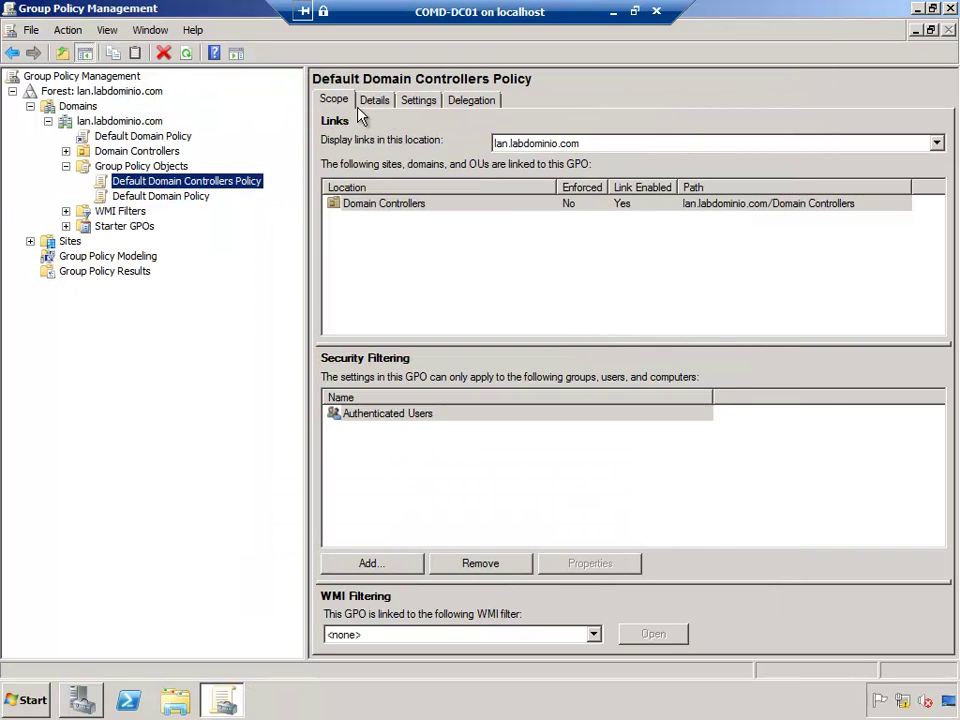
left_click(375, 100)
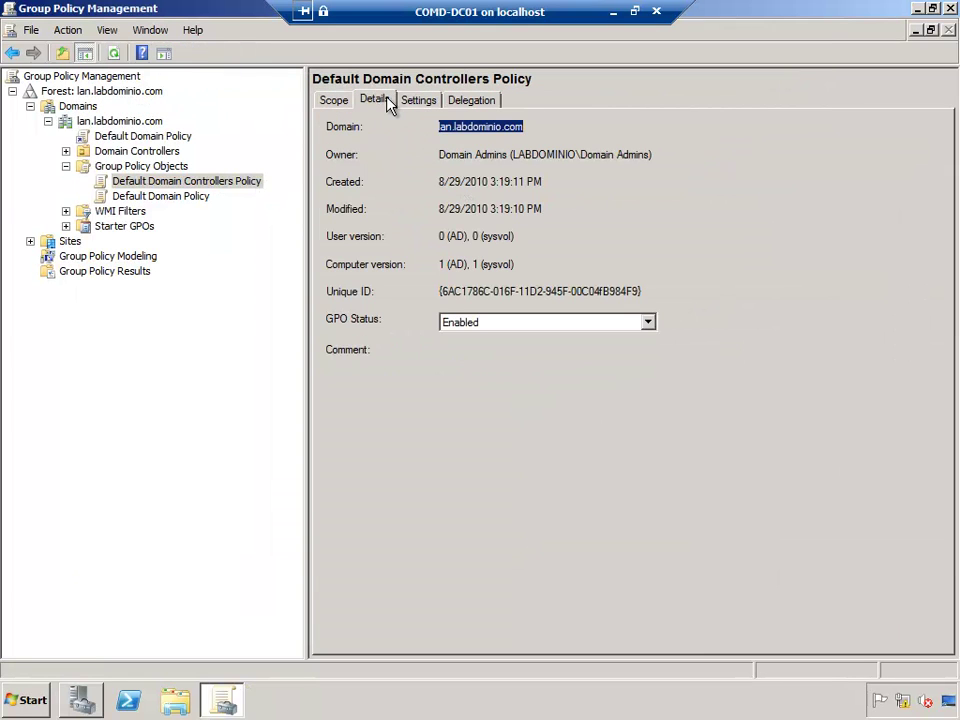
left_click(448, 292)
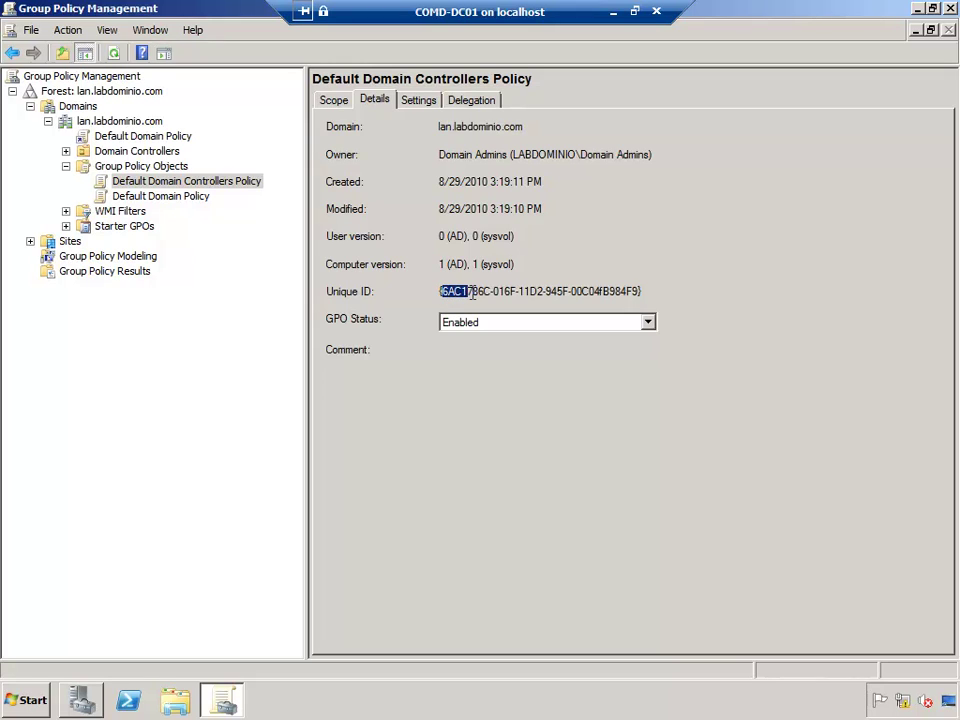
left_click(616, 13)
left_click(266, 700)
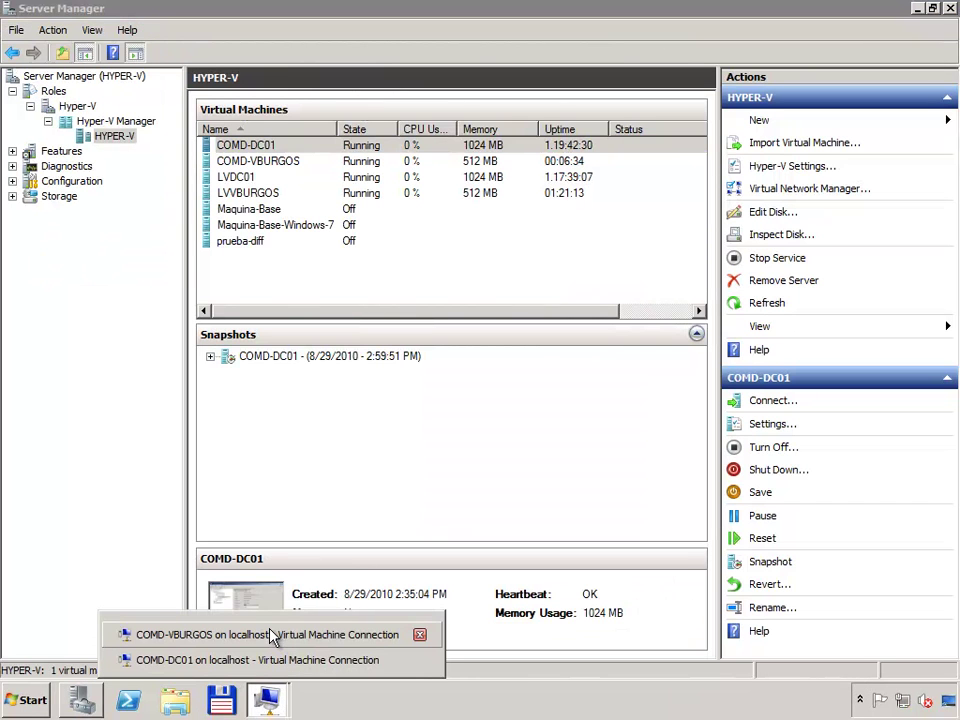
Step: Back on the Windows 7 client, select each of the two GUID policy folders
left_click(274, 635)
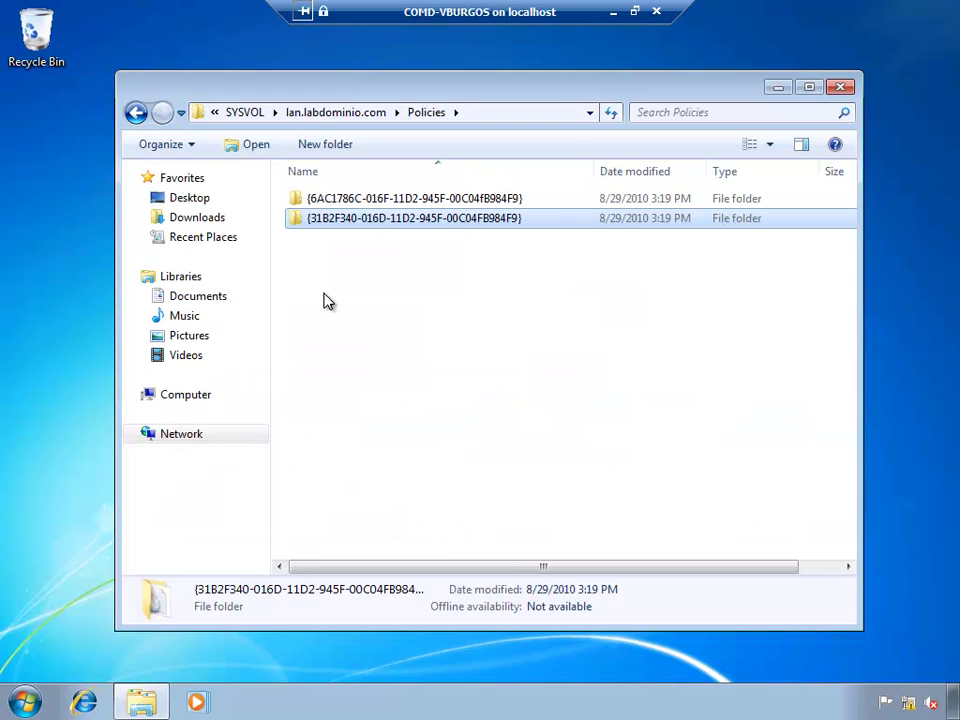
left_click(313, 201)
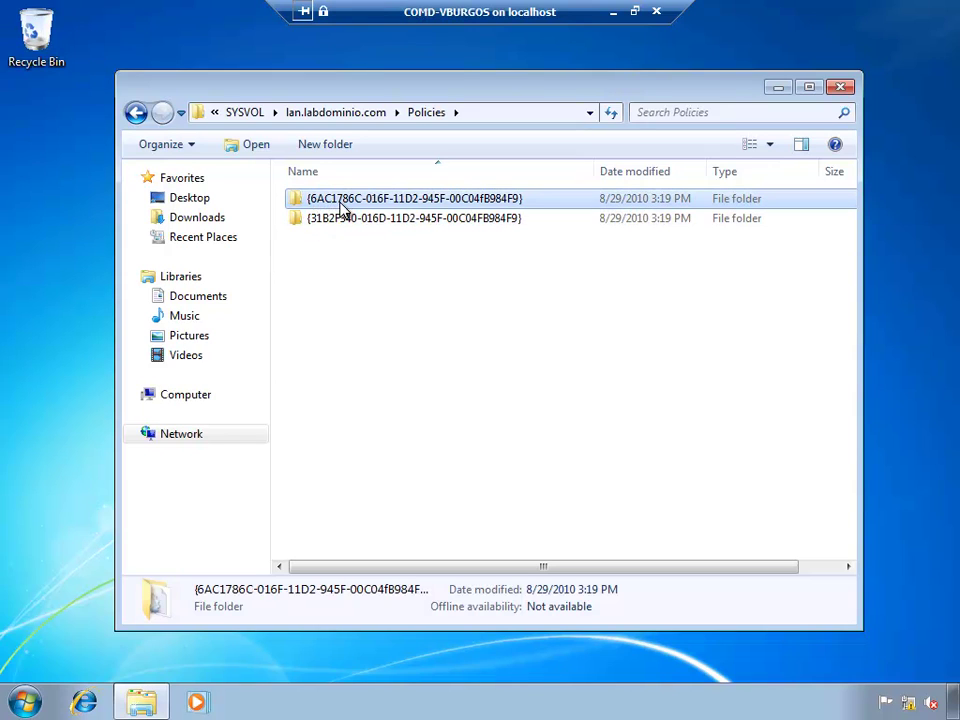
left_click(319, 221)
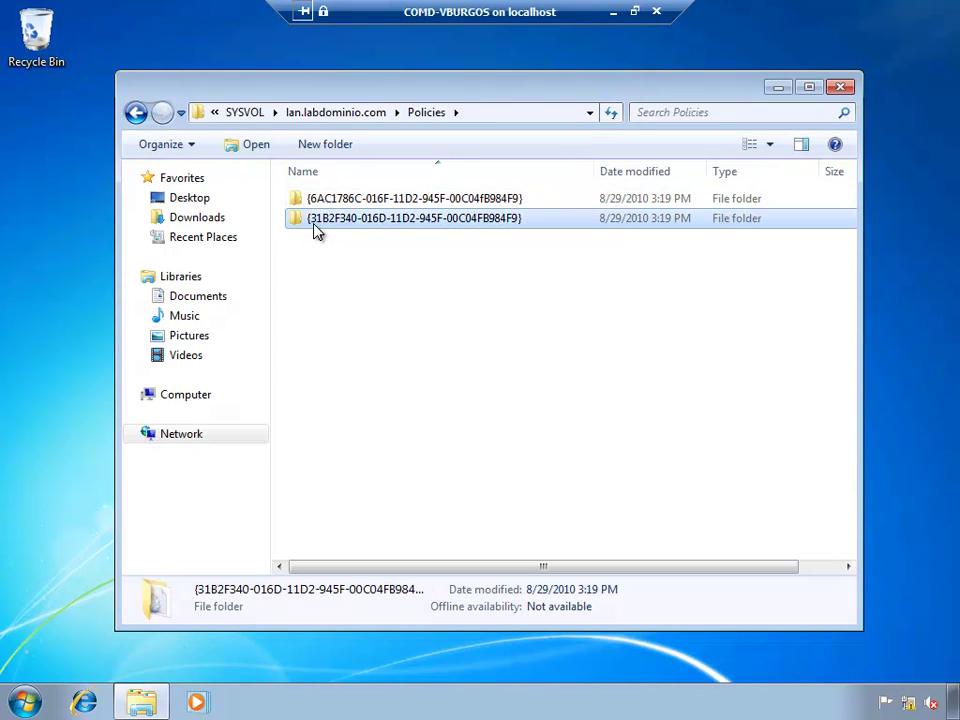
Step: On the domain controller, show the Default Domain Policy's Unique ID on the Details tab
left_click(613, 12)
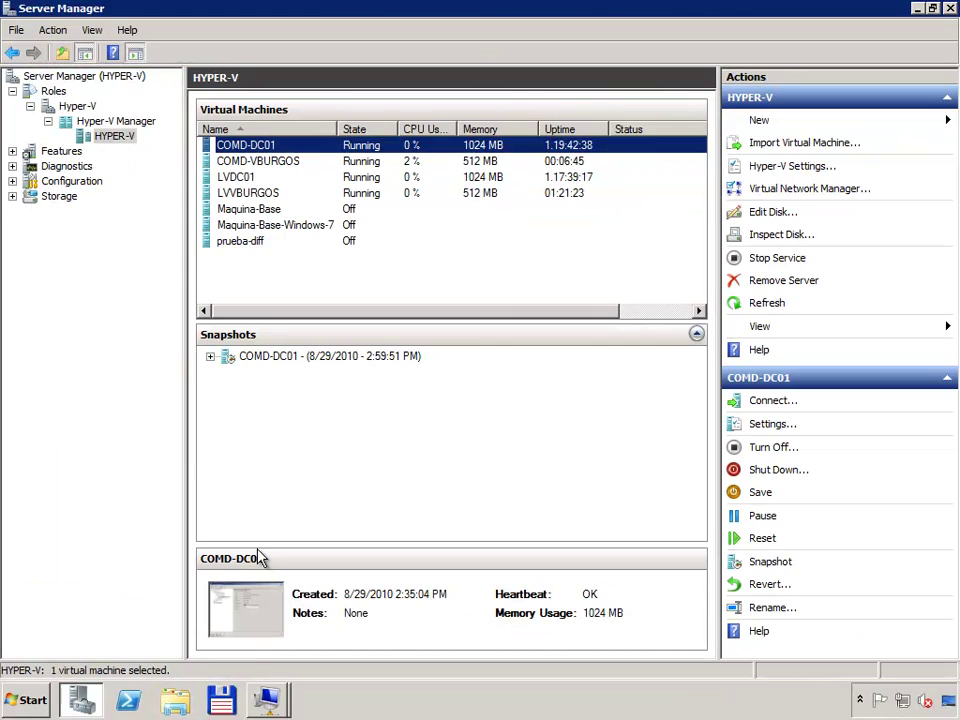
left_click(288, 697)
left_click(203, 661)
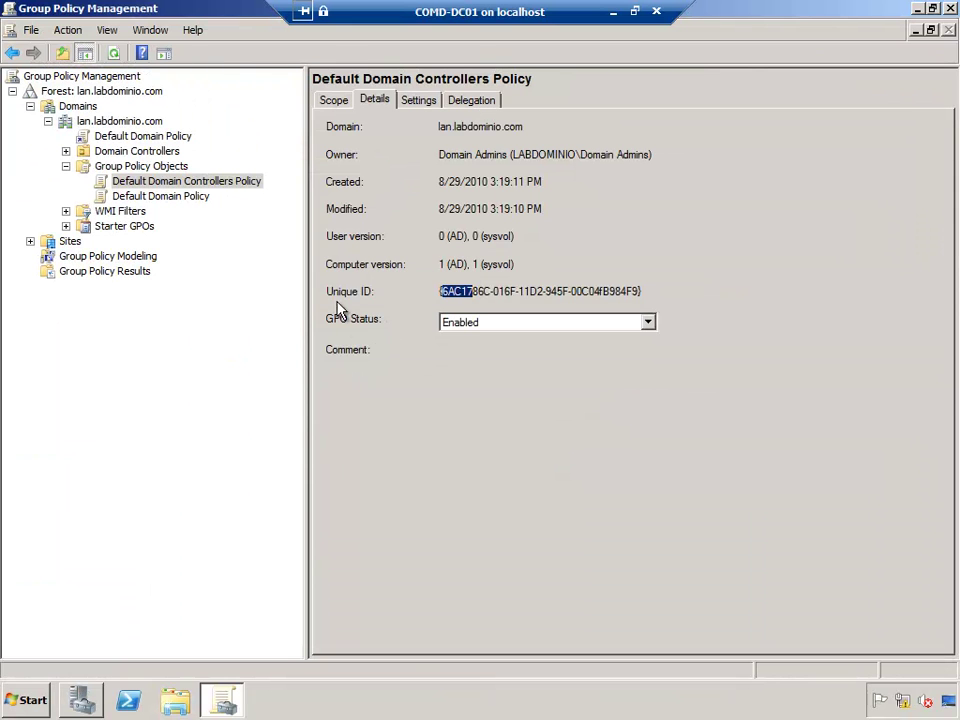
left_click(155, 197)
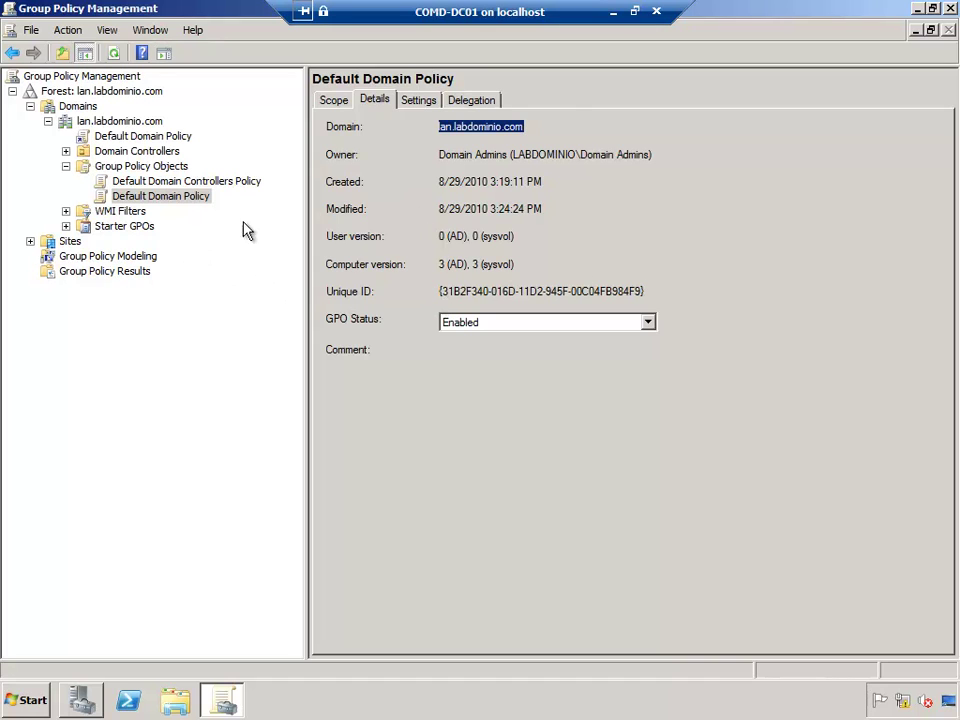
Step: On the client, compare both GUID folders and mark the SYSVOL-to-Policies part of the path
left_click(613, 11)
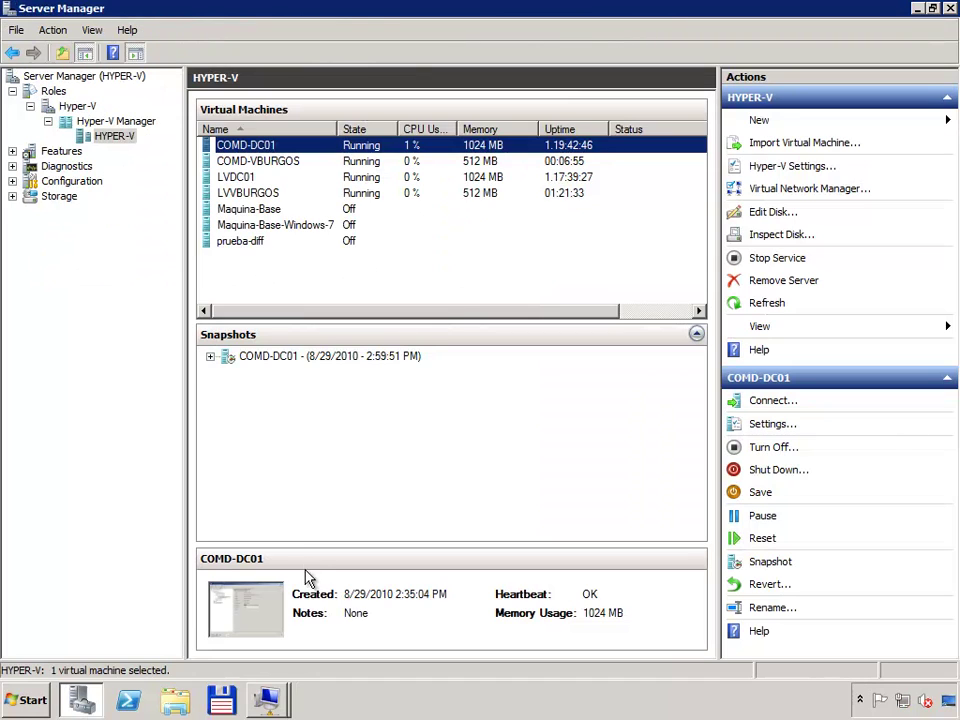
left_click(266, 698)
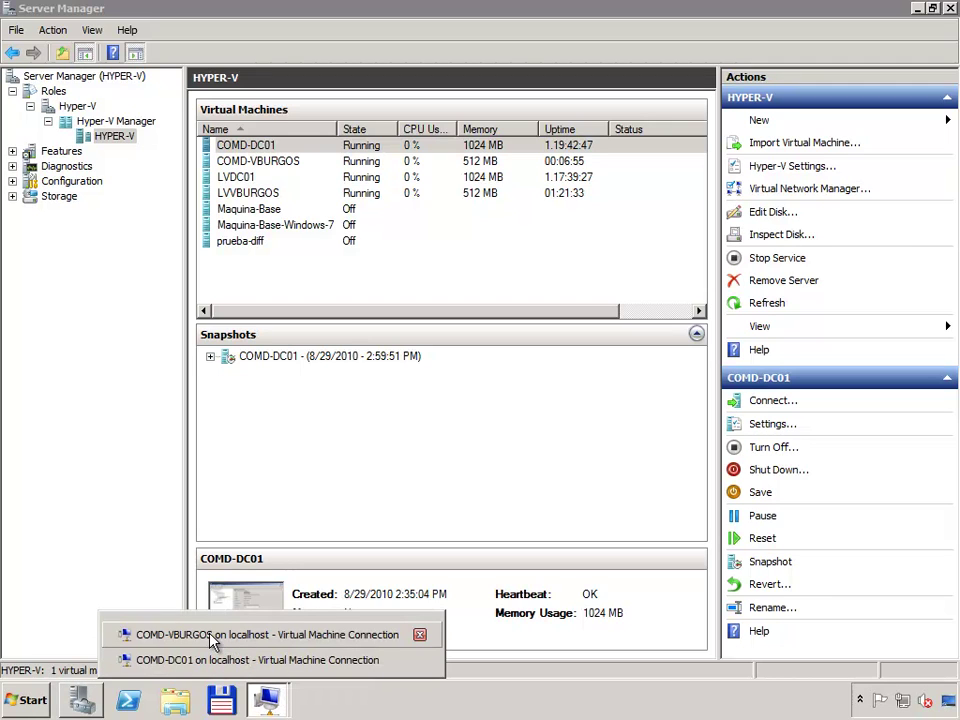
left_click(213, 640)
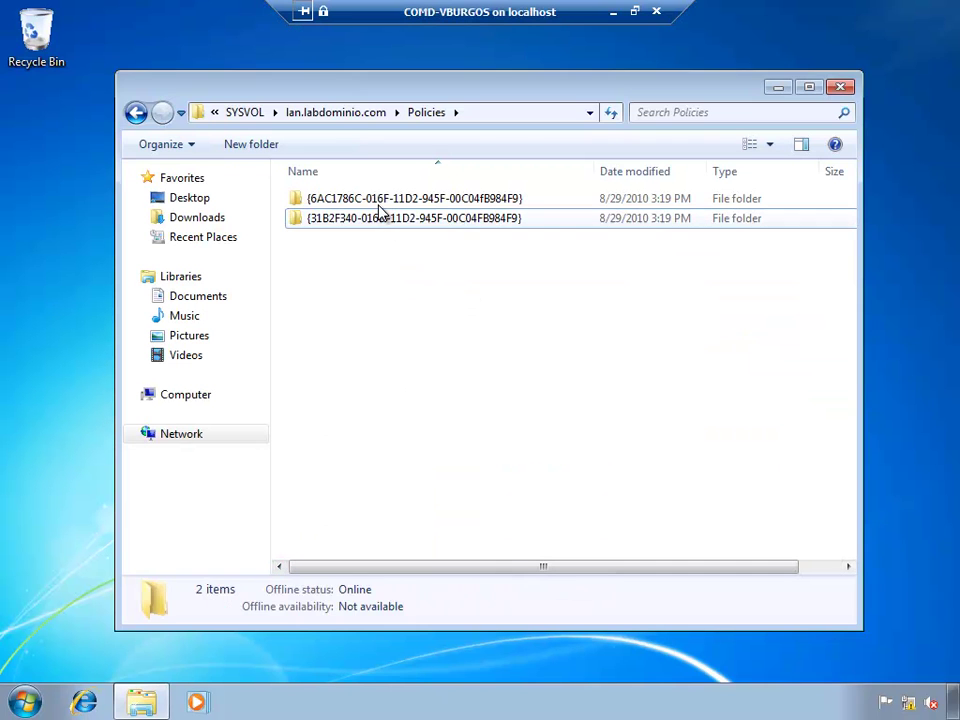
left_click(378, 206)
left_click(360, 218)
left_click(360, 206)
left_click(358, 220)
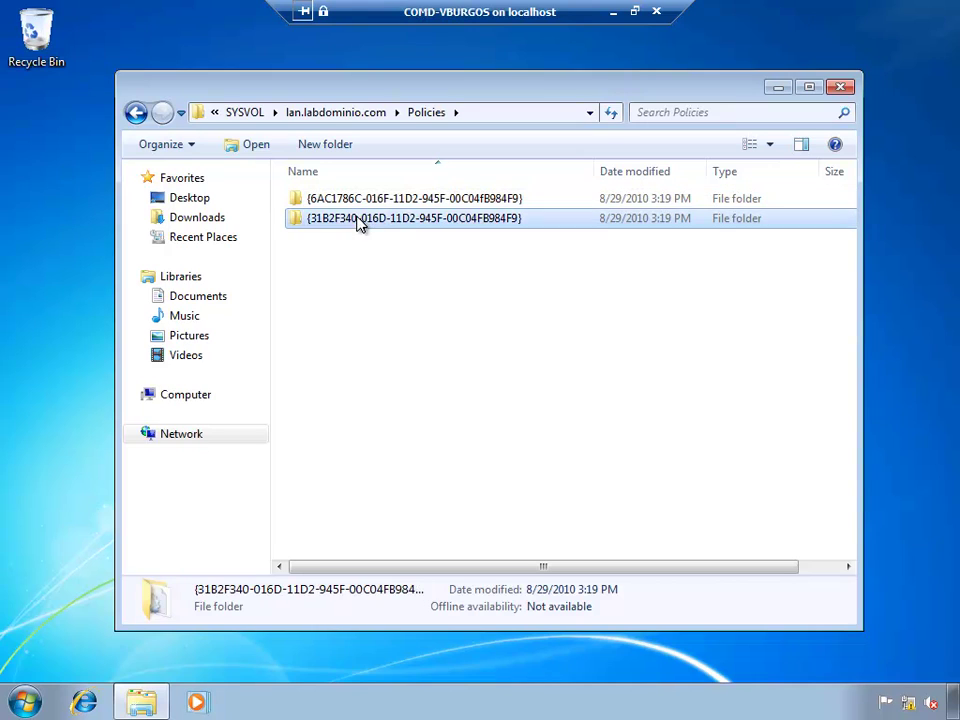
left_click(349, 298)
left_click(498, 112)
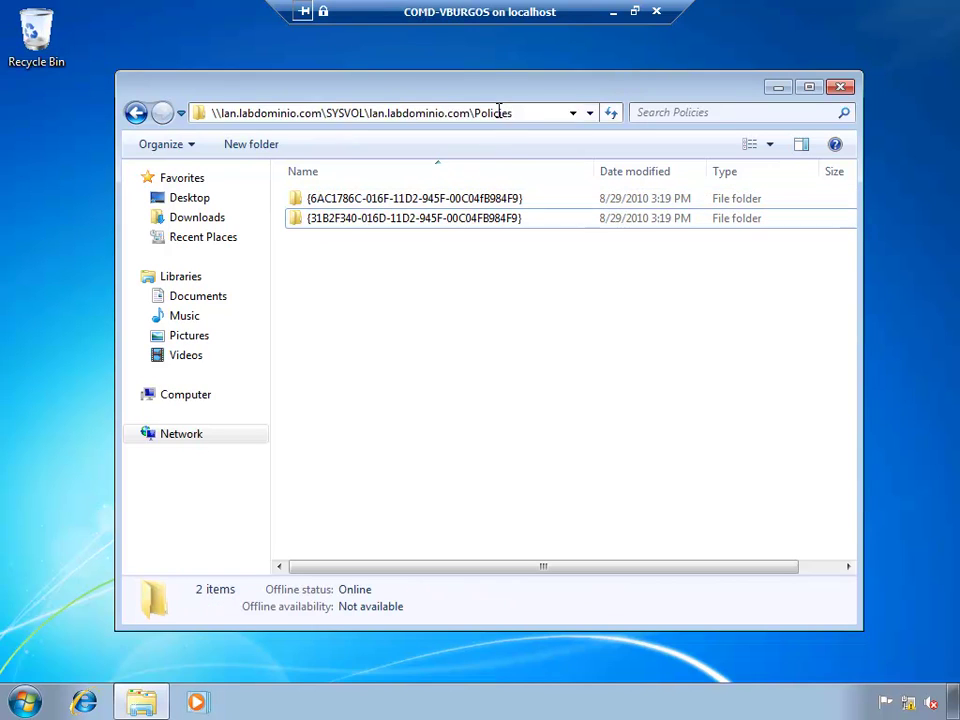
left_click_drag(327, 112, 530, 106)
Step: Switch back to the domain controller's session
left_click(609, 12)
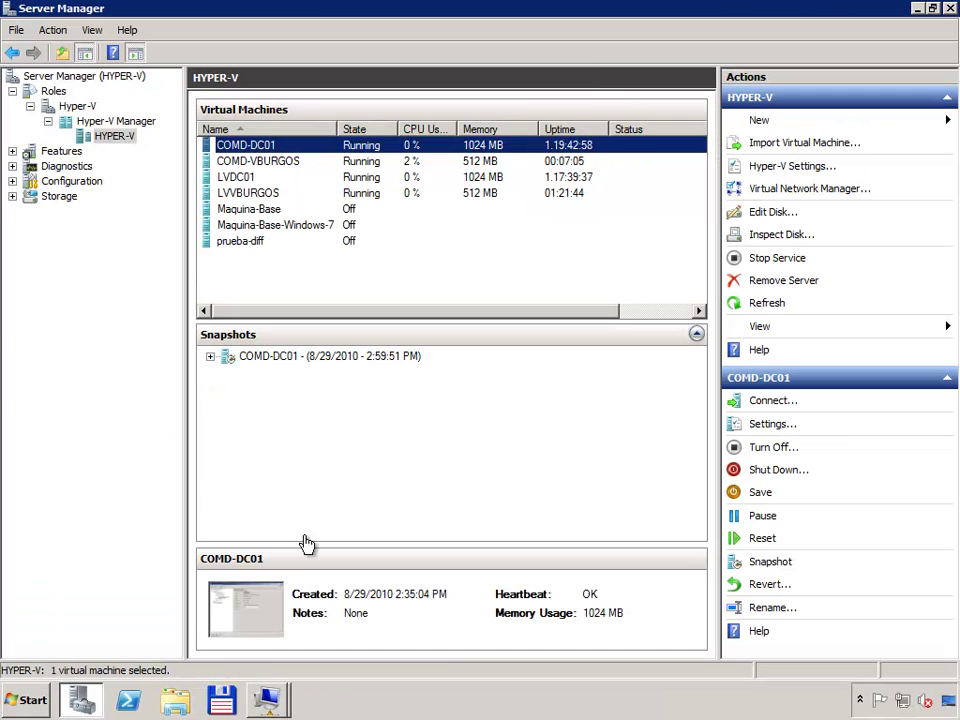
mouse_move(257, 696)
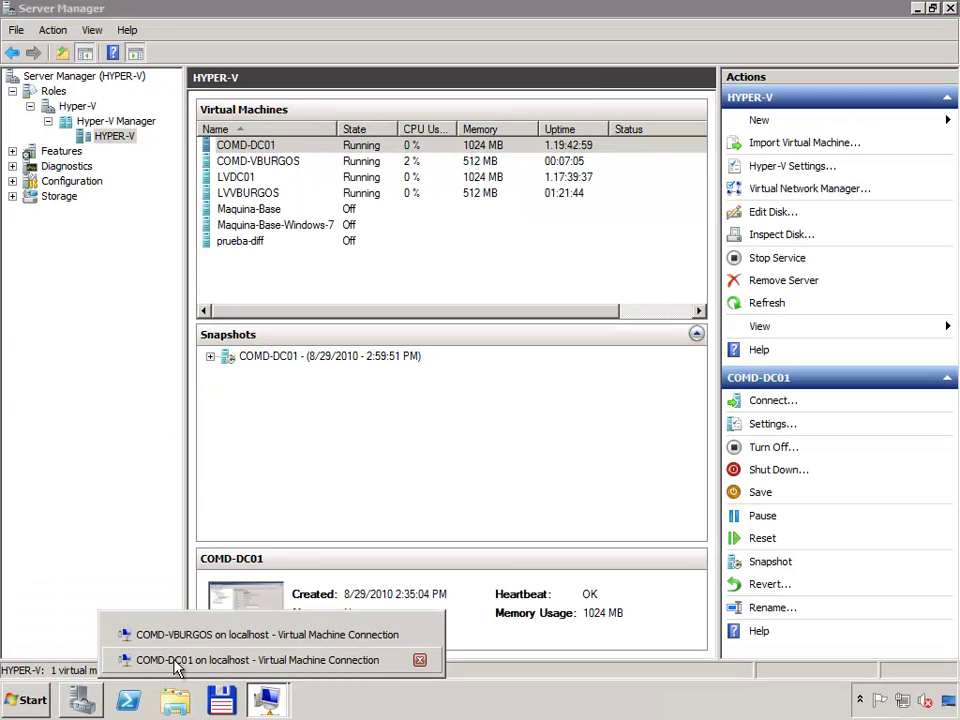
left_click(175, 662)
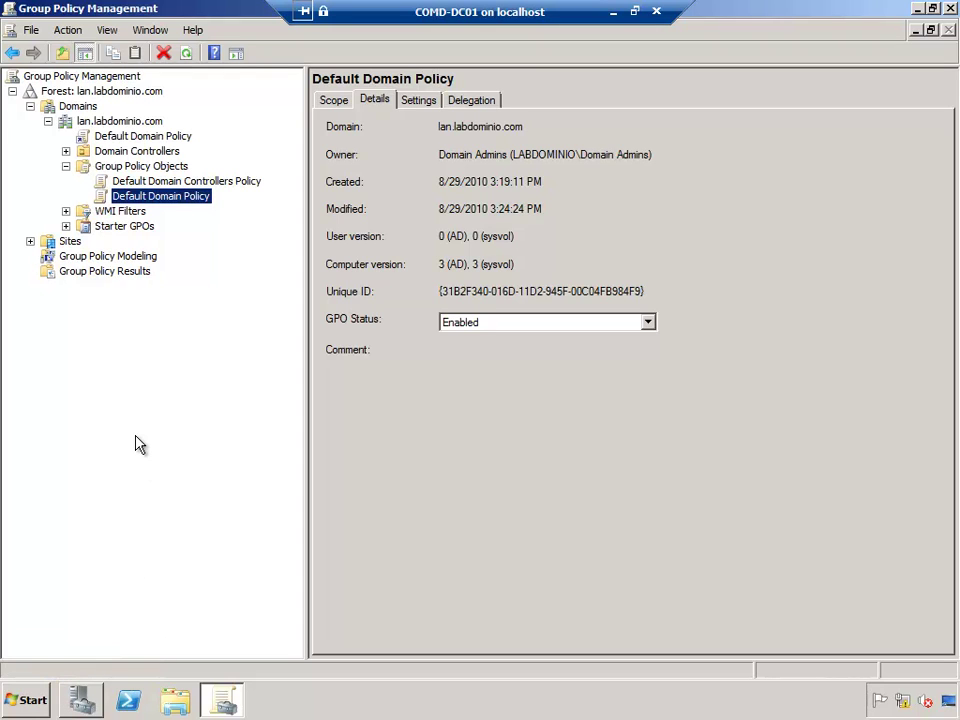
left_click(22, 700)
Step: Open Explorer on the domain controller and go to C:\Windows\SYSVOL
left_click(177, 703)
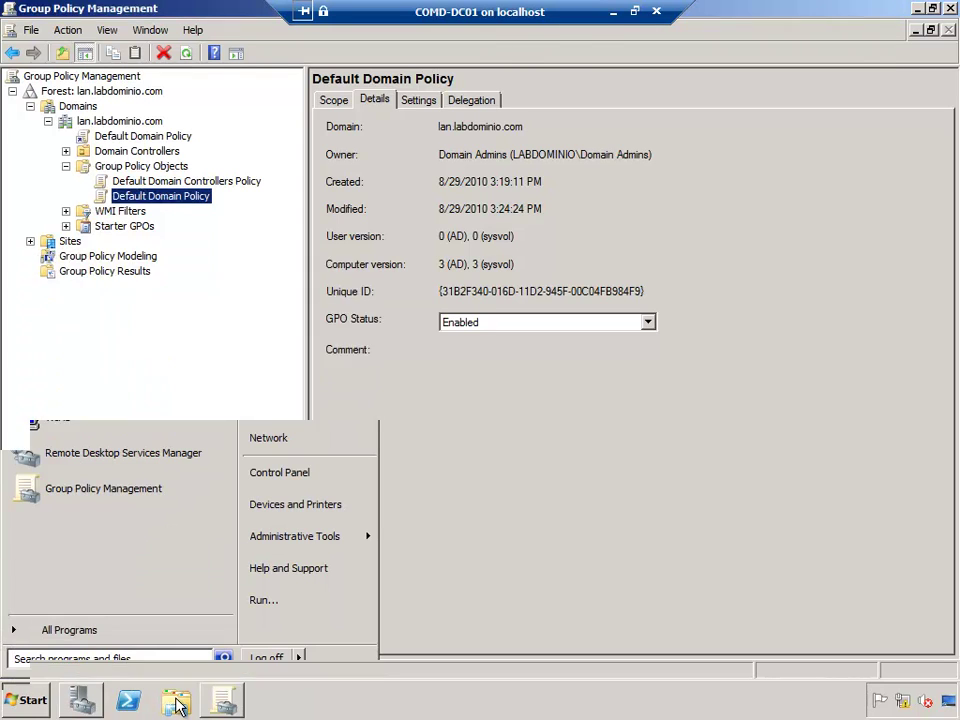
left_click(58, 313)
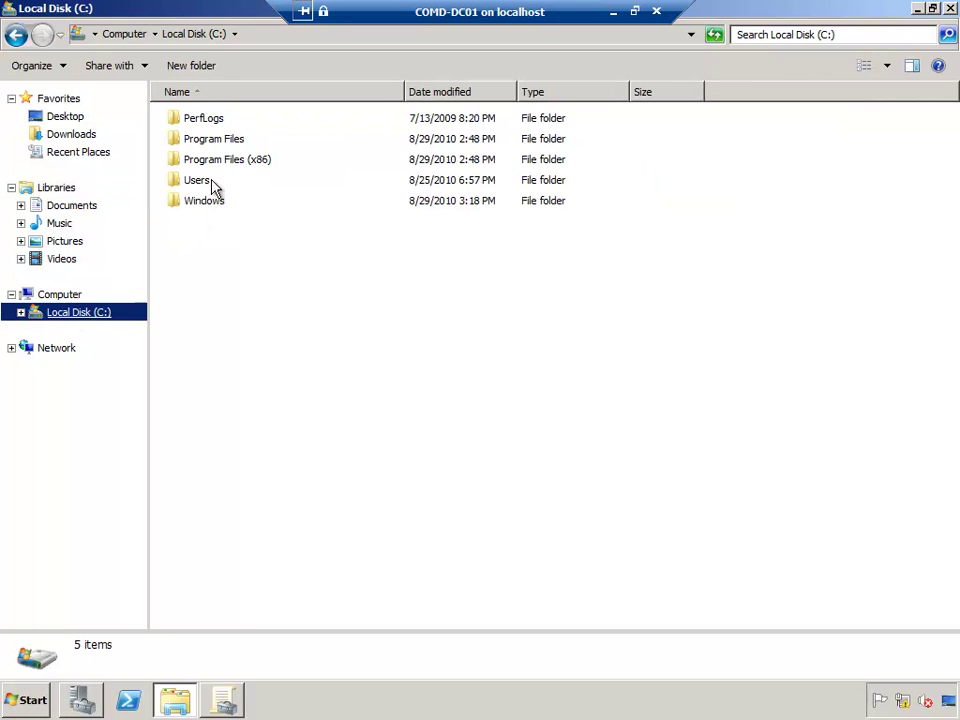
double_click(205, 202)
left_click(189, 350)
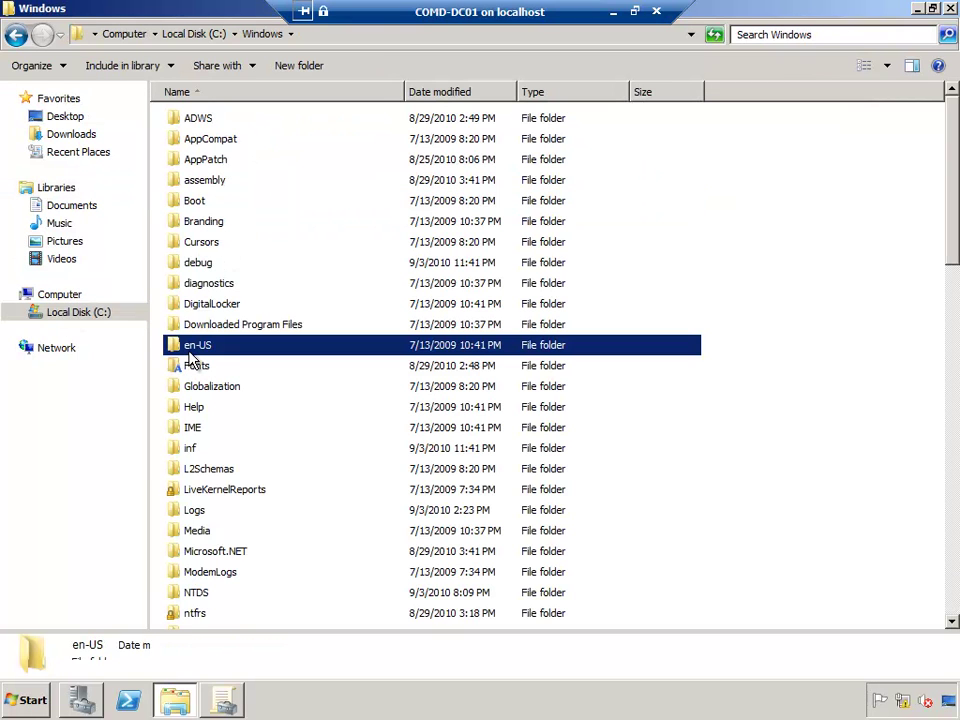
type("sys")
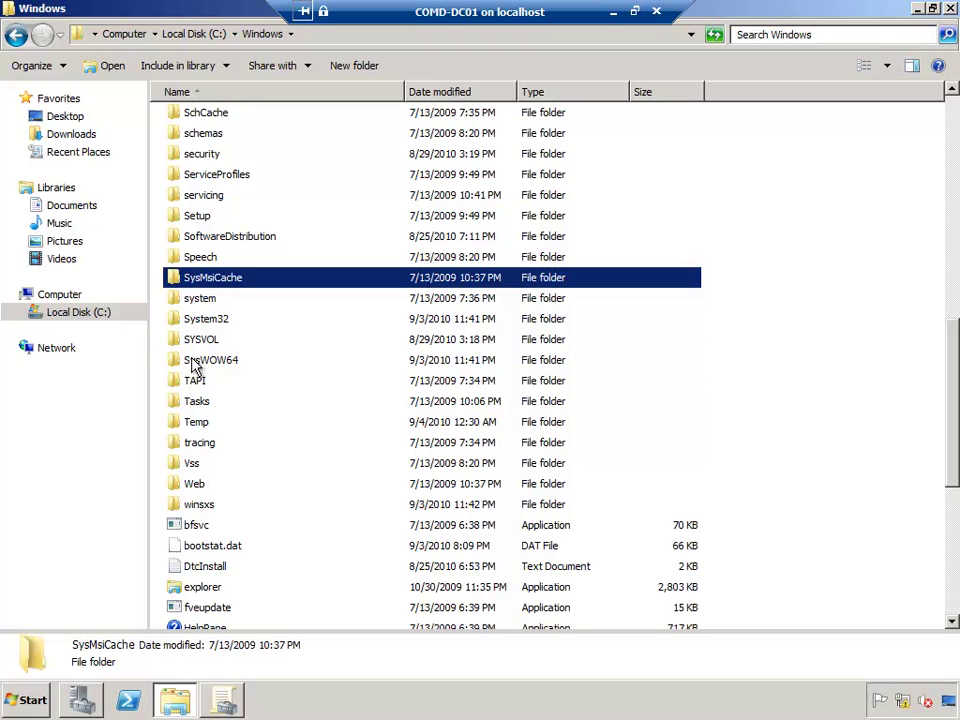
left_click(184, 341)
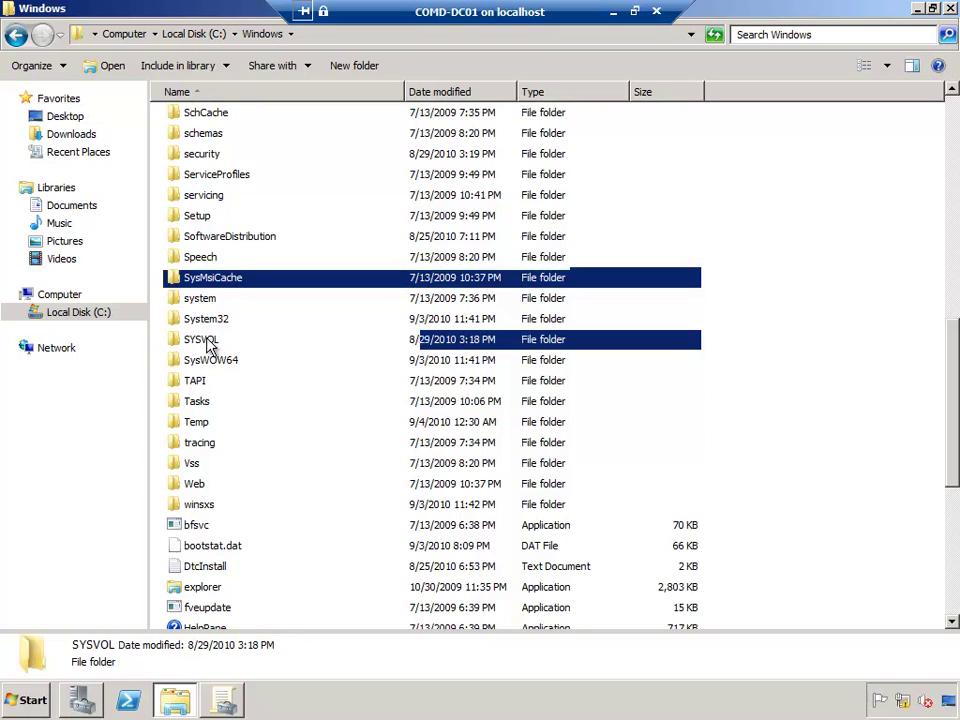
double_click(182, 340)
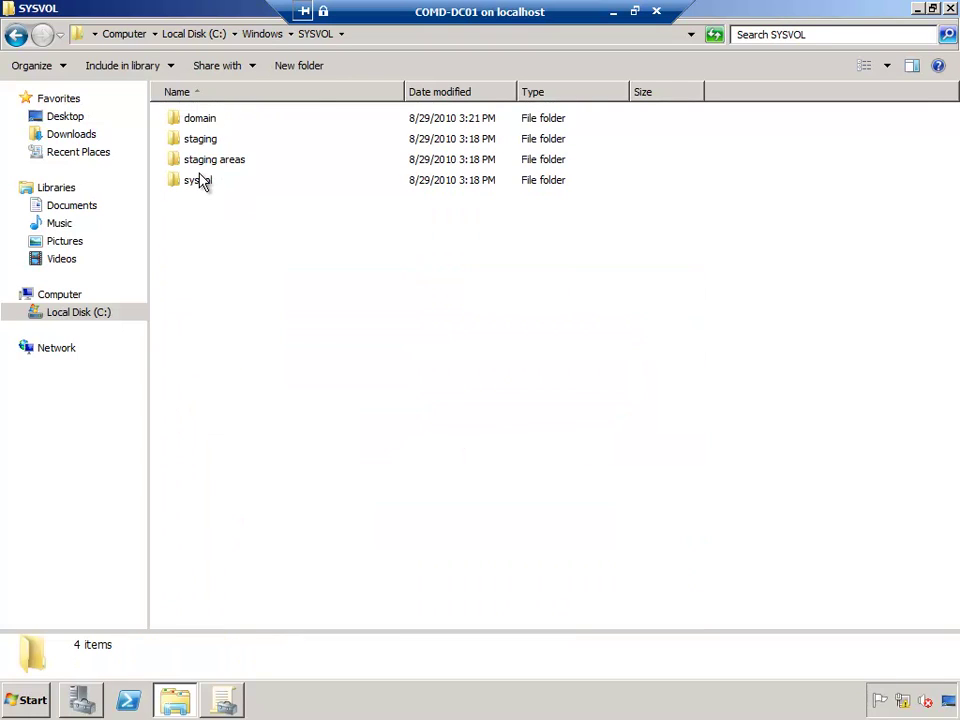
Step: Open sysvol\lan.labdominio.com\Policies to show both GPO folders, then return to the host
left_click(193, 190)
double_click(193, 190)
left_click(212, 120)
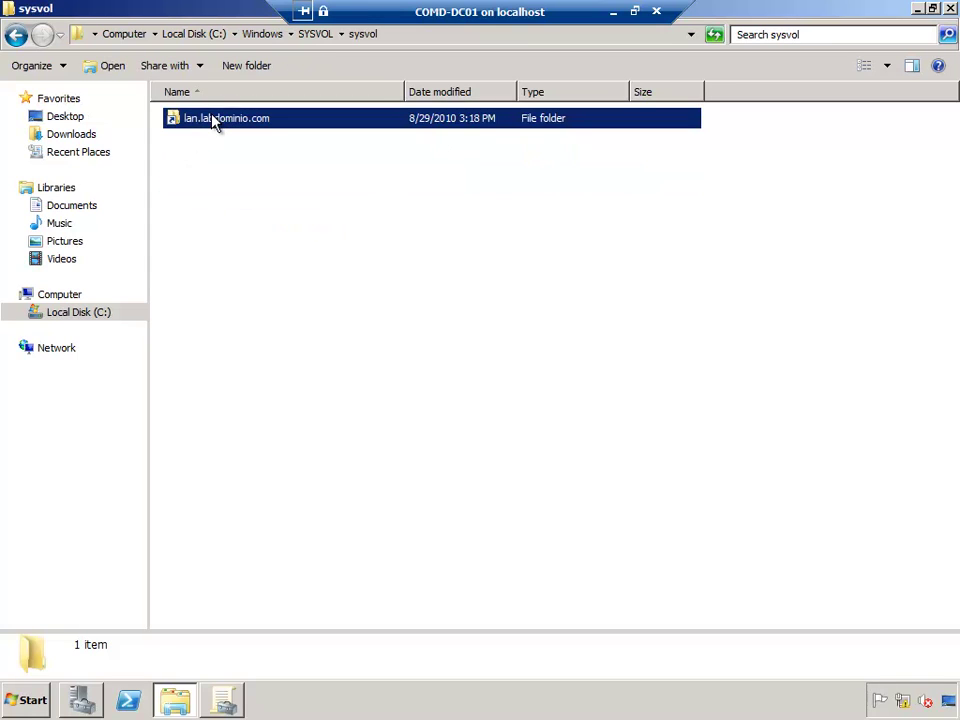
double_click(212, 120)
double_click(189, 122)
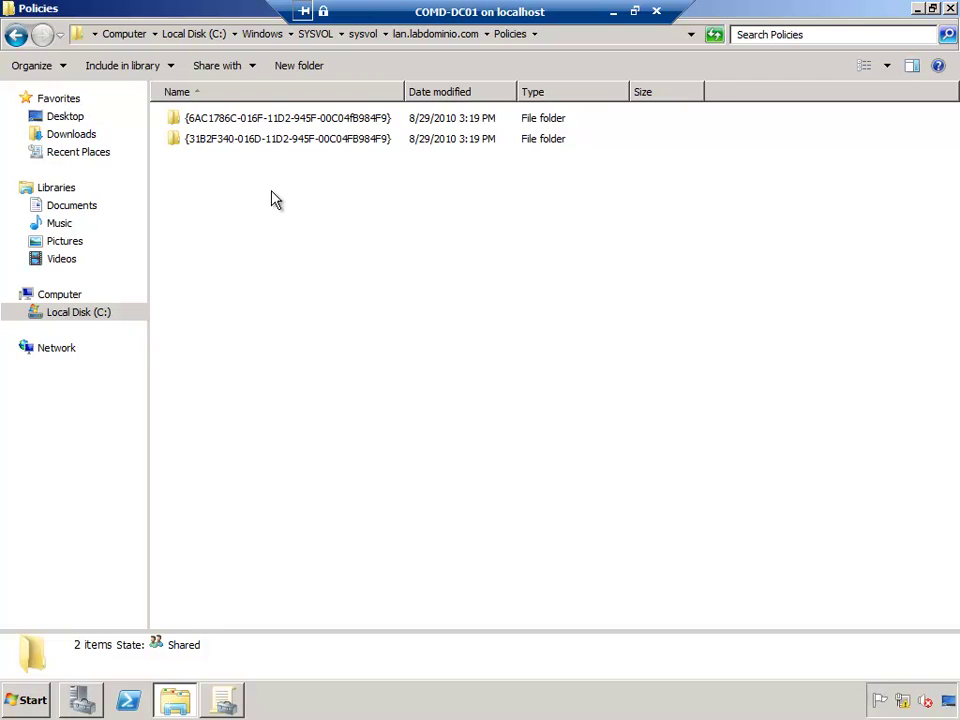
left_click(617, 17)
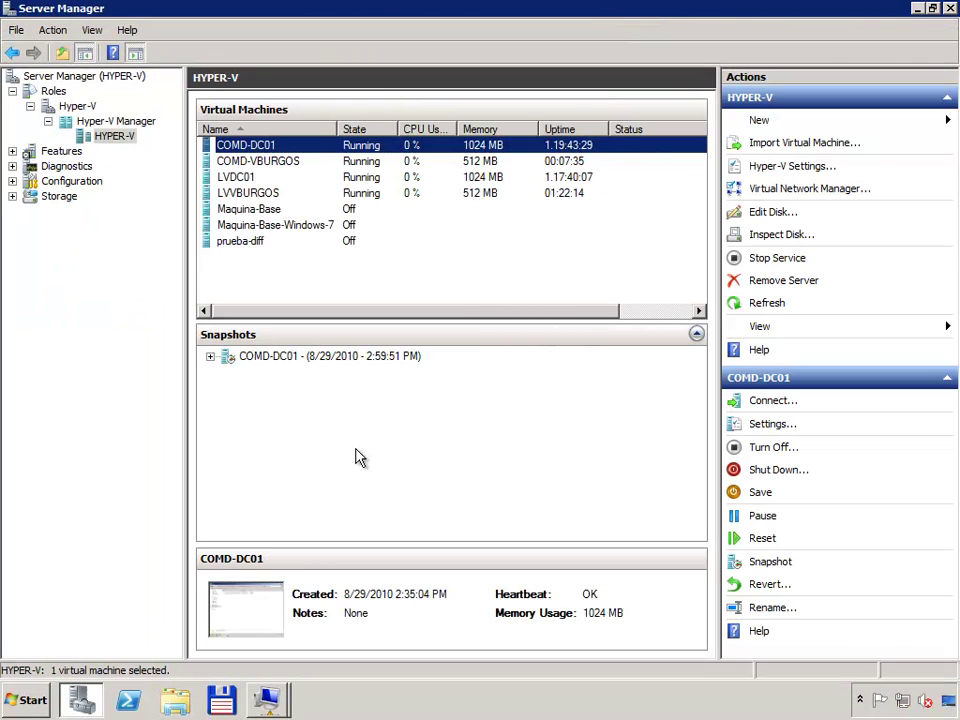